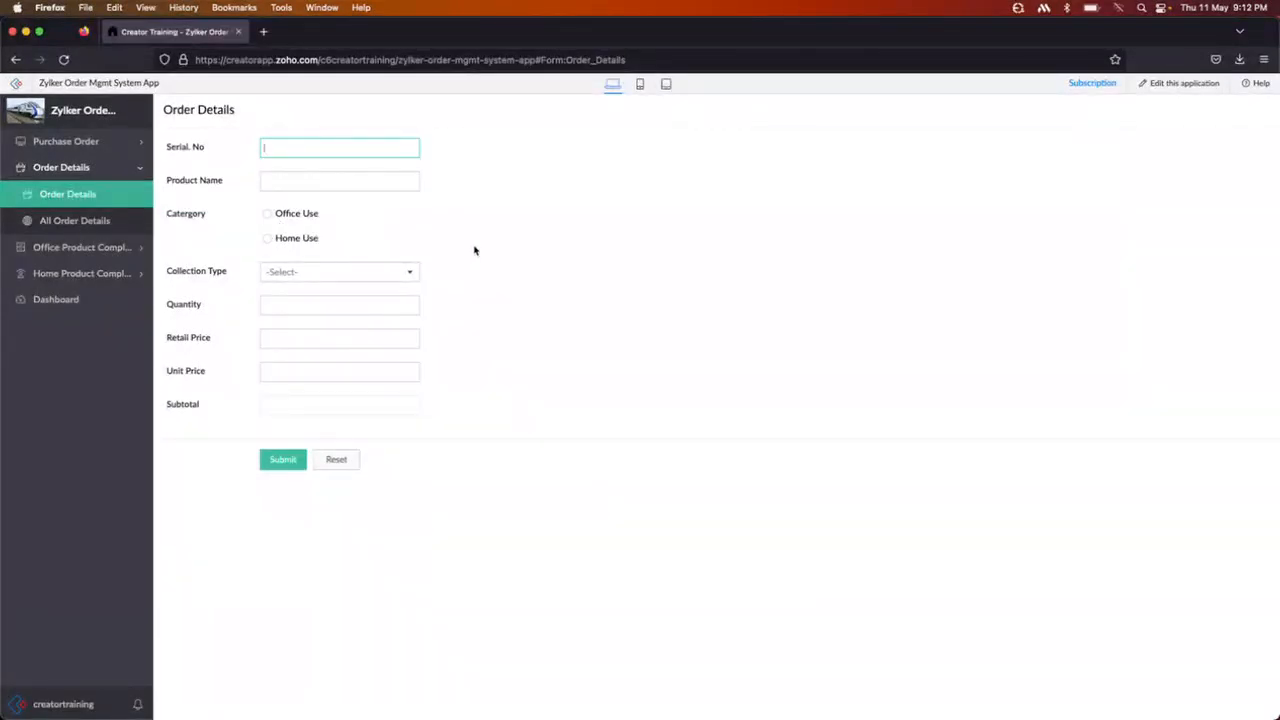
Step: Check the Collection Type choices on the Order Details form, and open the New Order form under Purchase Order
click(389, 272)
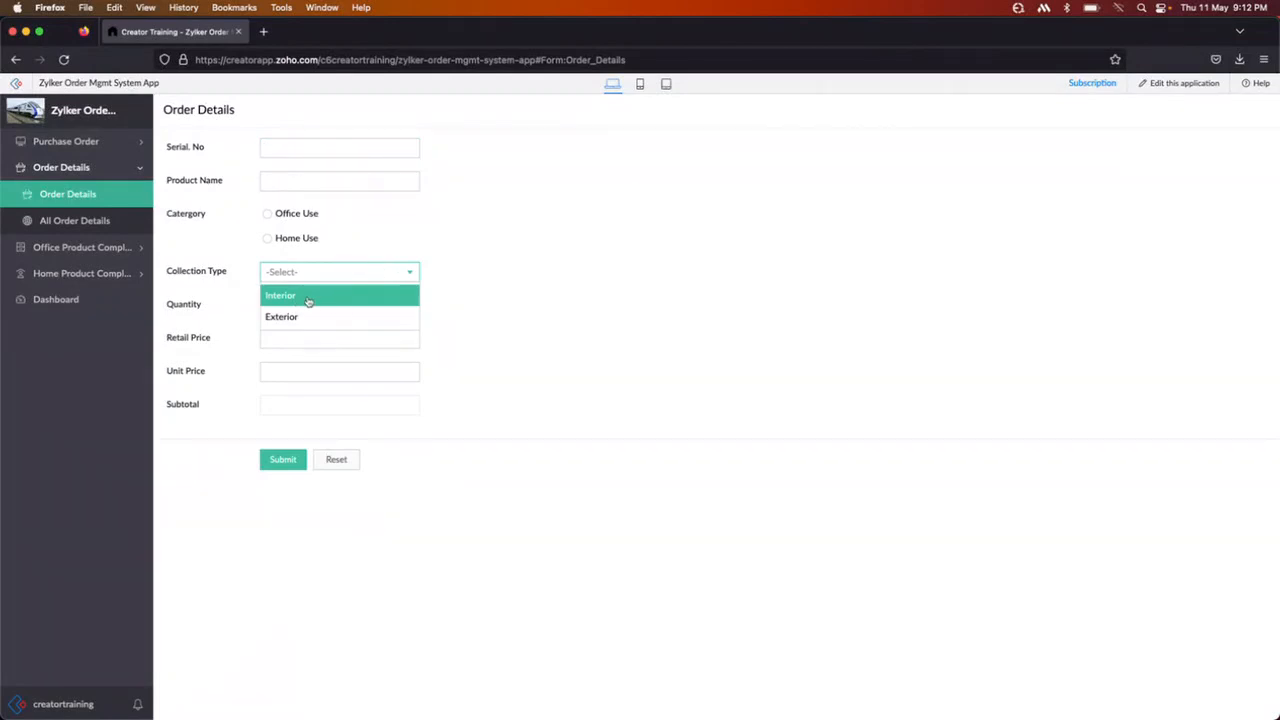
click(544, 307)
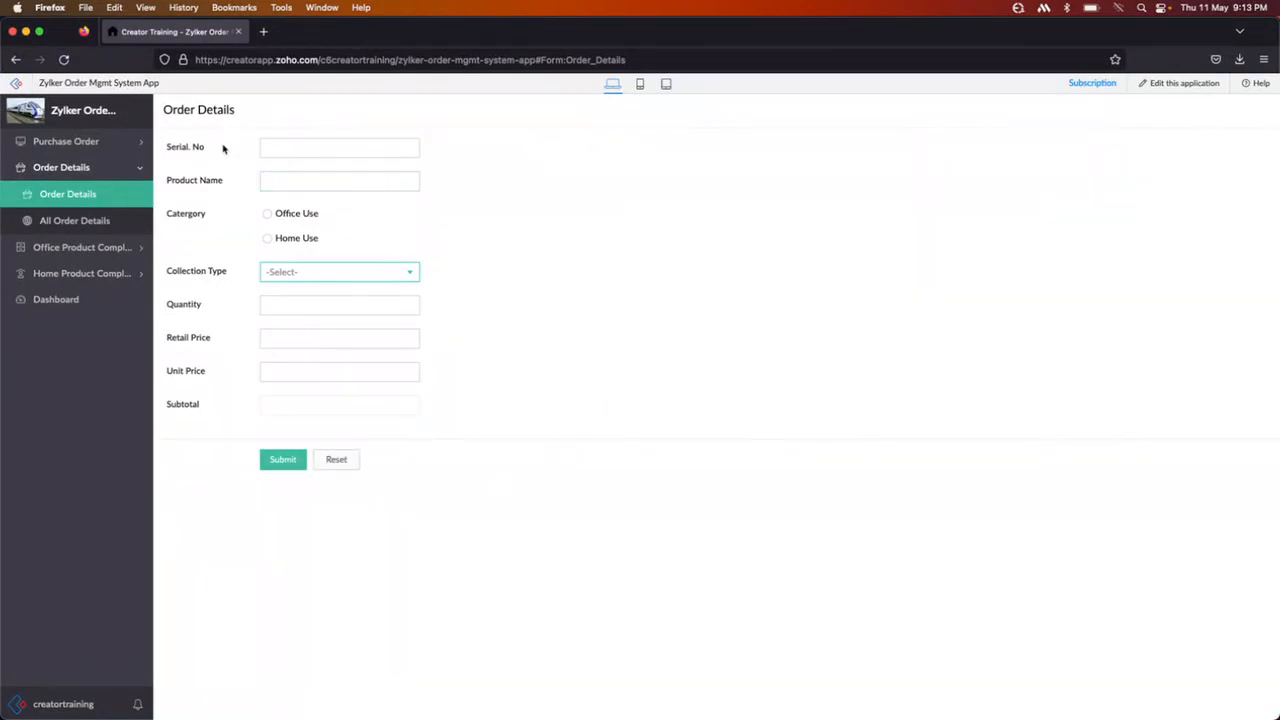
click(66, 141)
click(90, 168)
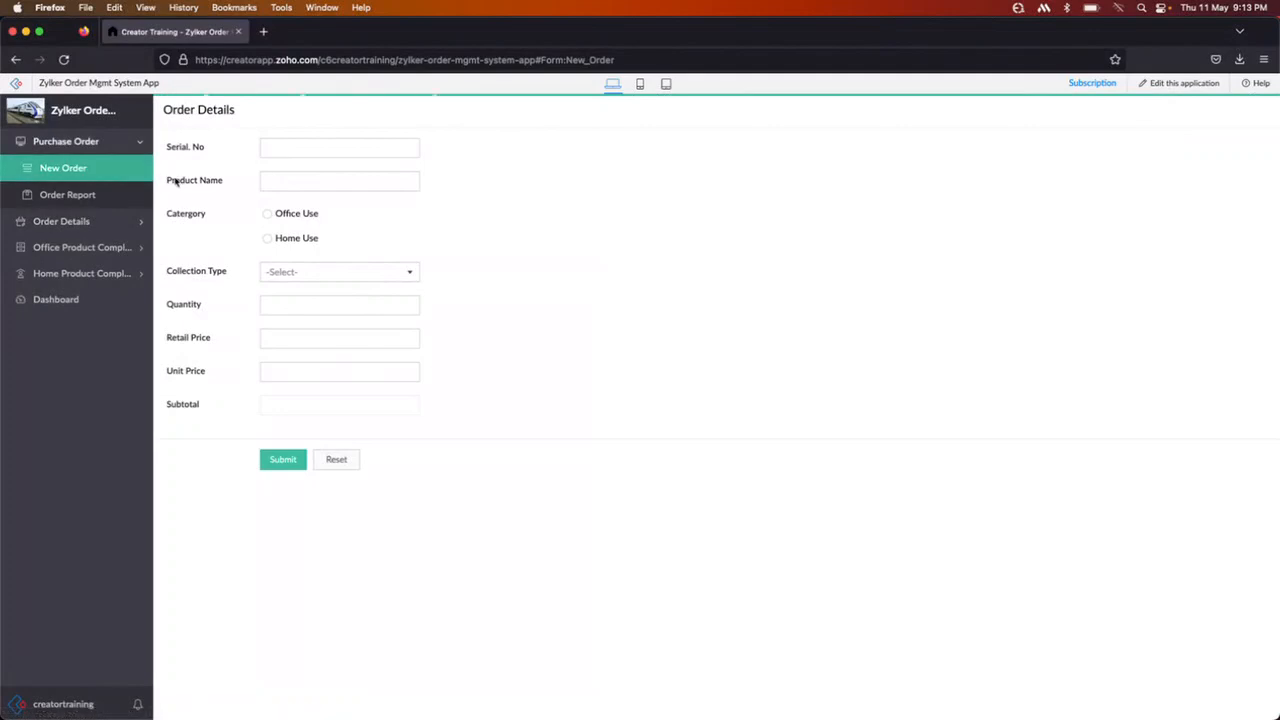
Step: Open the application in edit mode at the New Order form, and open its live version in a separate browser tab
click(1173, 94)
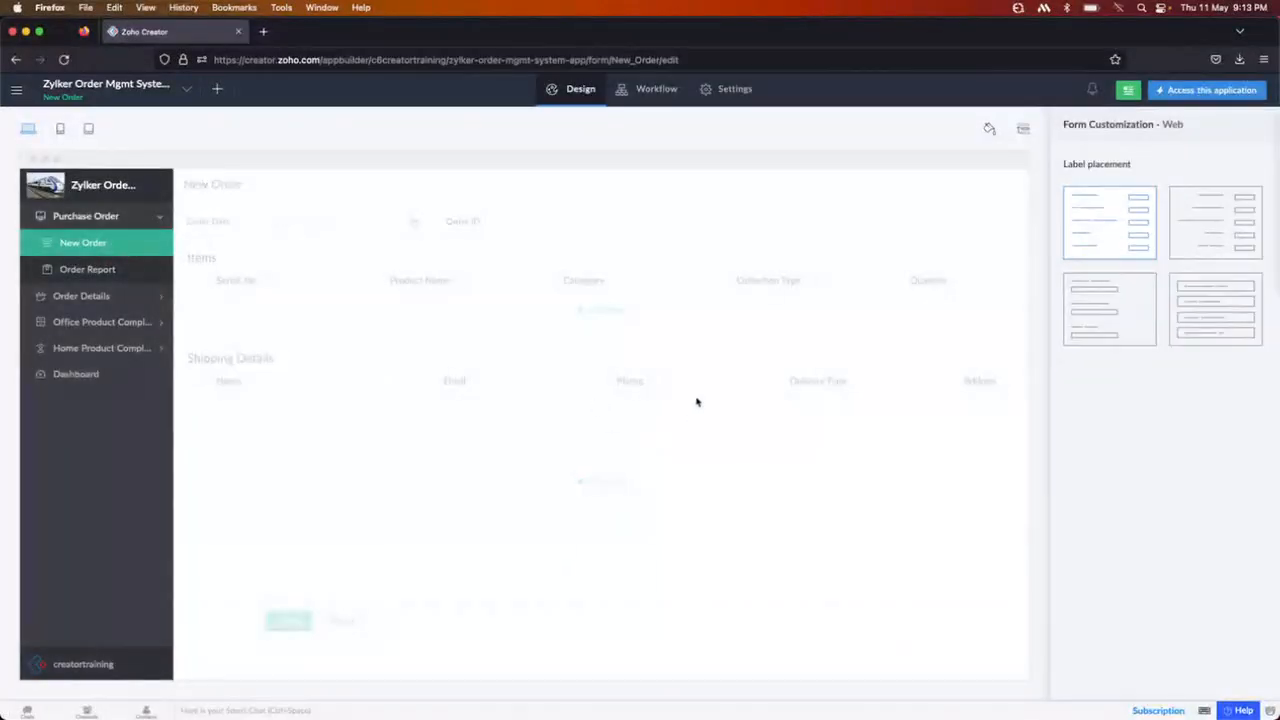
click(598, 413)
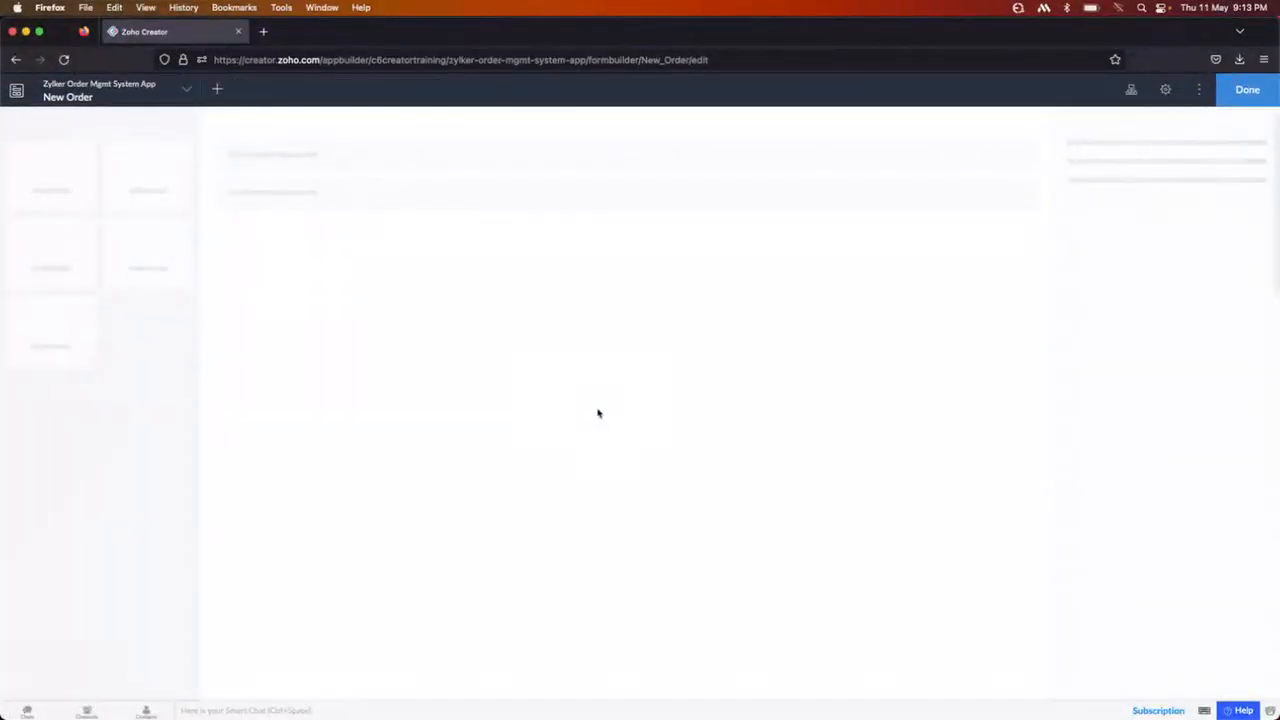
click(1240, 92)
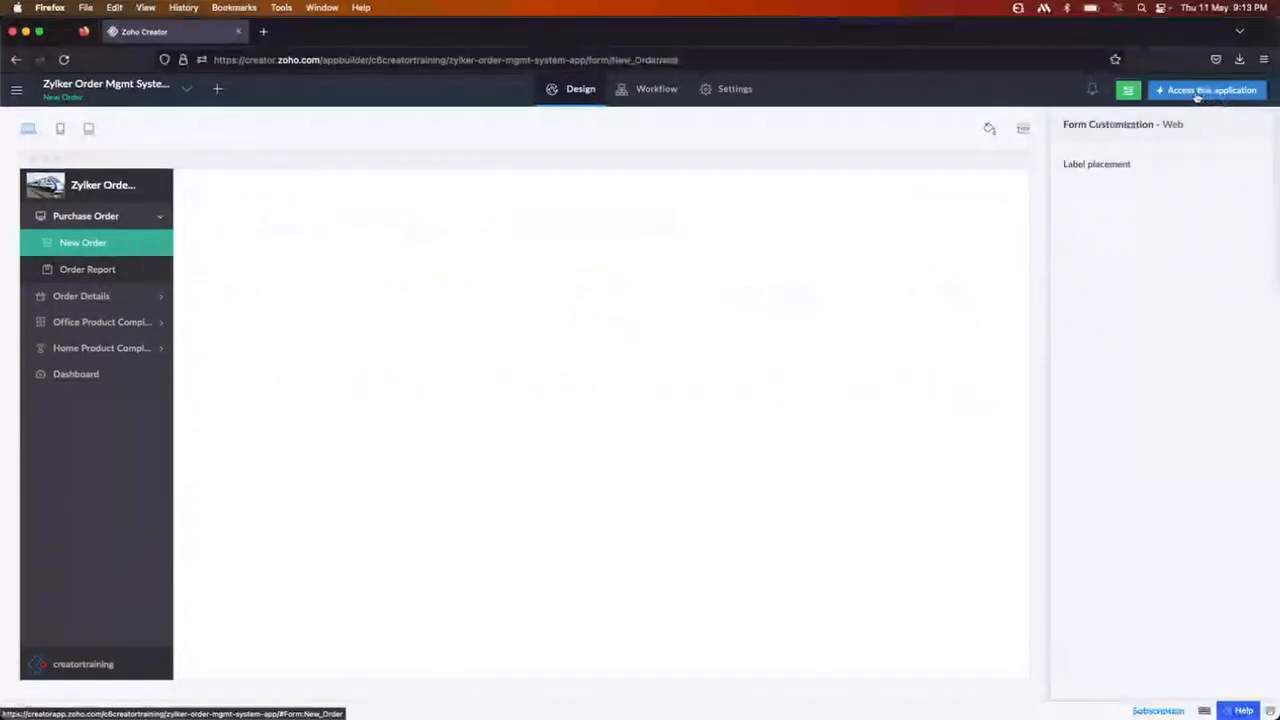
right_click(1195, 93)
click(1090, 101)
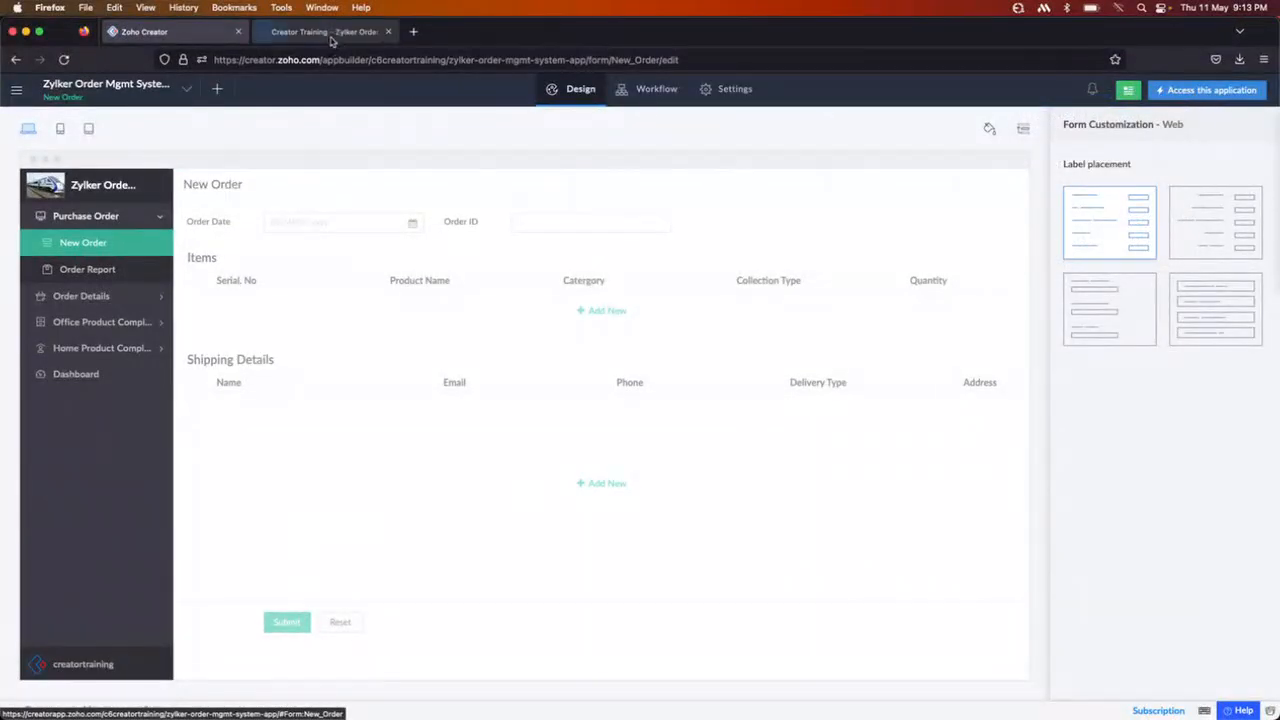
click(331, 37)
click(145, 31)
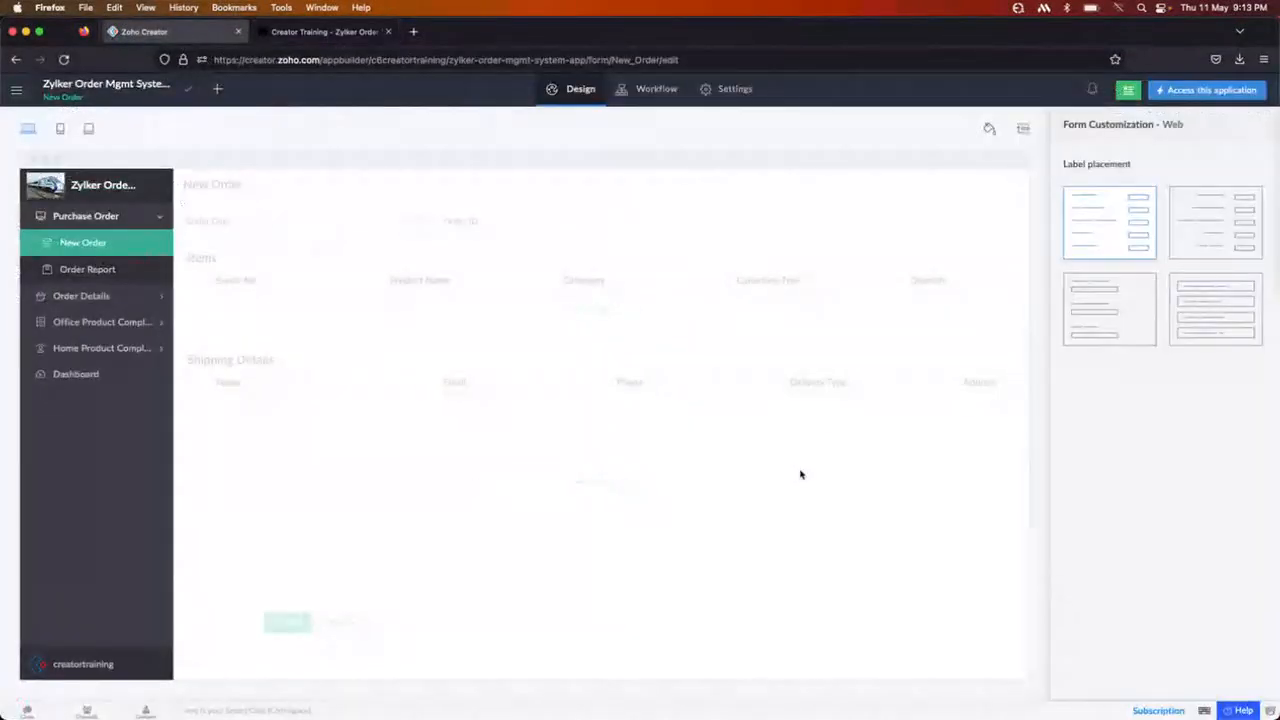
Step: Open the New Order form in the form builder and bring up the Items subform's View type property
click(568, 413)
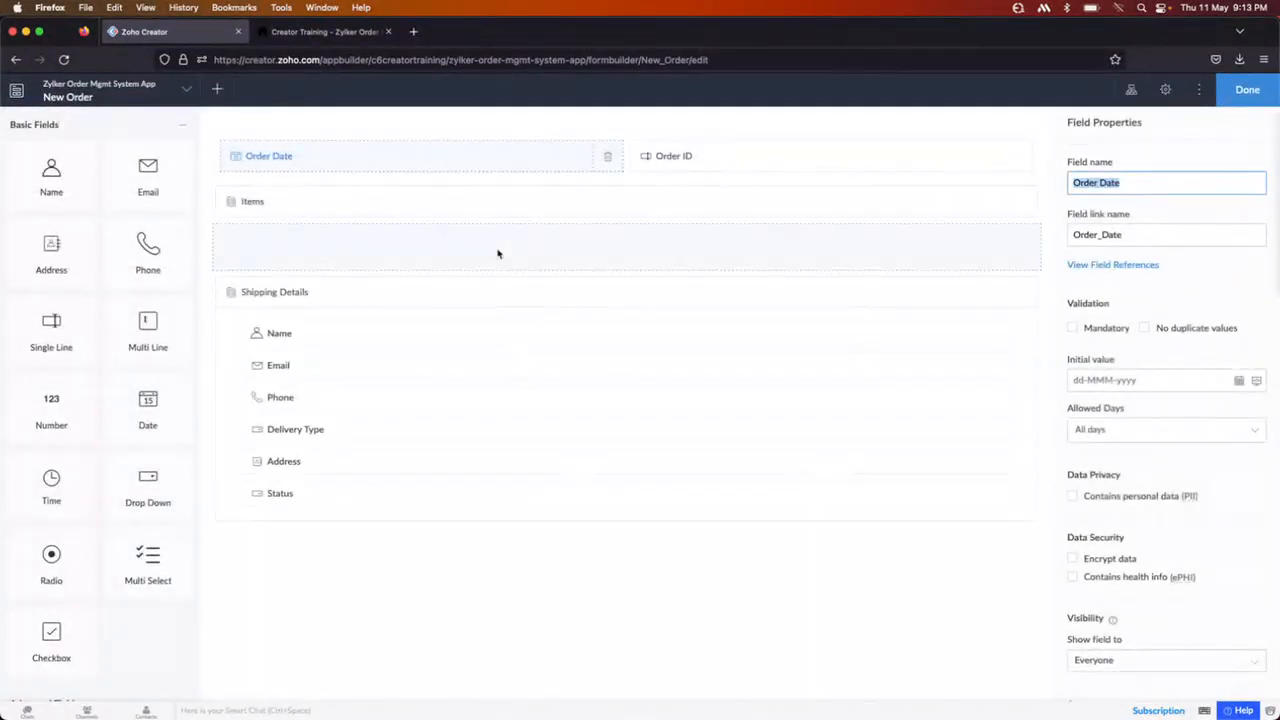
click(343, 205)
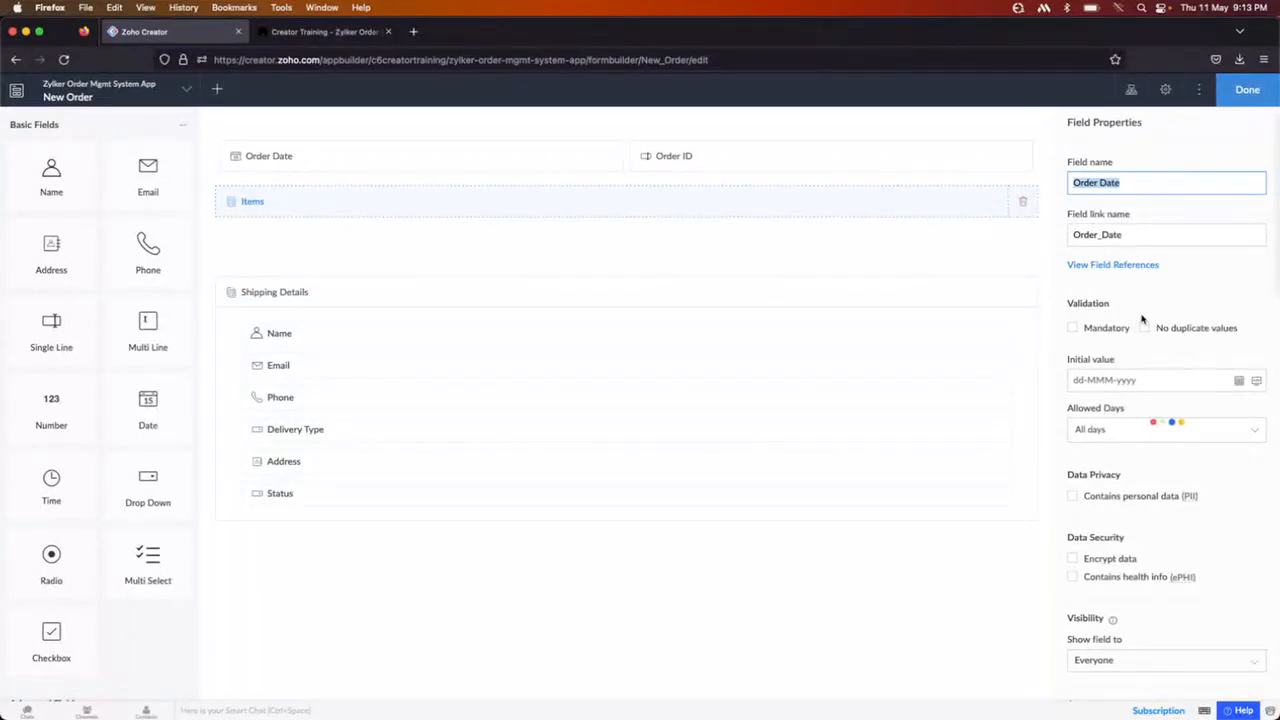
click(320, 31)
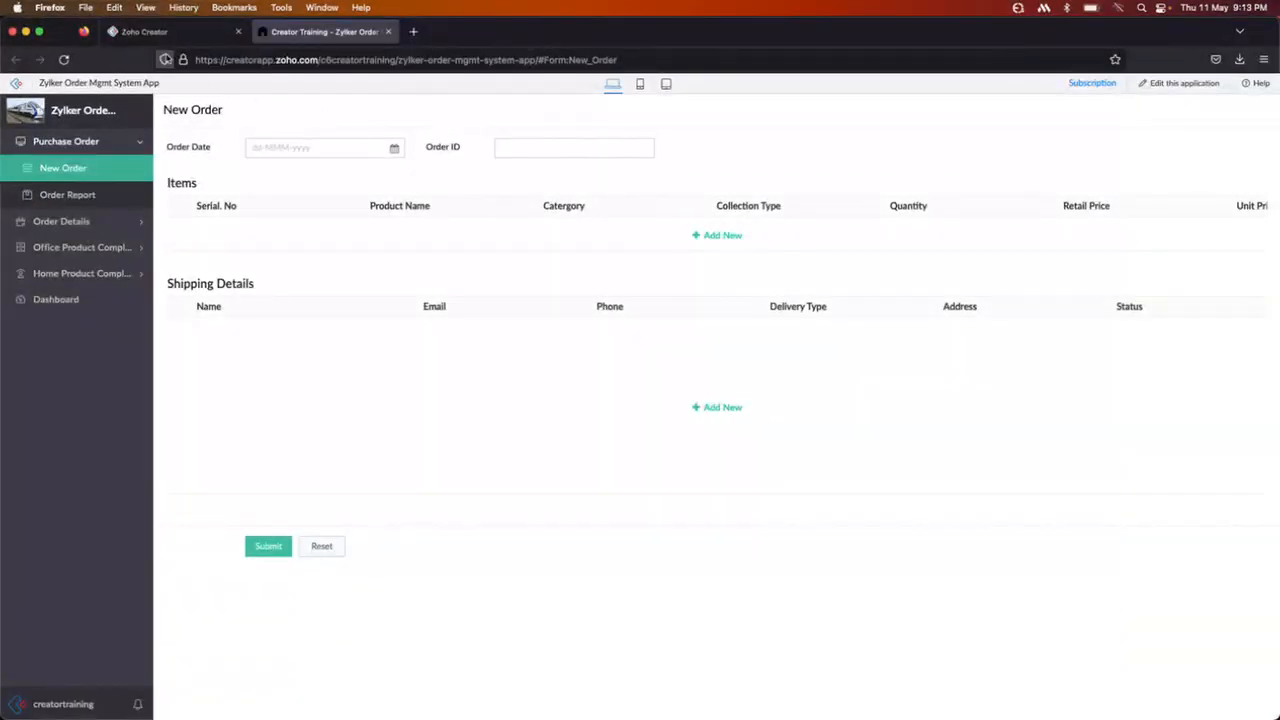
click(172, 36)
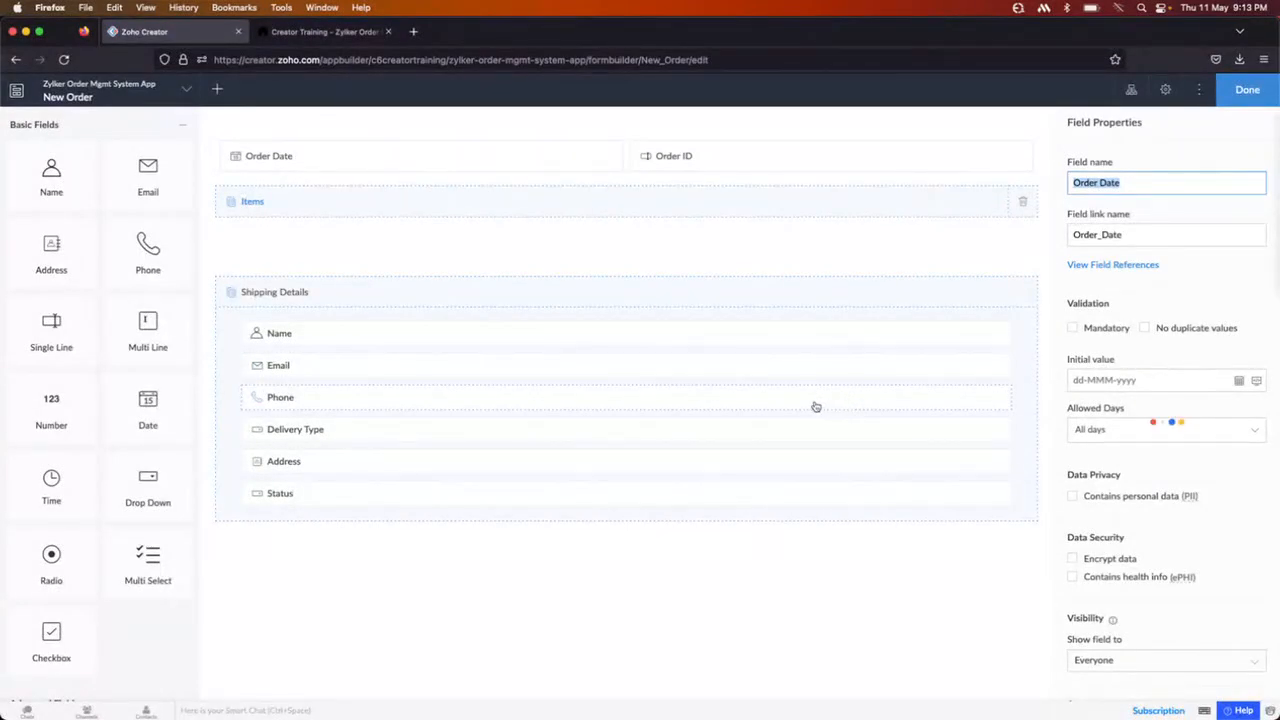
click(63, 59)
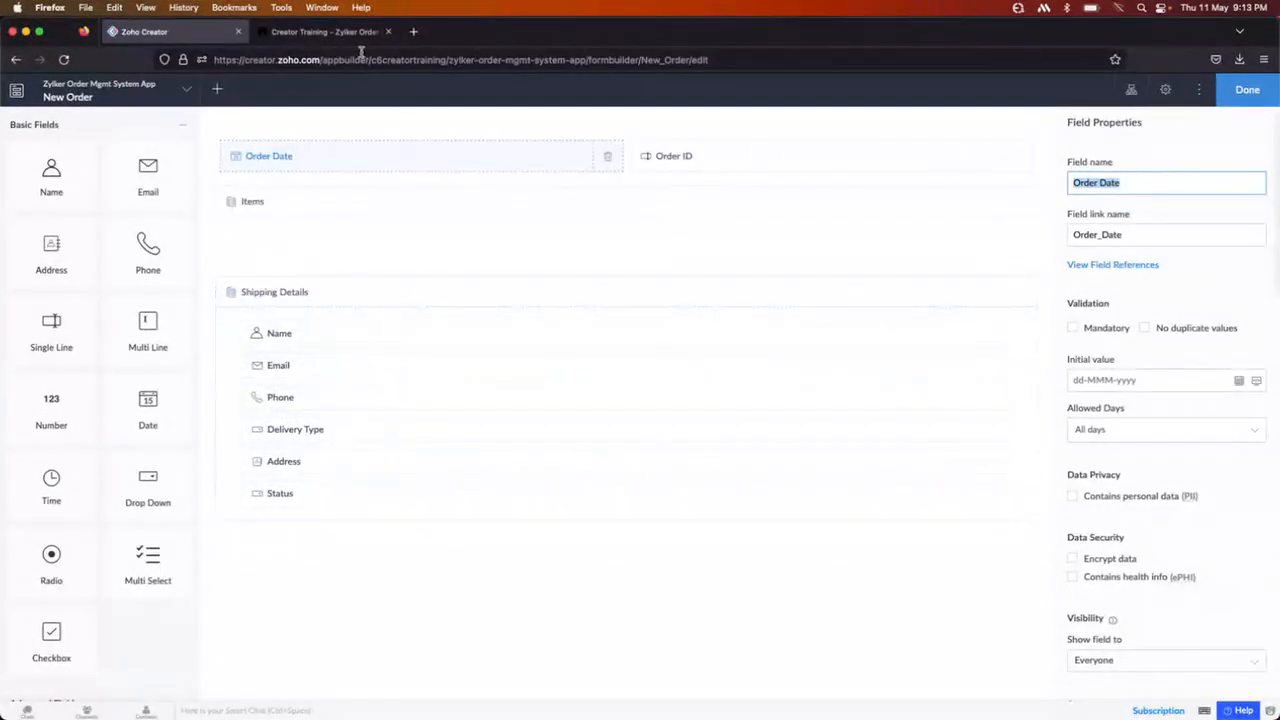
click(310, 218)
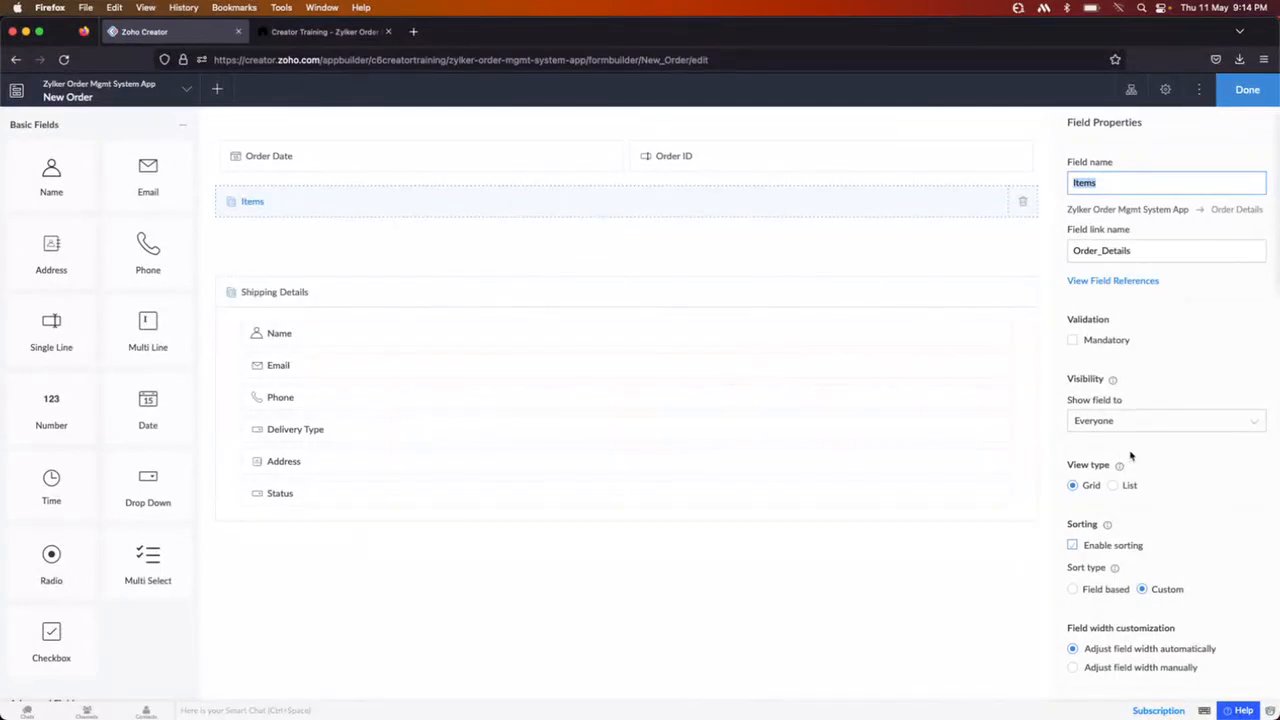
scroll(1132, 453, up, 5)
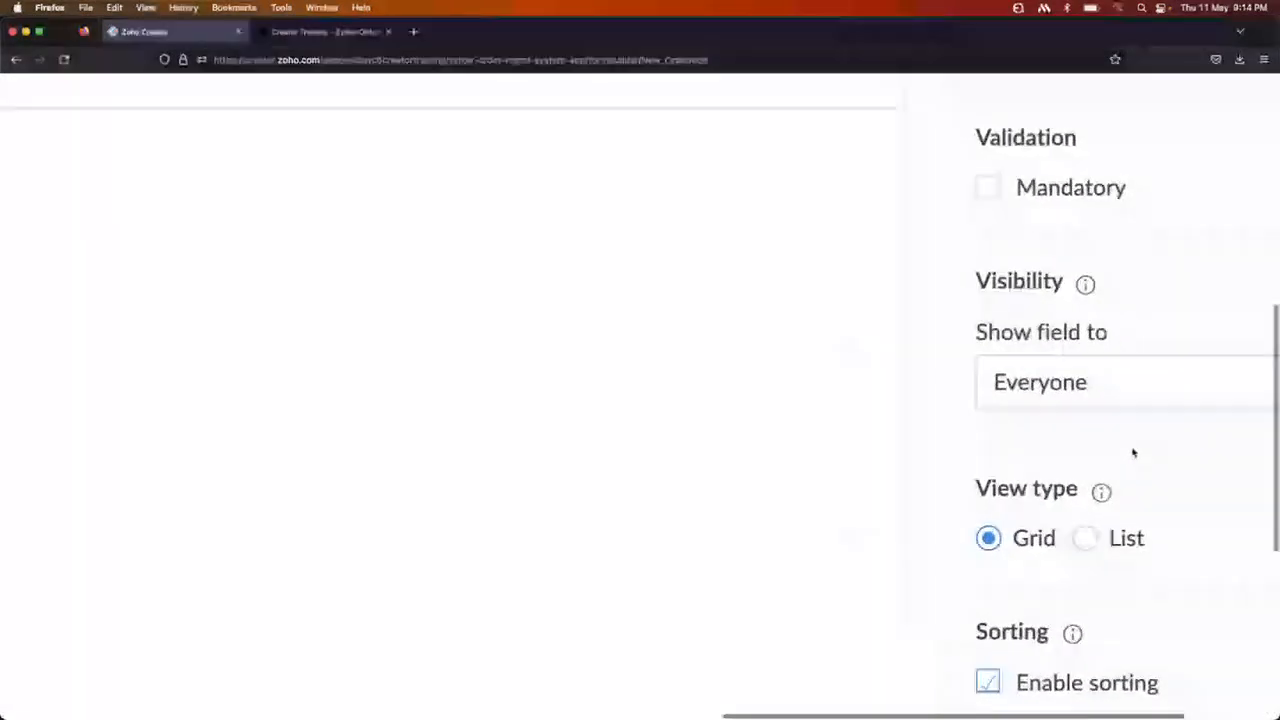
scroll(1132, 453, down, 1)
scroll(1132, 453, right, 2)
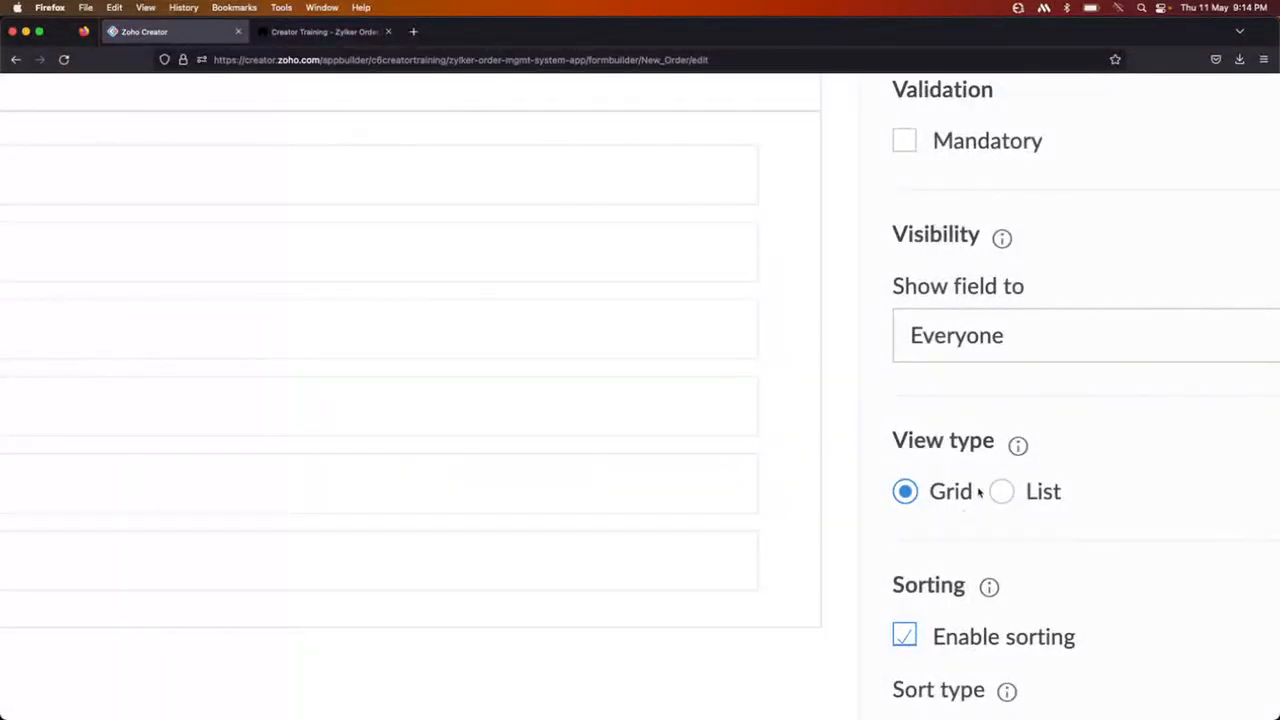
Step: In the live New Order form, add an Items row with serial number 1, product name Washing Machine and category Home Use
click(318, 31)
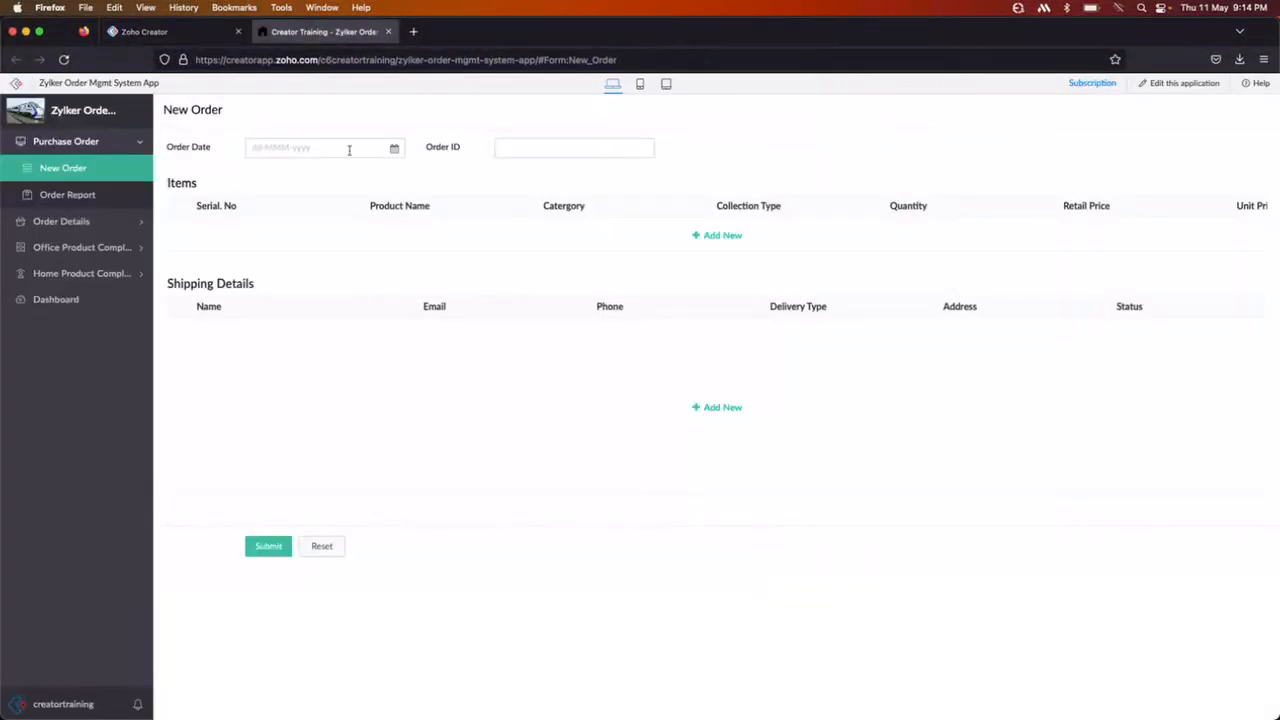
click(711, 236)
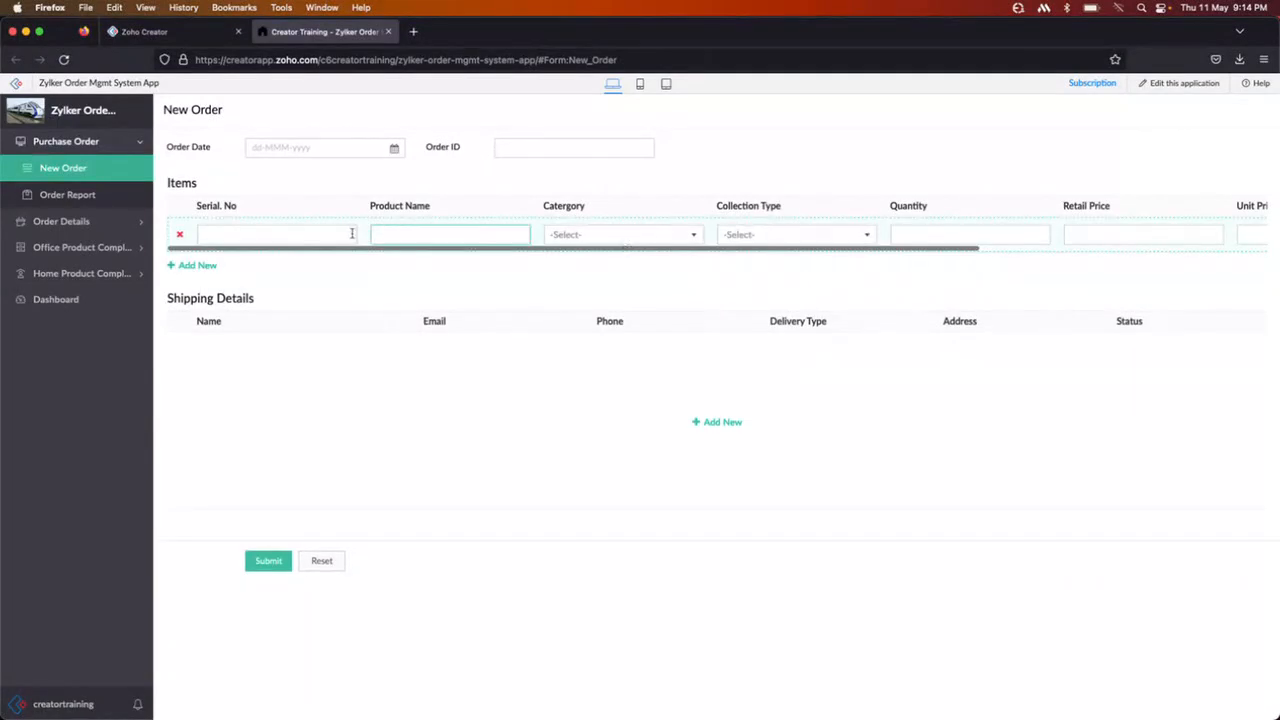
click(306, 238)
text(1)
click(413, 234)
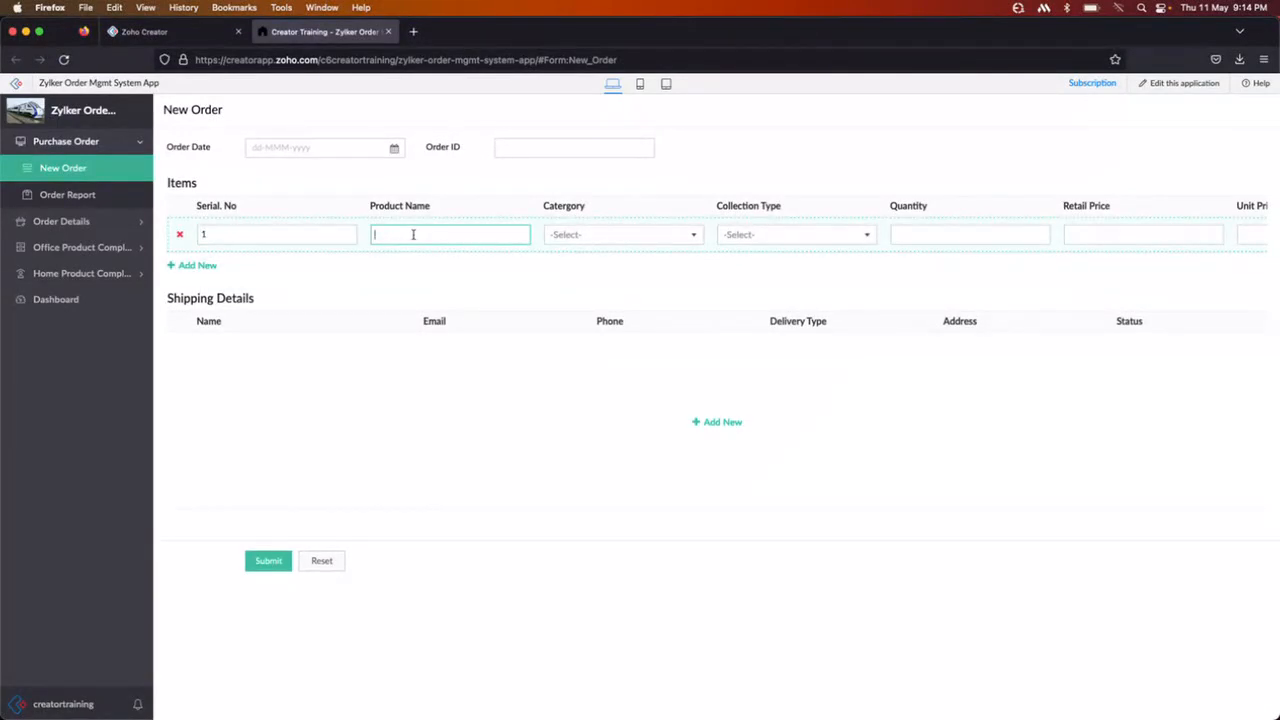
text(Washing Machine)
click(600, 235)
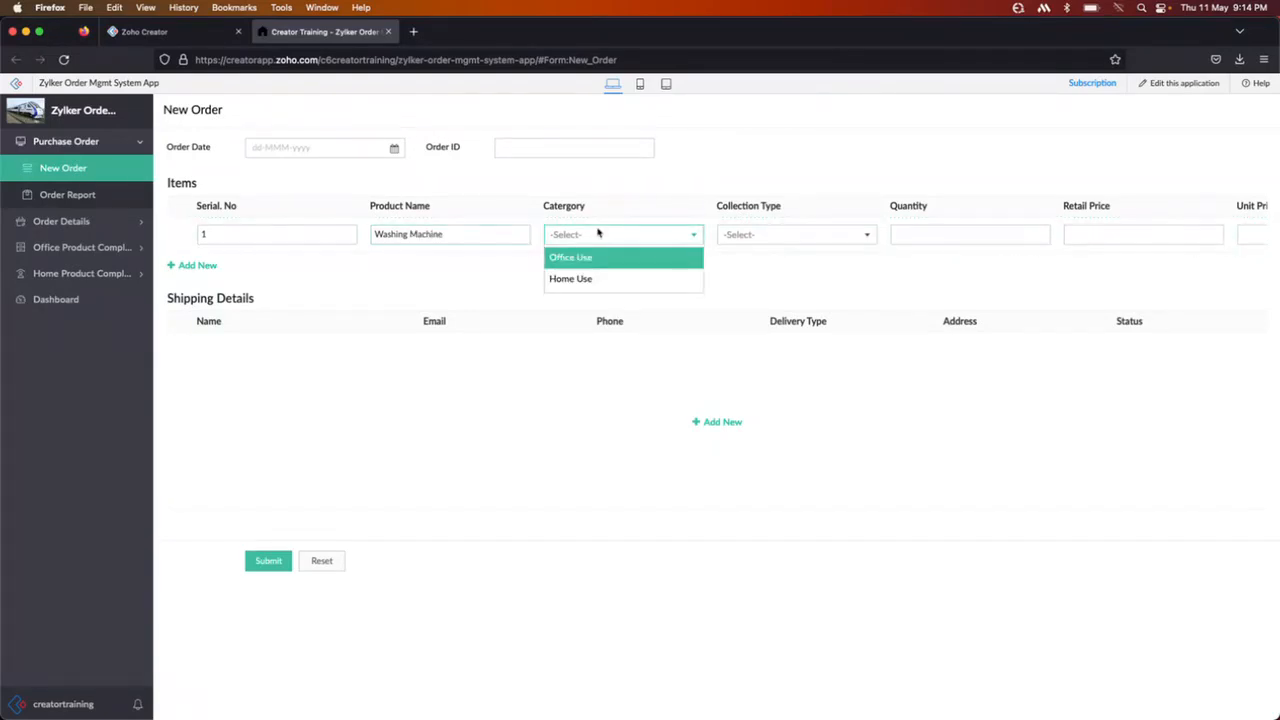
click(593, 277)
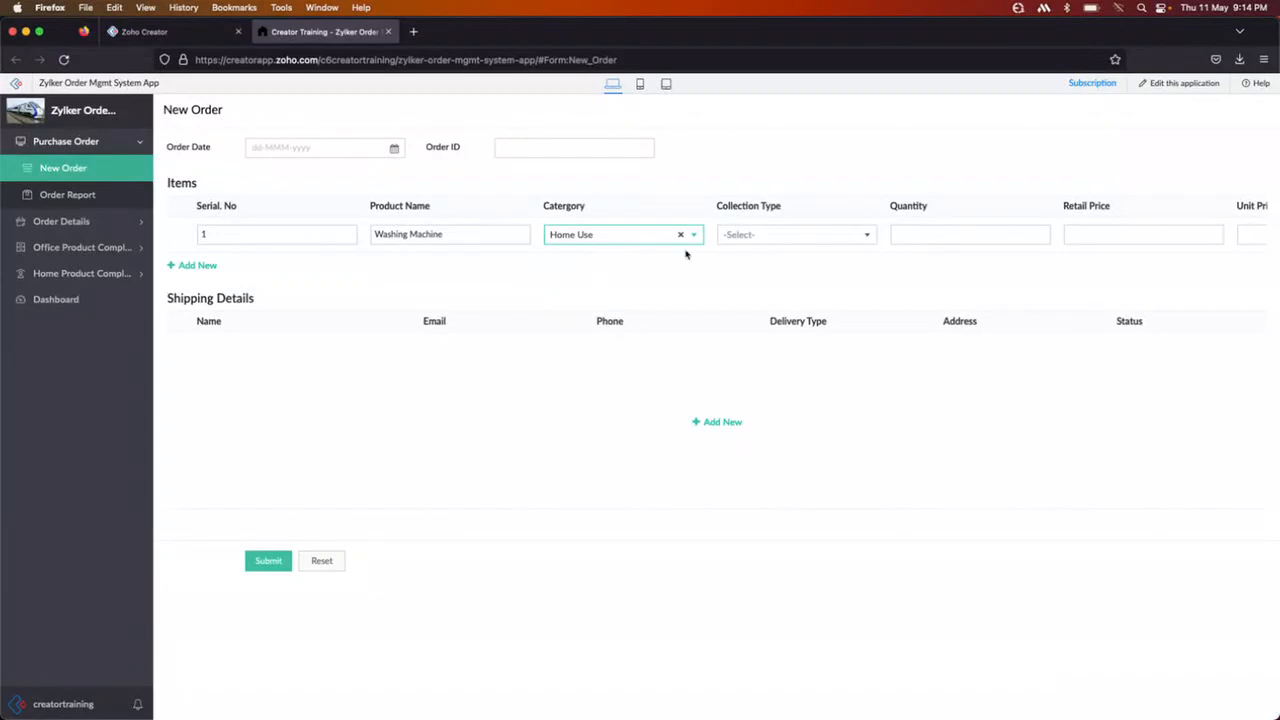
Step: Set the Washing Machine row's collection type to Interior, quantity to 3 and retail price to 6000
click(755, 235)
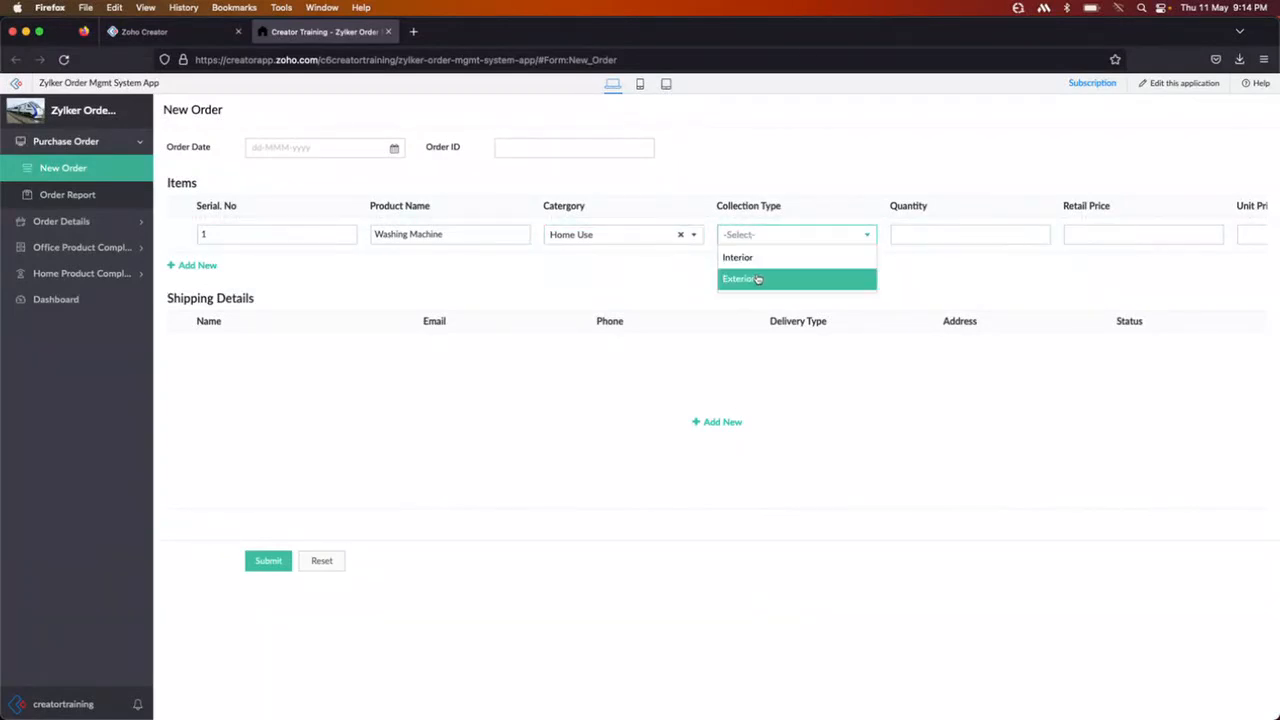
click(760, 257)
click(976, 235)
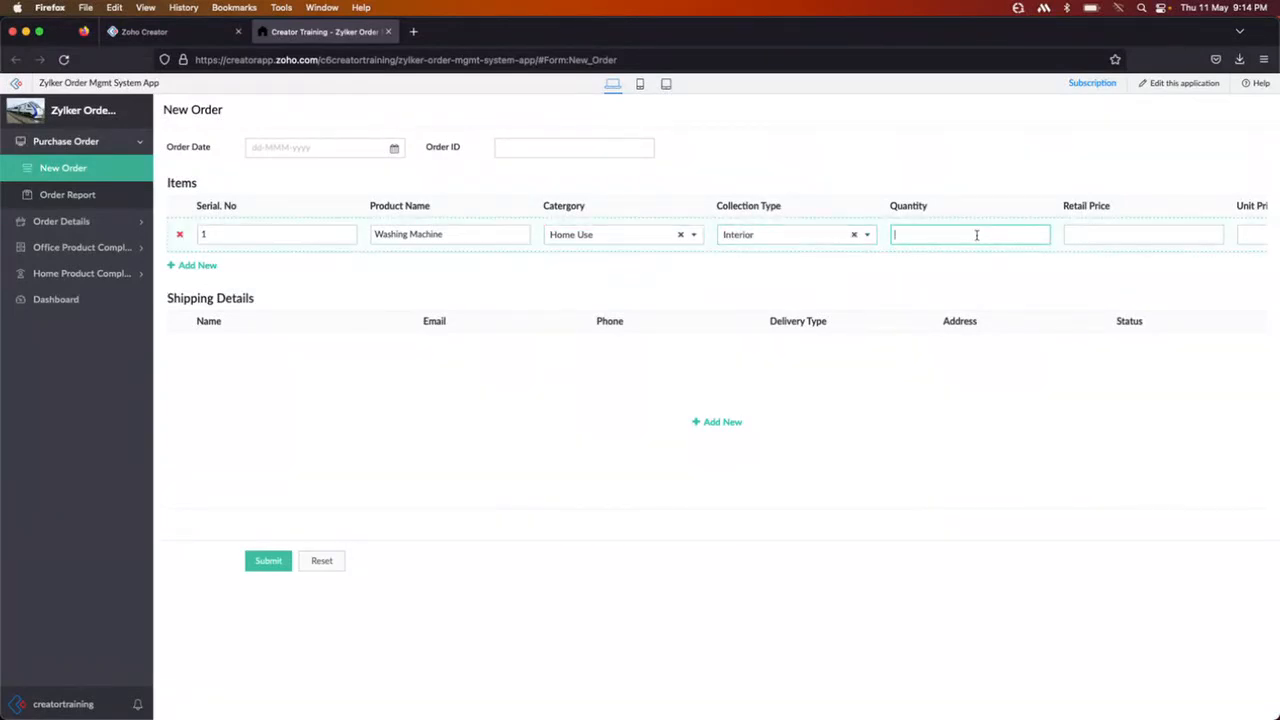
text(1)
text(3)
click(1108, 234)
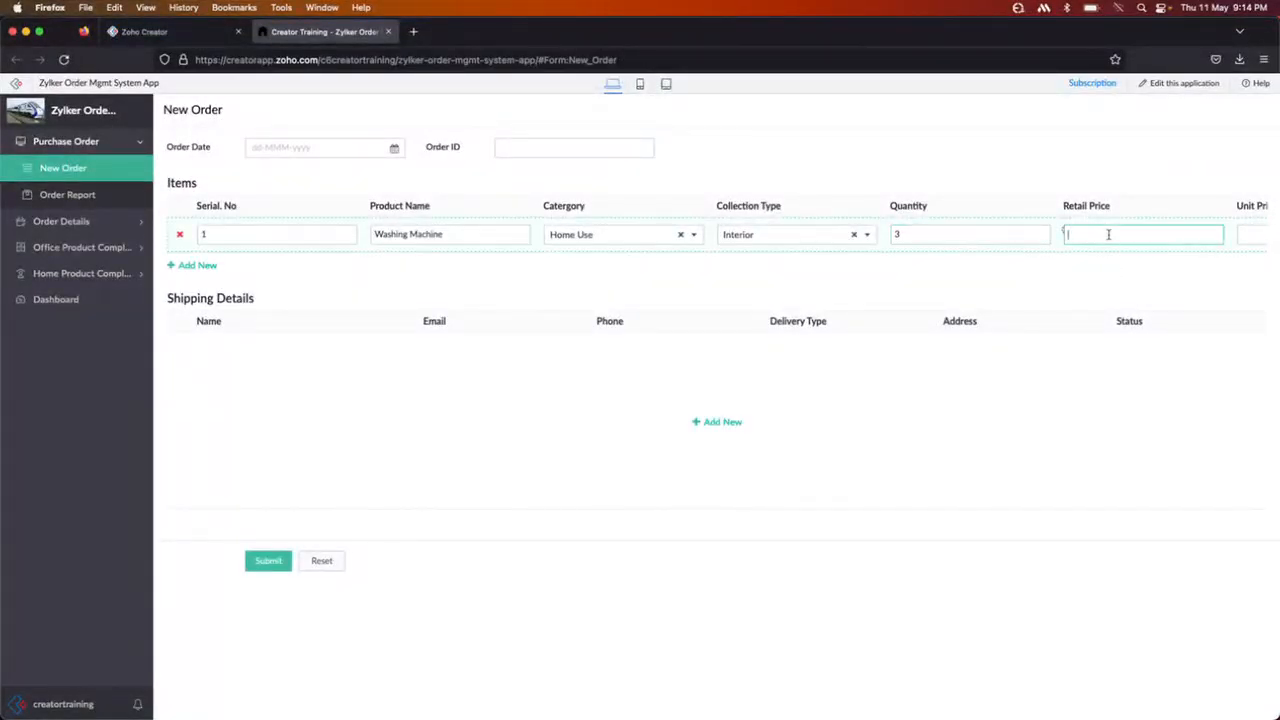
text(6000)
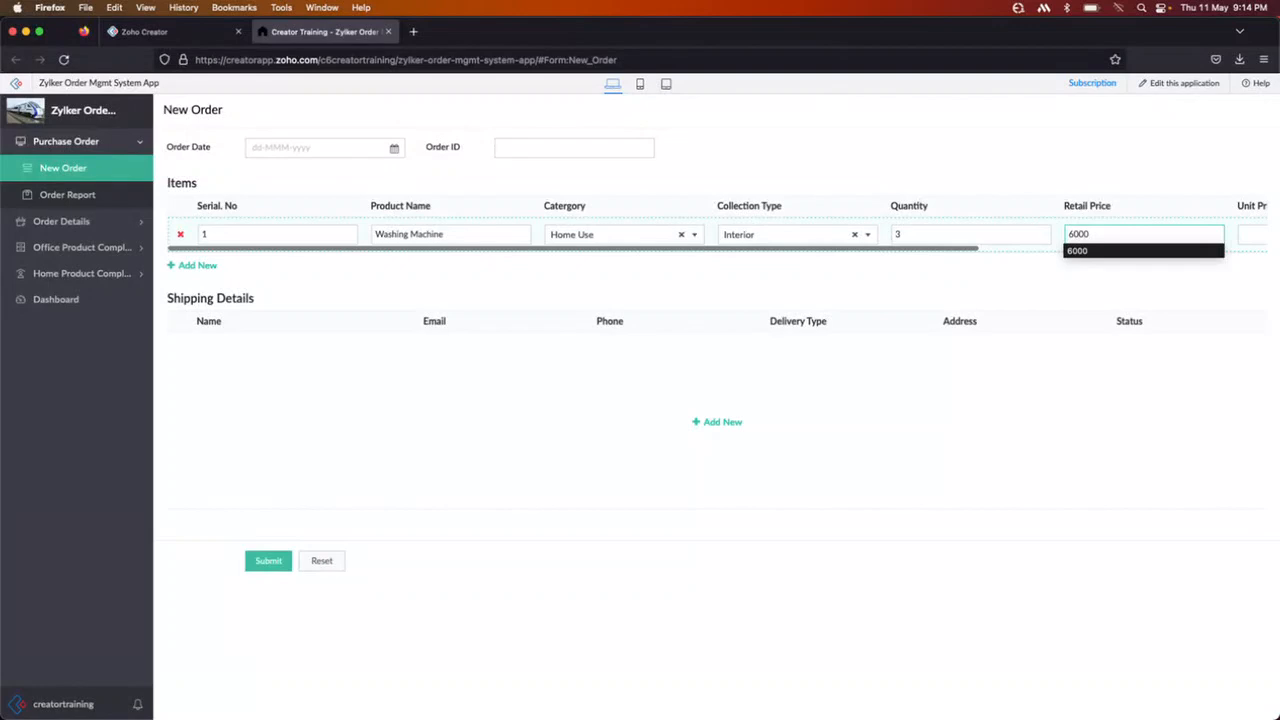
Step: Enter a unit price of 6000 in the Washing Machine row and view its calculated subtotal
drag(941, 248, 1108, 246)
click(1108, 238)
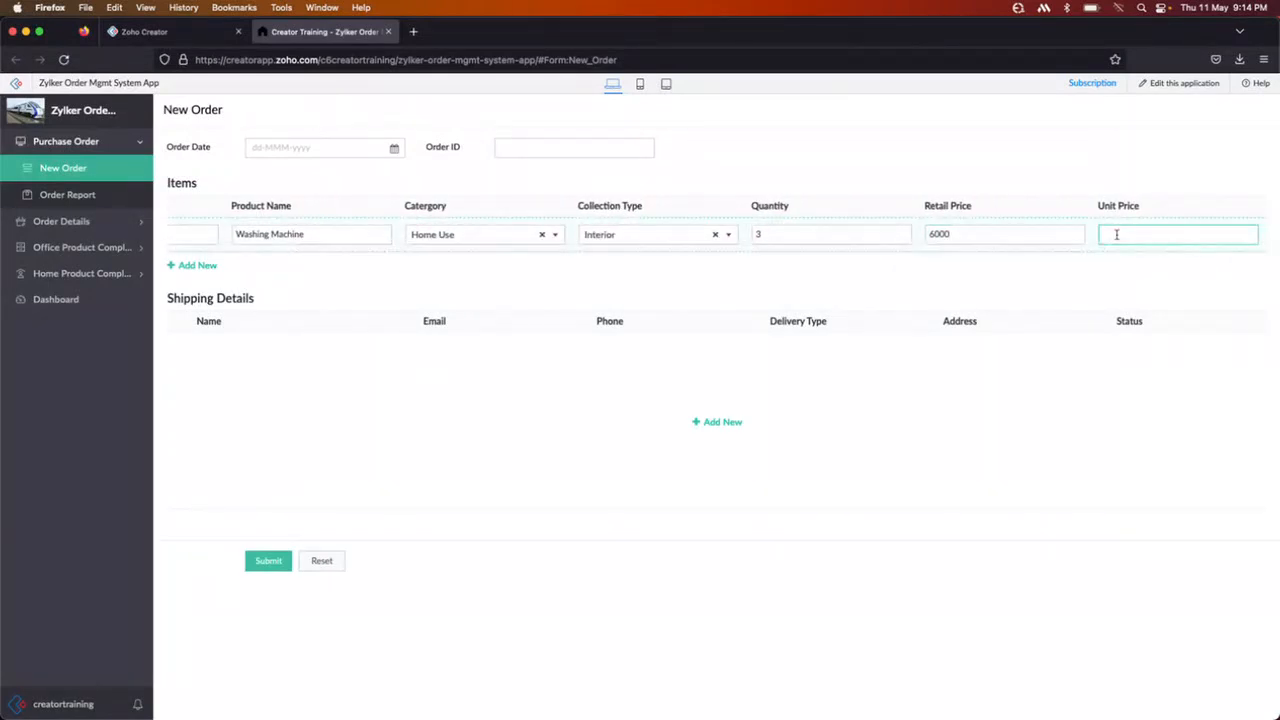
text(6000)
click(1050, 278)
click(1013, 234)
scroll(1070, 233, right, 1)
scroll(1068, 233, right, 3)
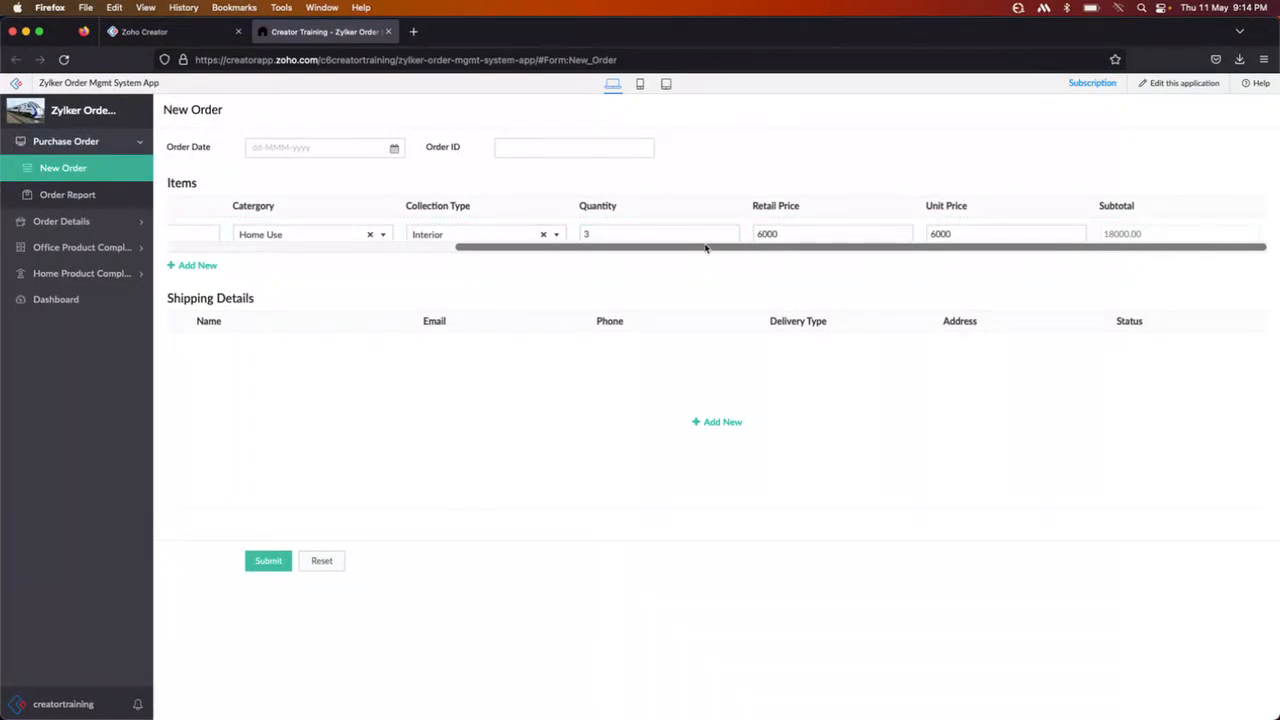
drag(705, 247, 695, 271)
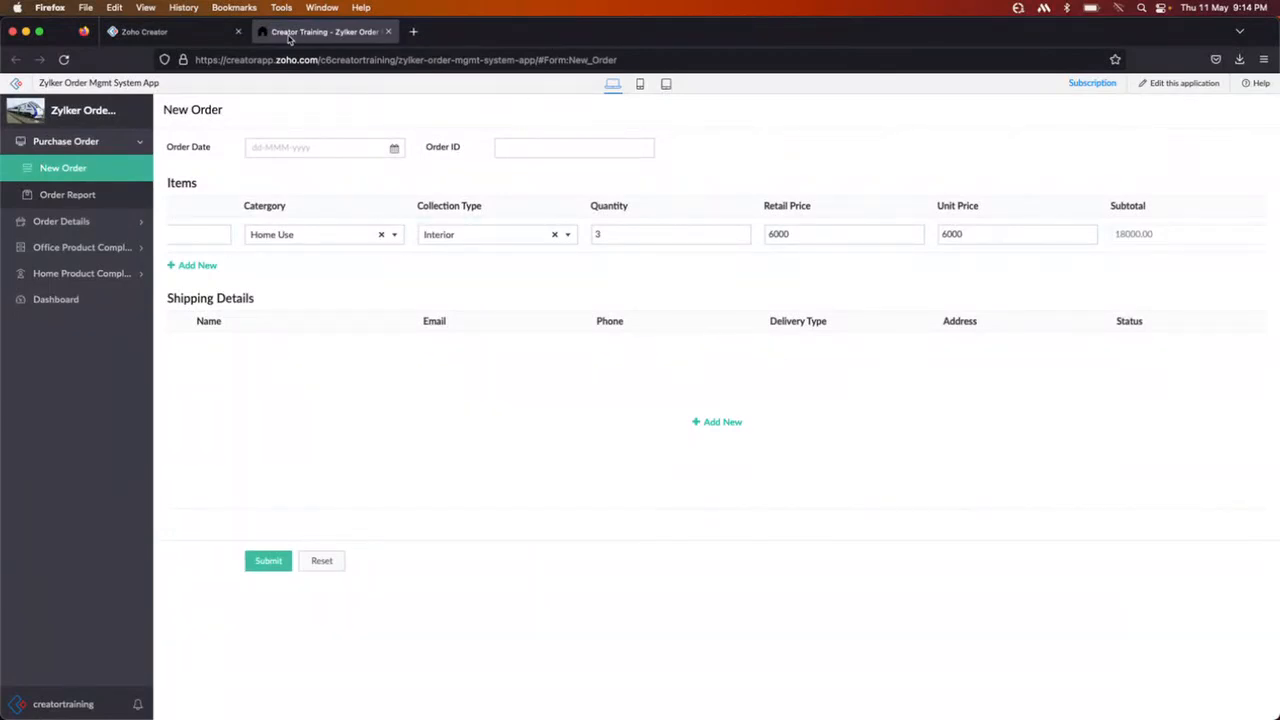
Step: Back in the form builder, change the Items subform's view type to List
click(165, 32)
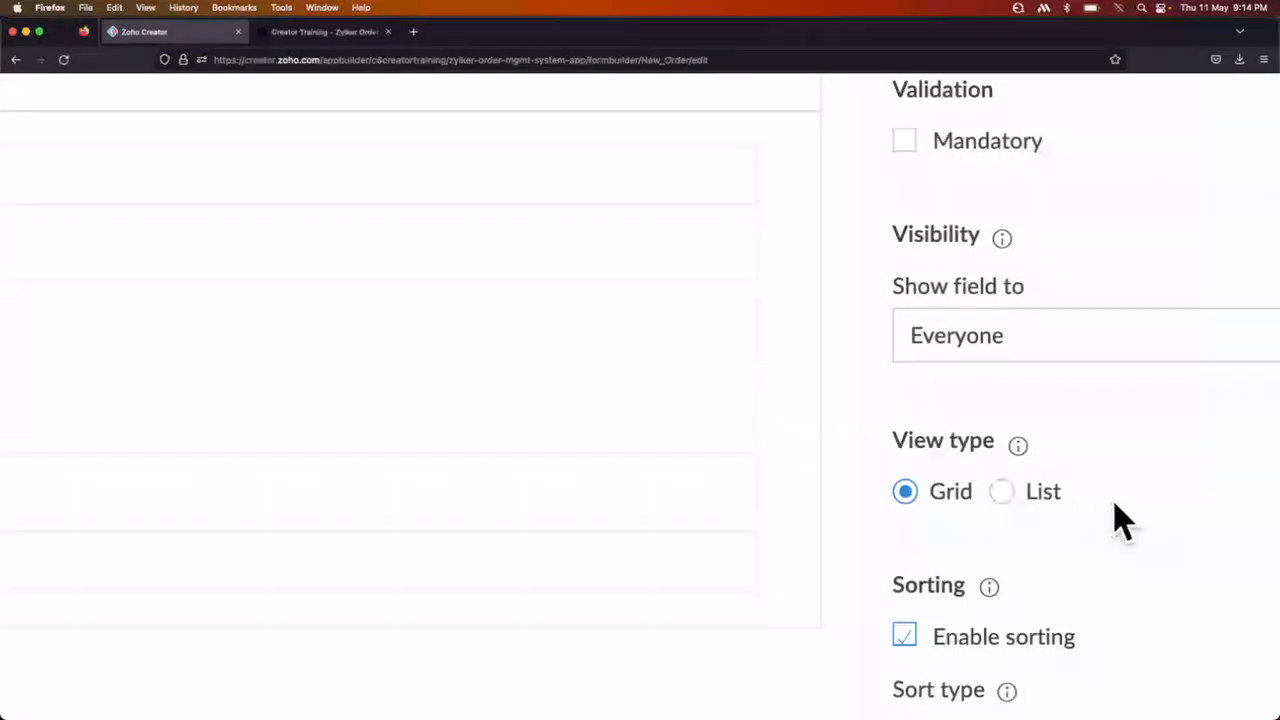
scroll(991, 508, down, 1)
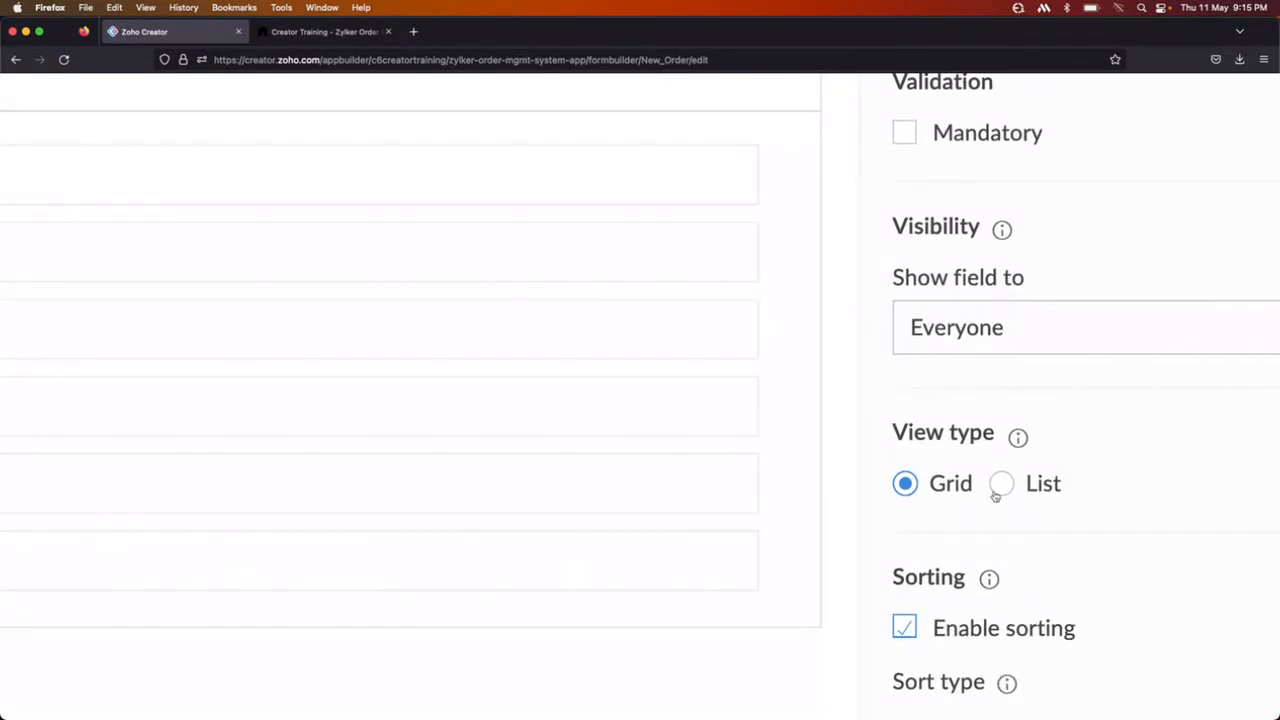
click(1000, 487)
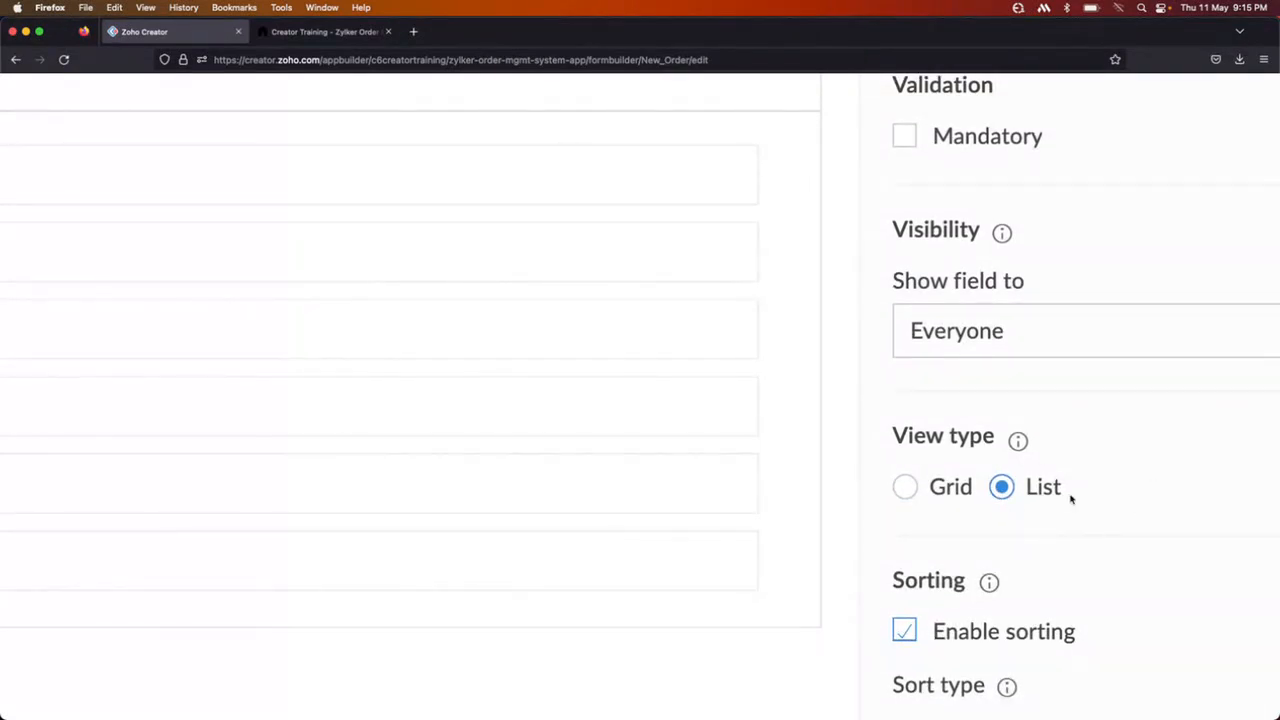
scroll(850, 198, up, 5)
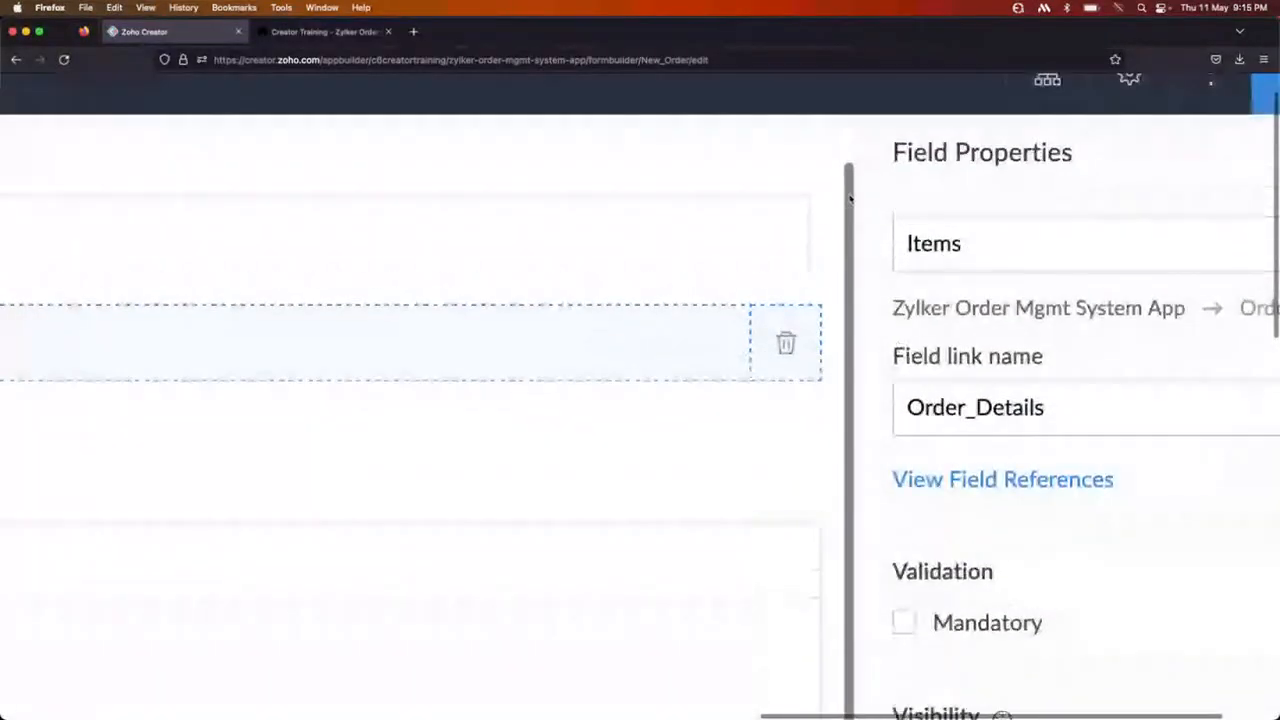
scroll(850, 198, down, 5)
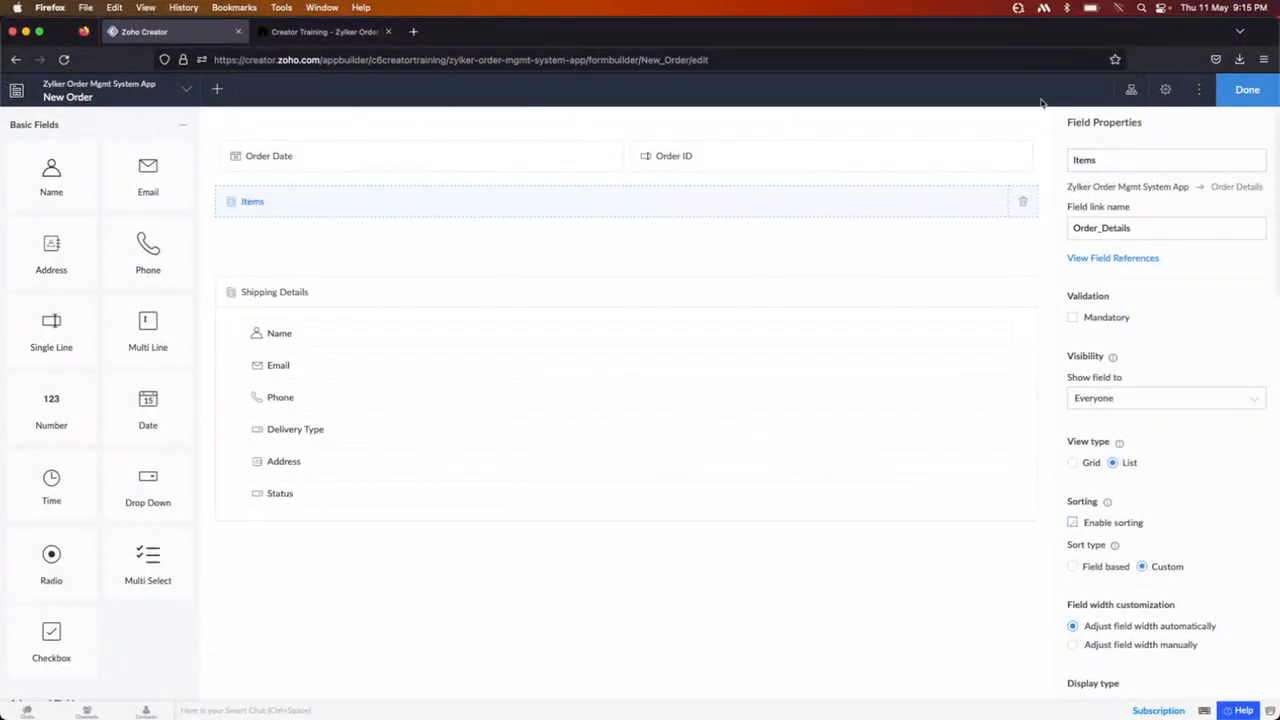
Step: Reload the live New Order form, discarding the unsaved item row
click(320, 31)
click(66, 61)
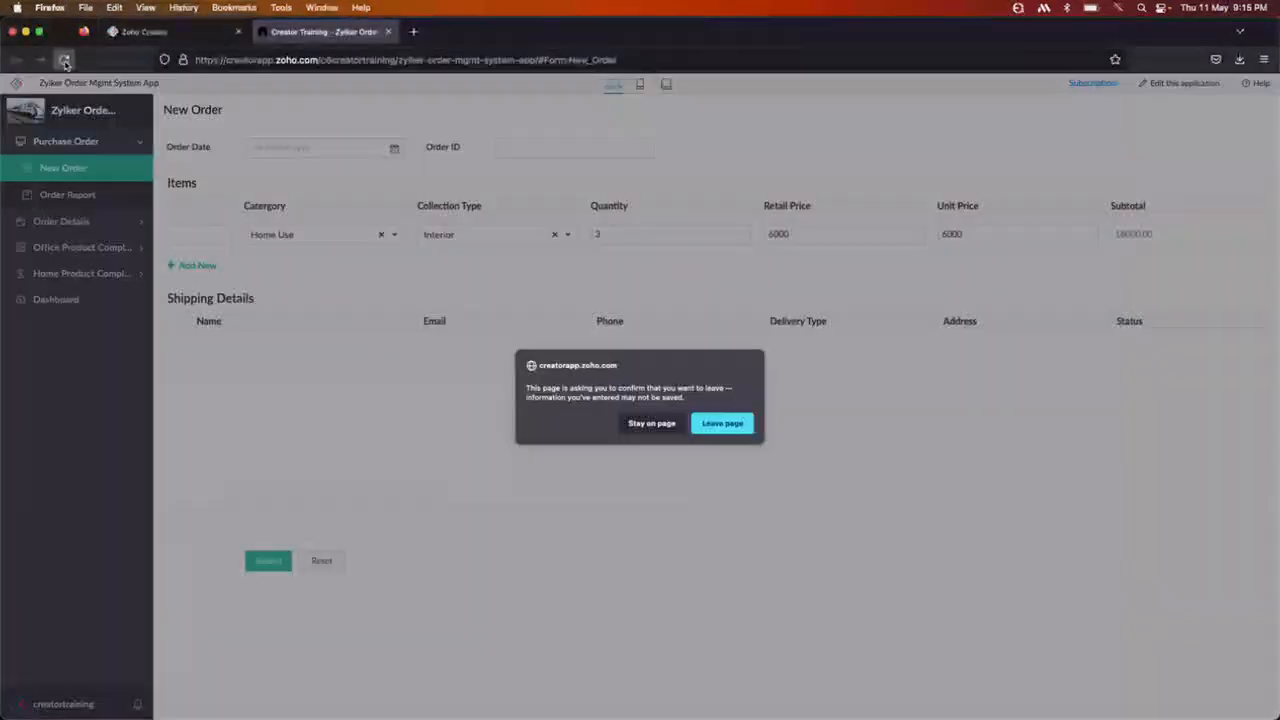
click(722, 424)
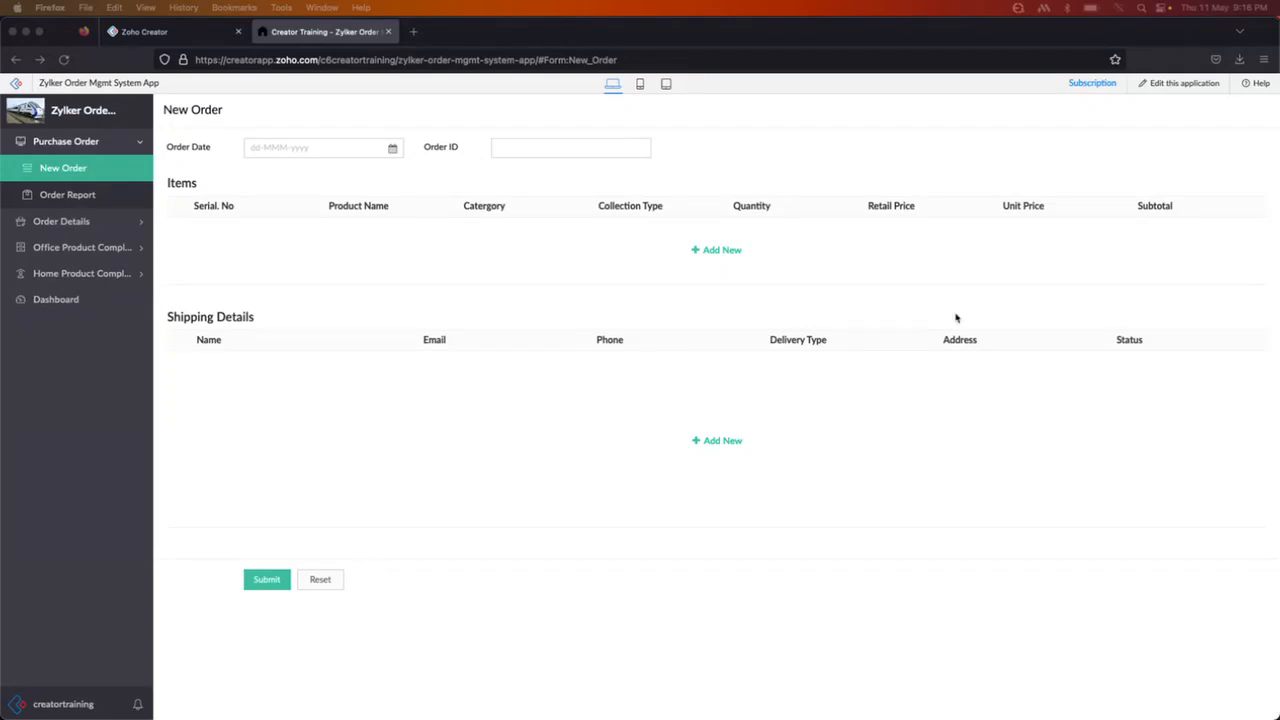
Step: Start a new entry in the Items subform to view its list-type entry form
click(708, 287)
click(711, 252)
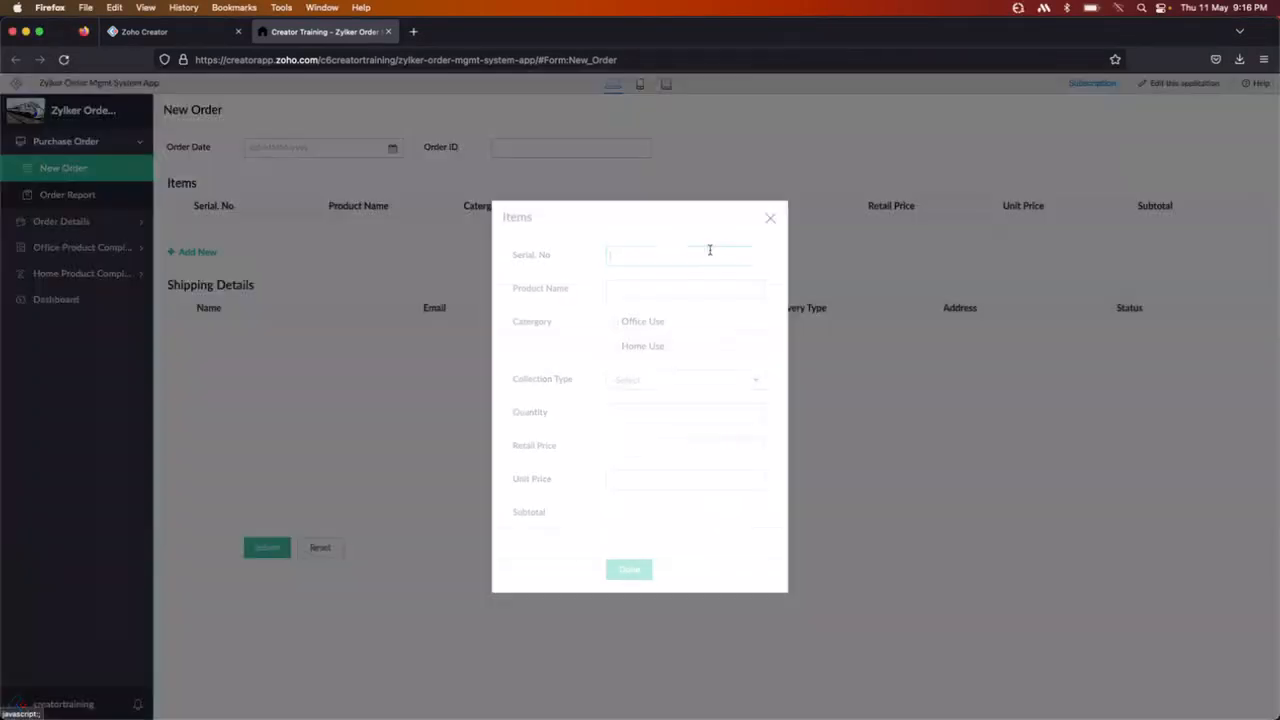
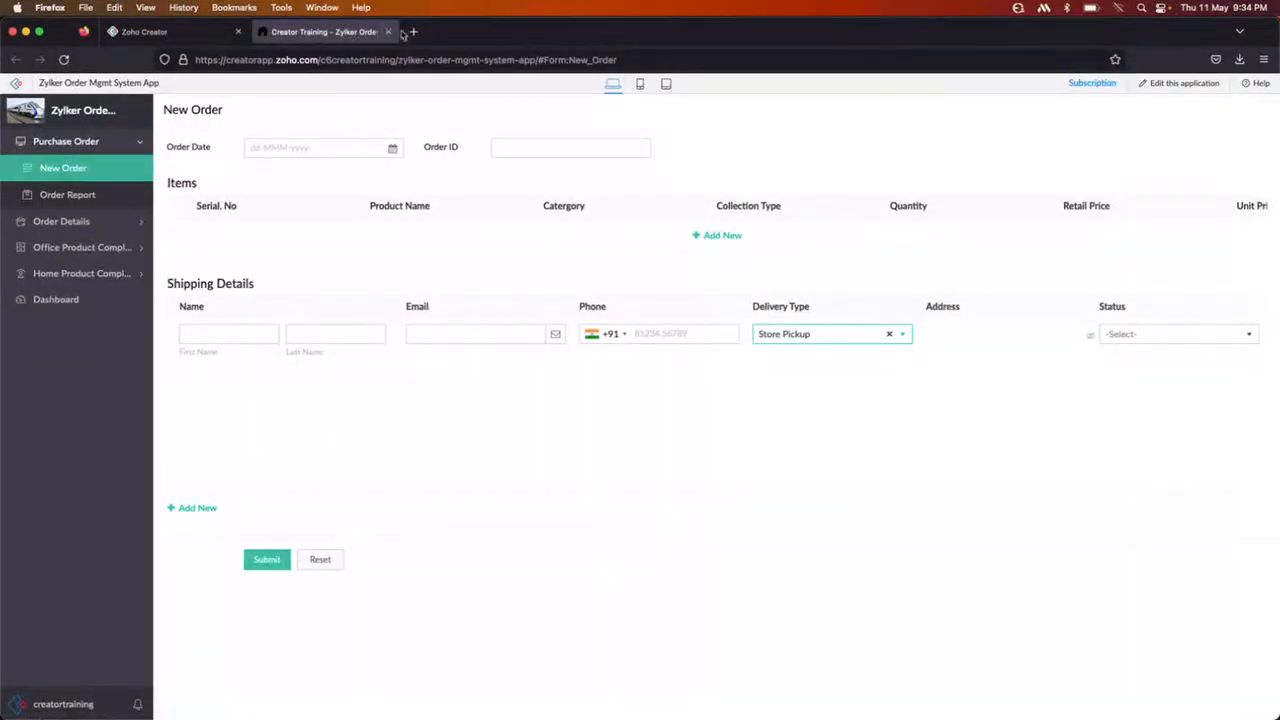
Step: Open the Zoho Creator admin dashboard in a new browser tab and go to its Portal section
click(413, 31)
click(152, 82)
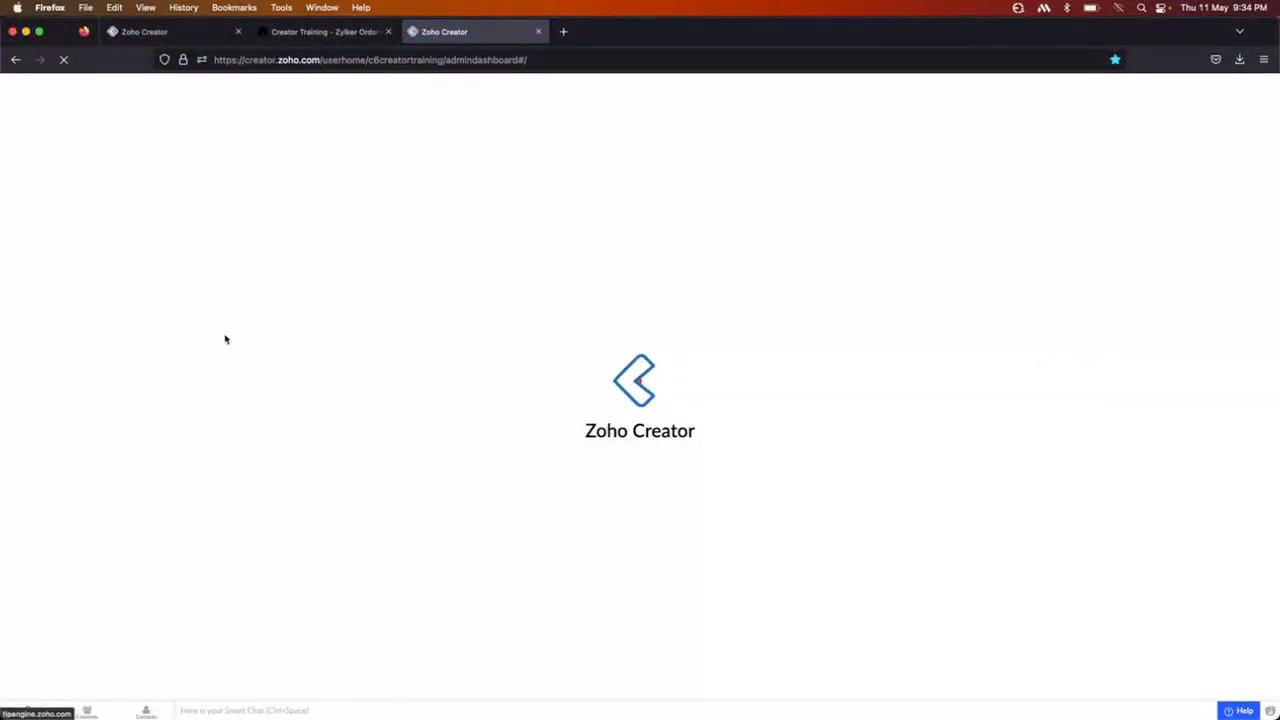
click(47, 316)
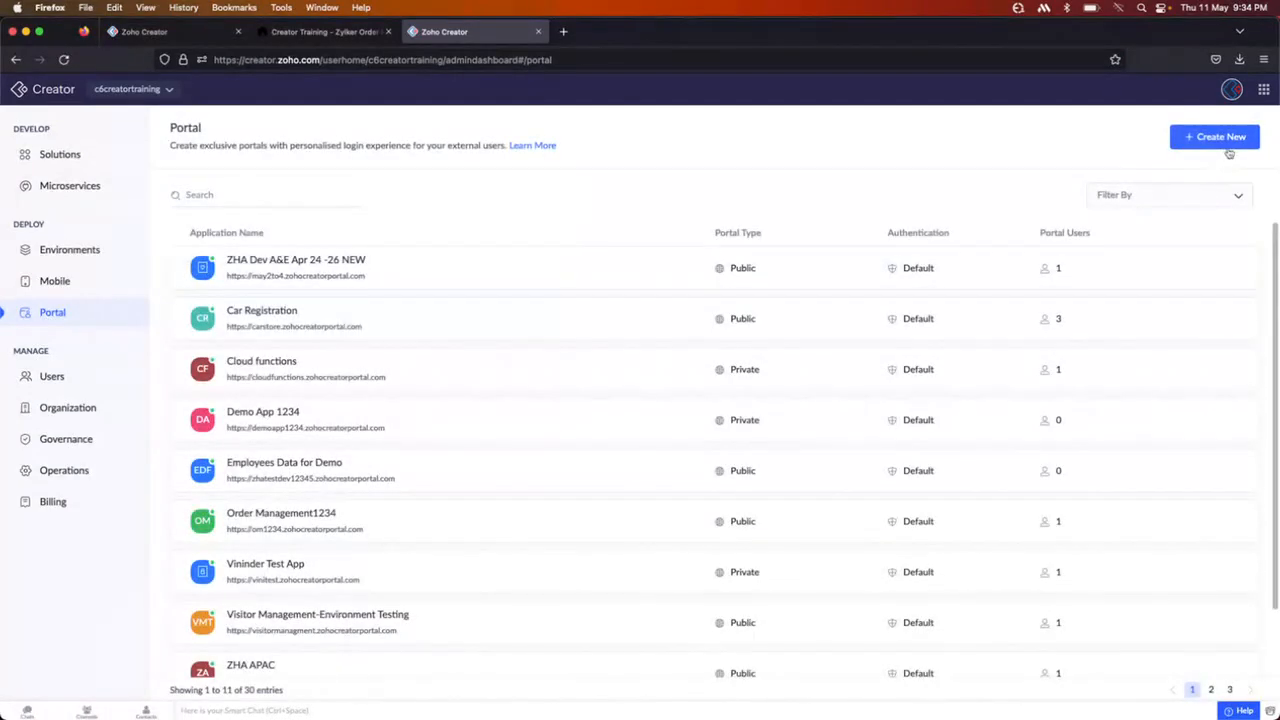
Step: Start creating a new portal and agree to the customer portal terms of use
click(1226, 148)
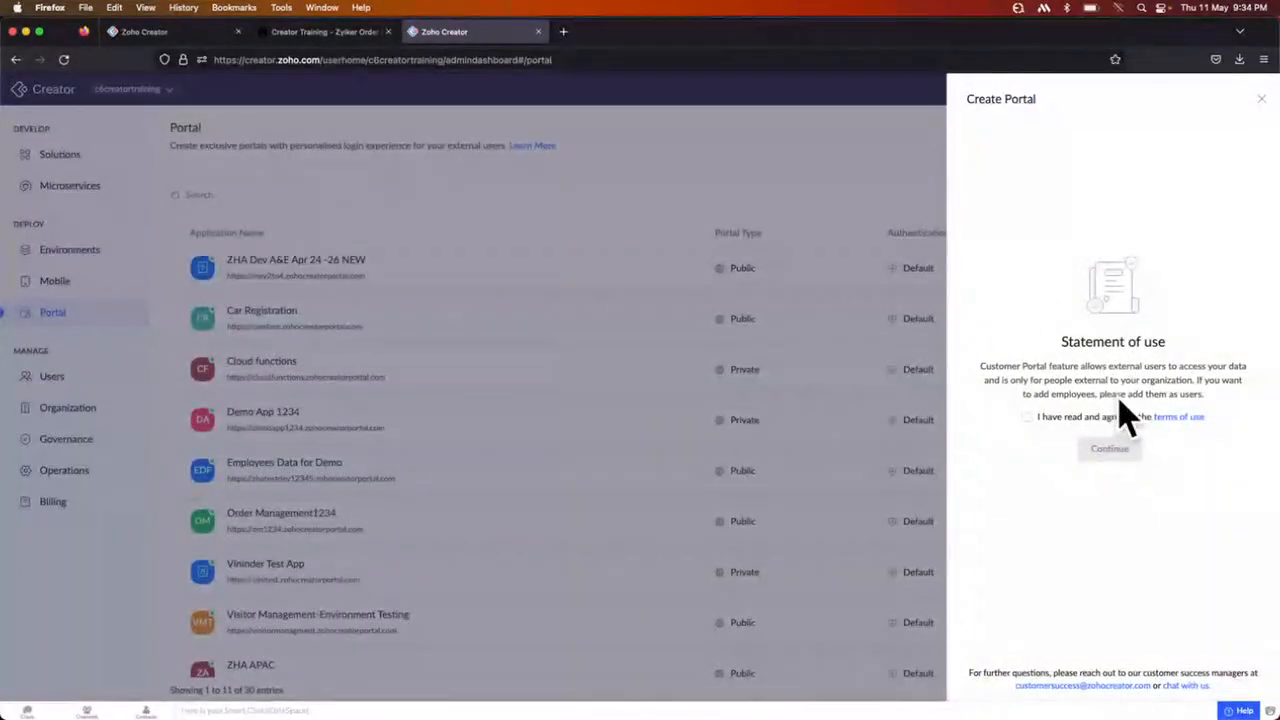
scroll(1119, 398, up, 5)
scroll(1119, 398, right, 2)
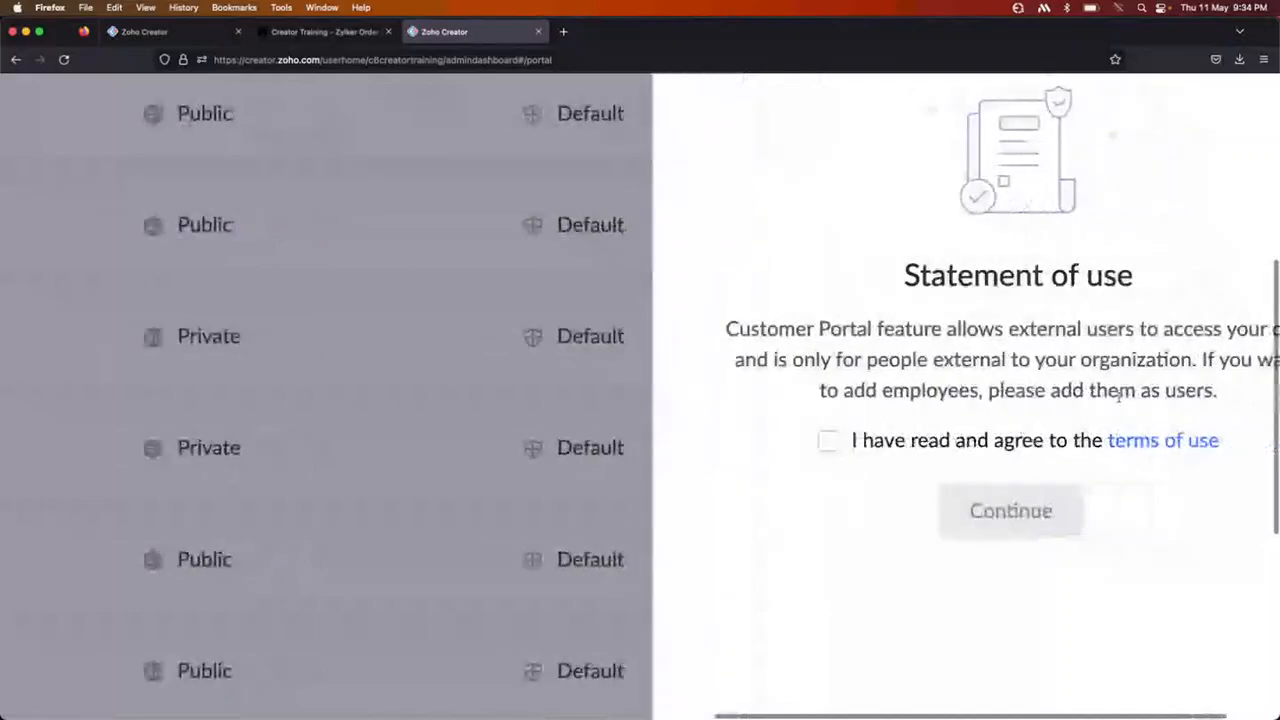
click(723, 444)
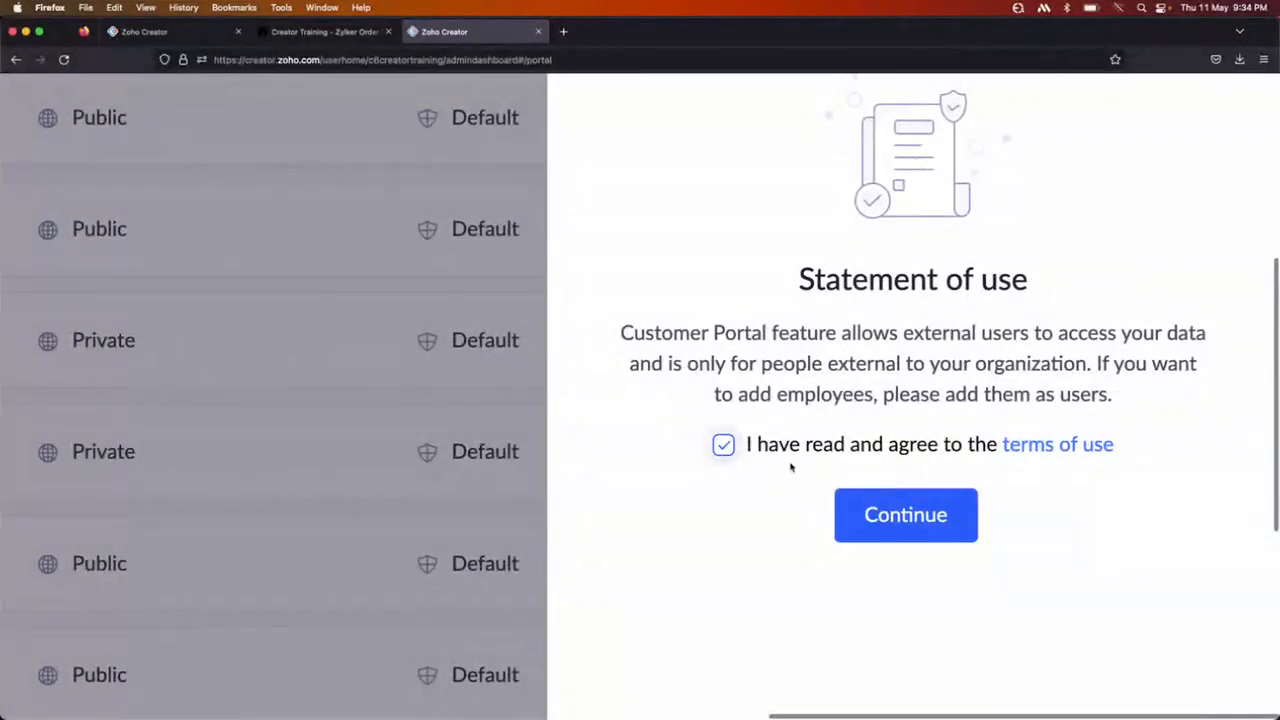
scroll(908, 528, up, 1)
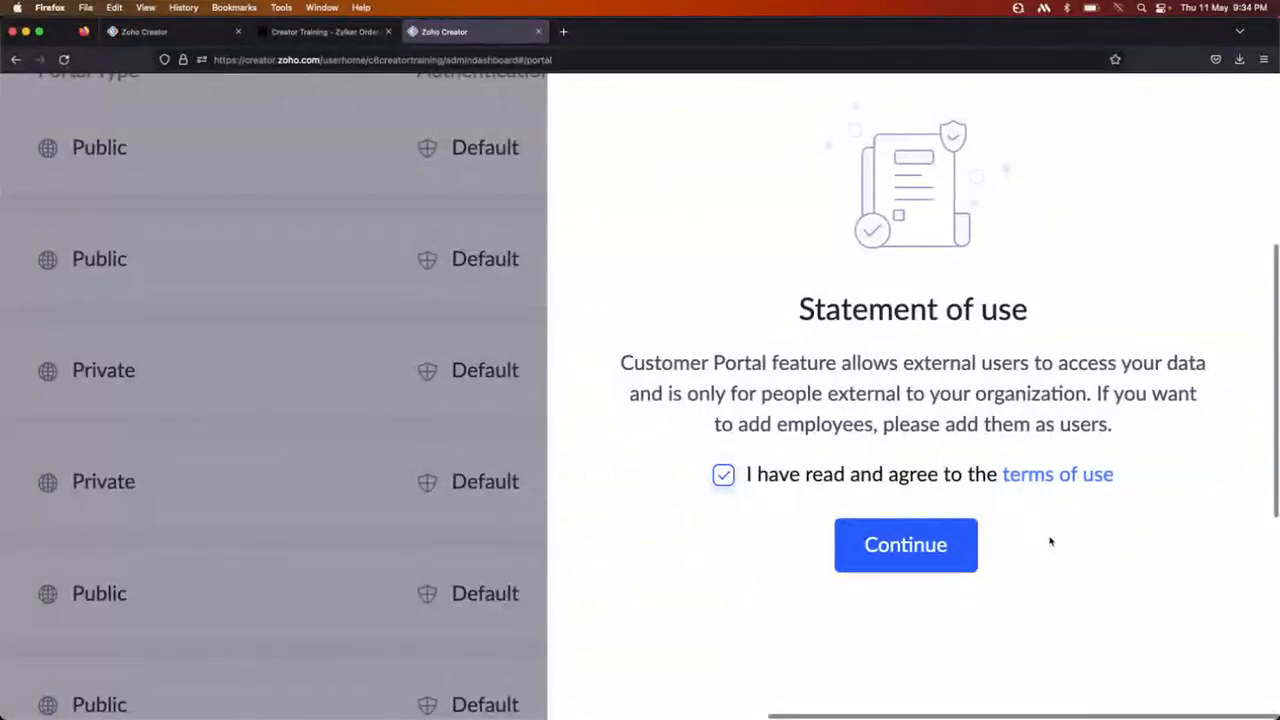
click(934, 543)
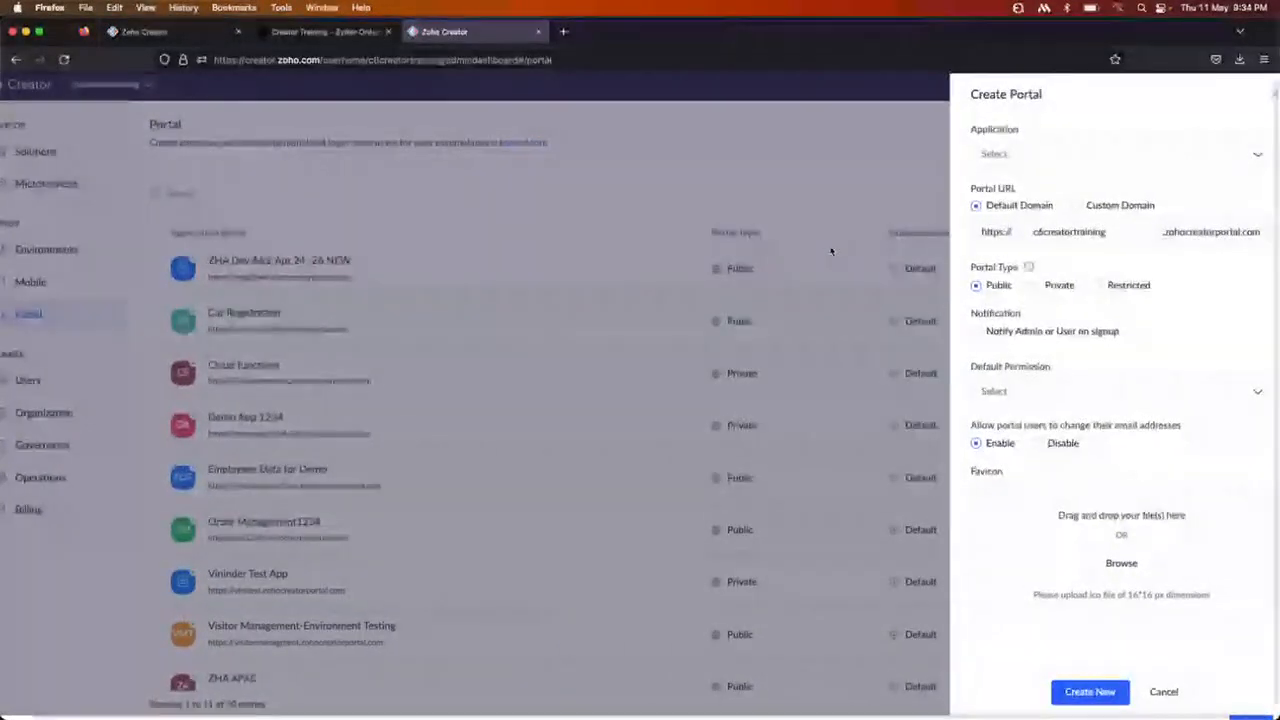
Step: Choose Zylker Order Mgmt System App as the portal's application and set its default-domain URL prefix to zmot123
click(1031, 158)
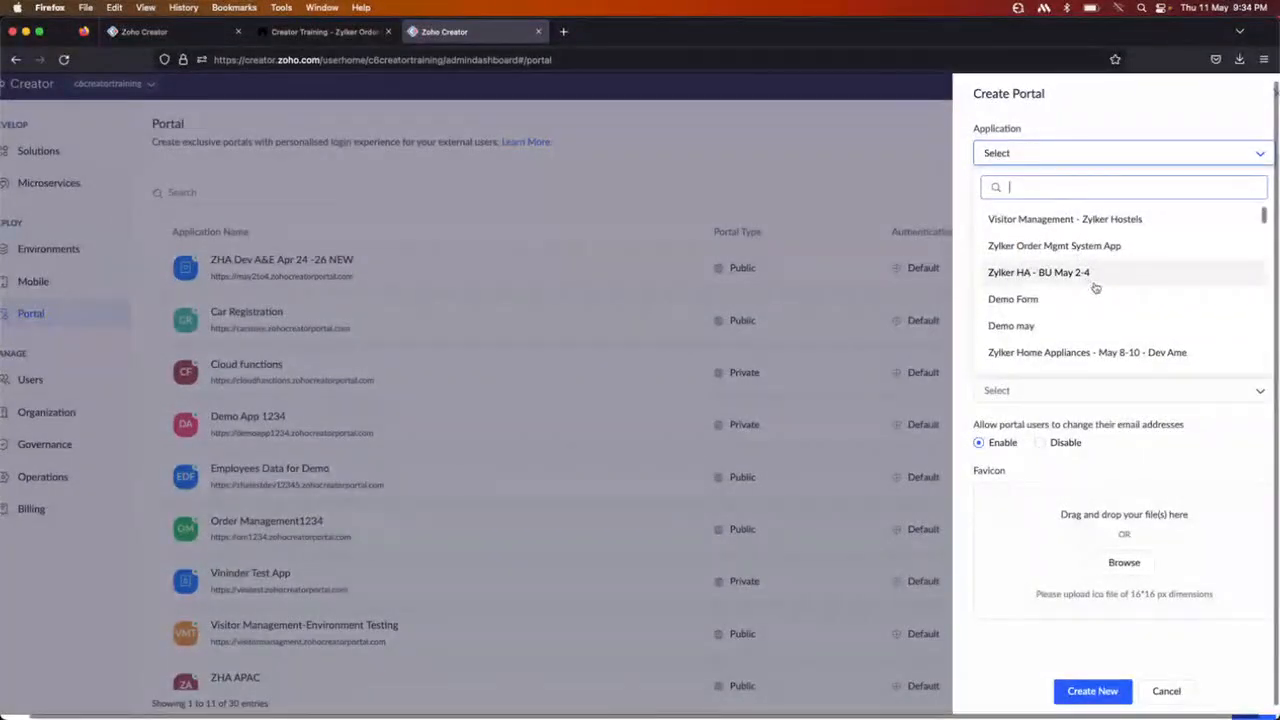
click(1037, 248)
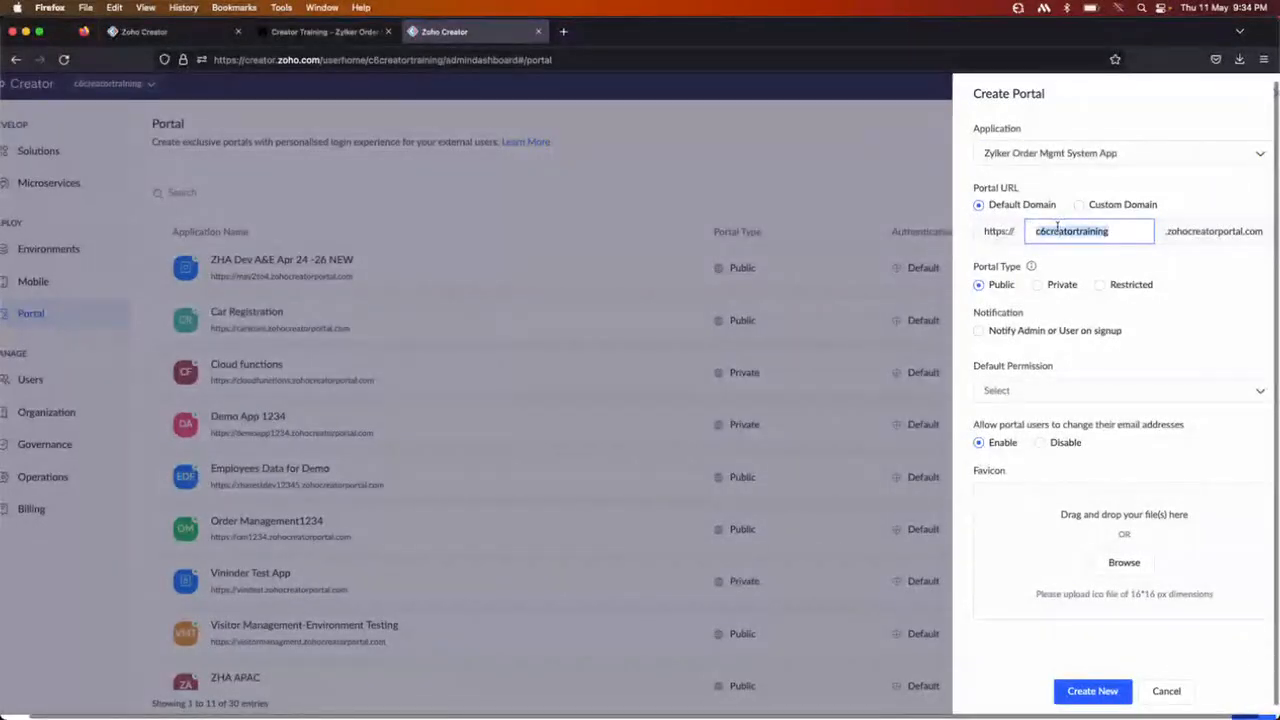
text(z)
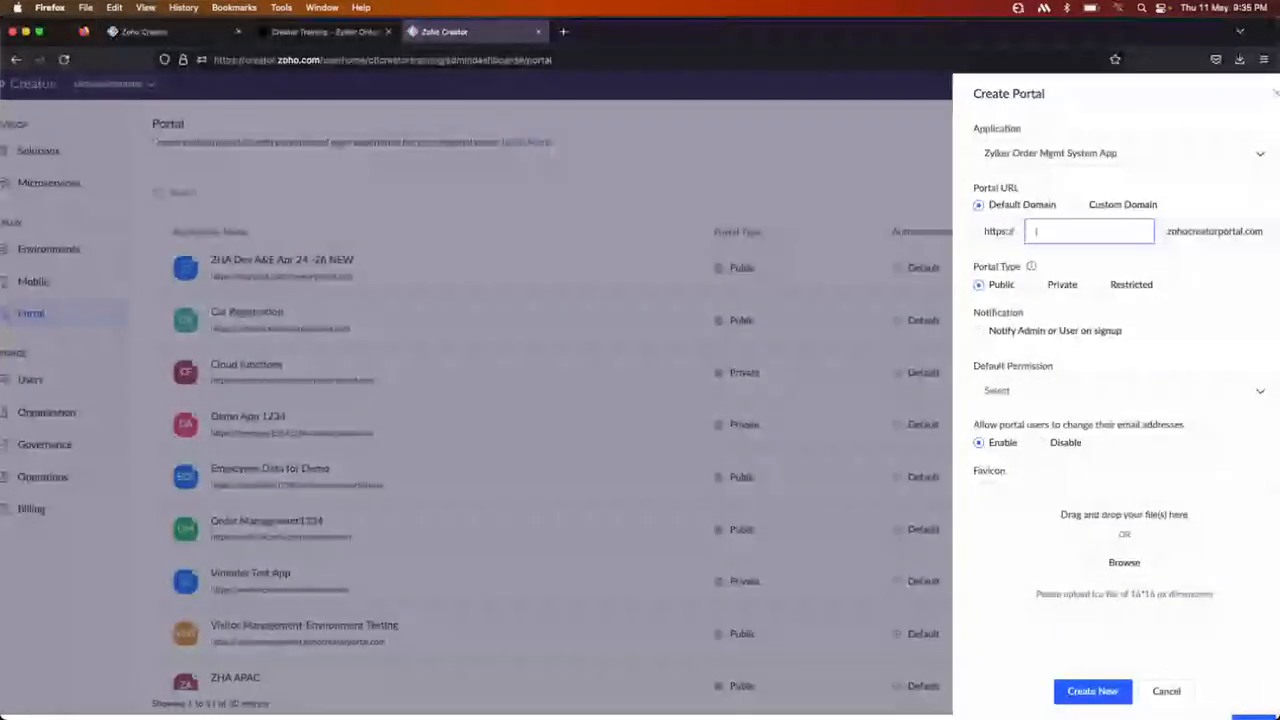
text(mot)
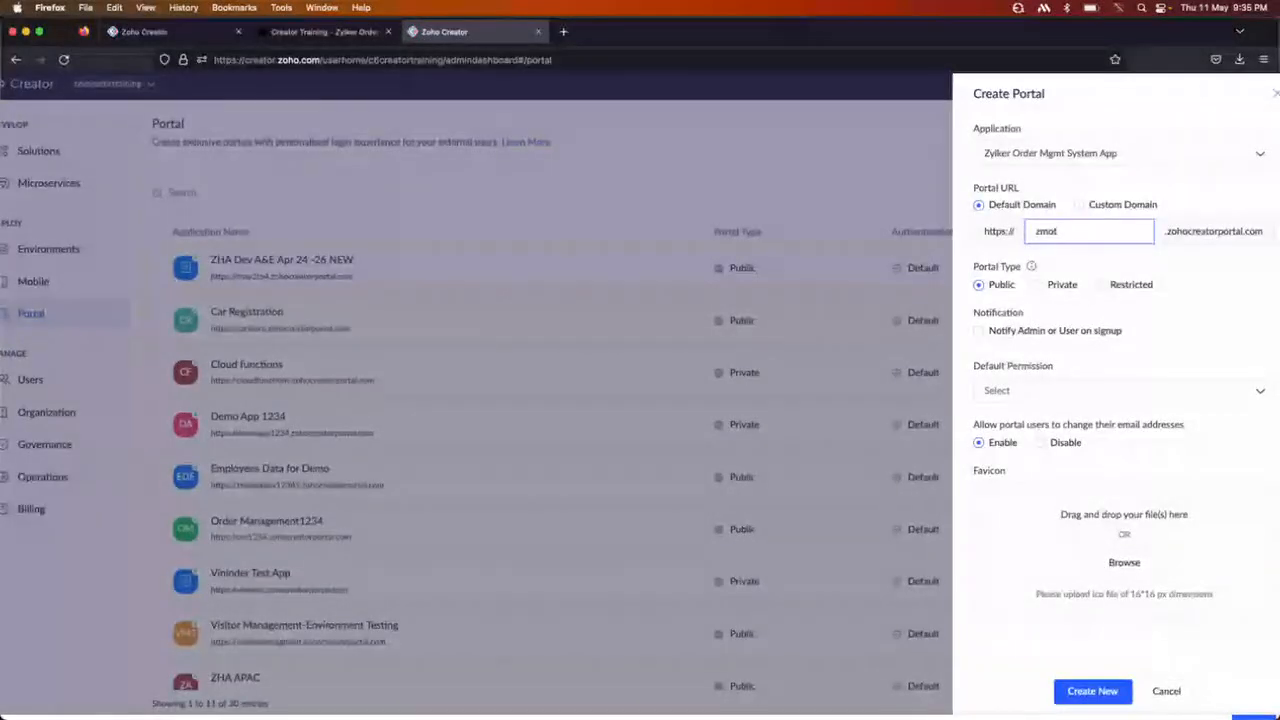
text(123)
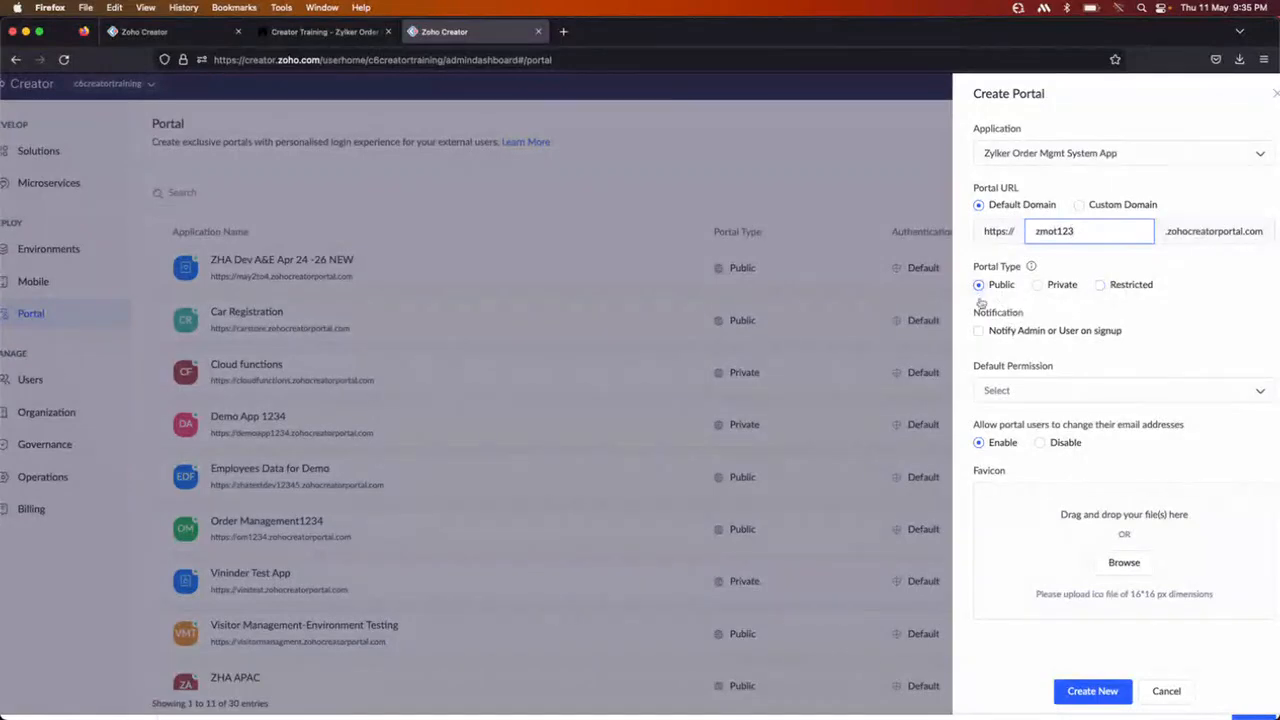
Step: Set the portal's default permission to Customer and try to create the portal
click(1030, 390)
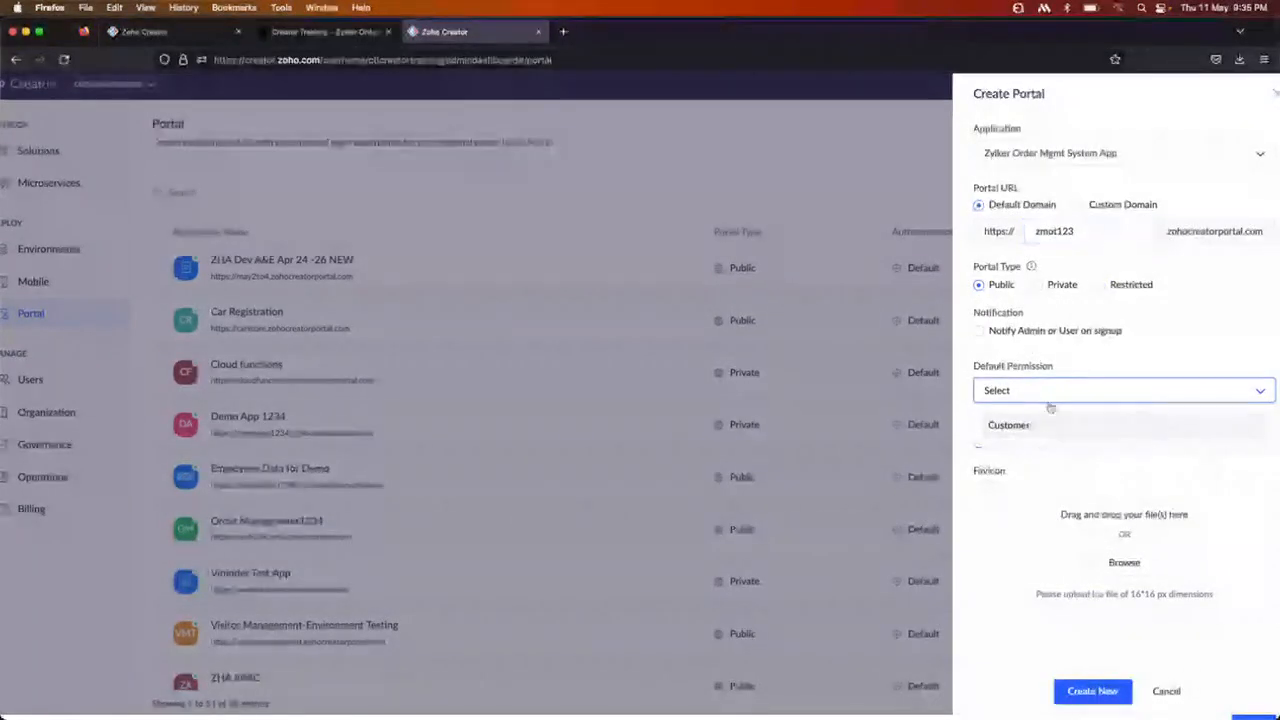
click(1046, 426)
scroll(1149, 436, down, 1)
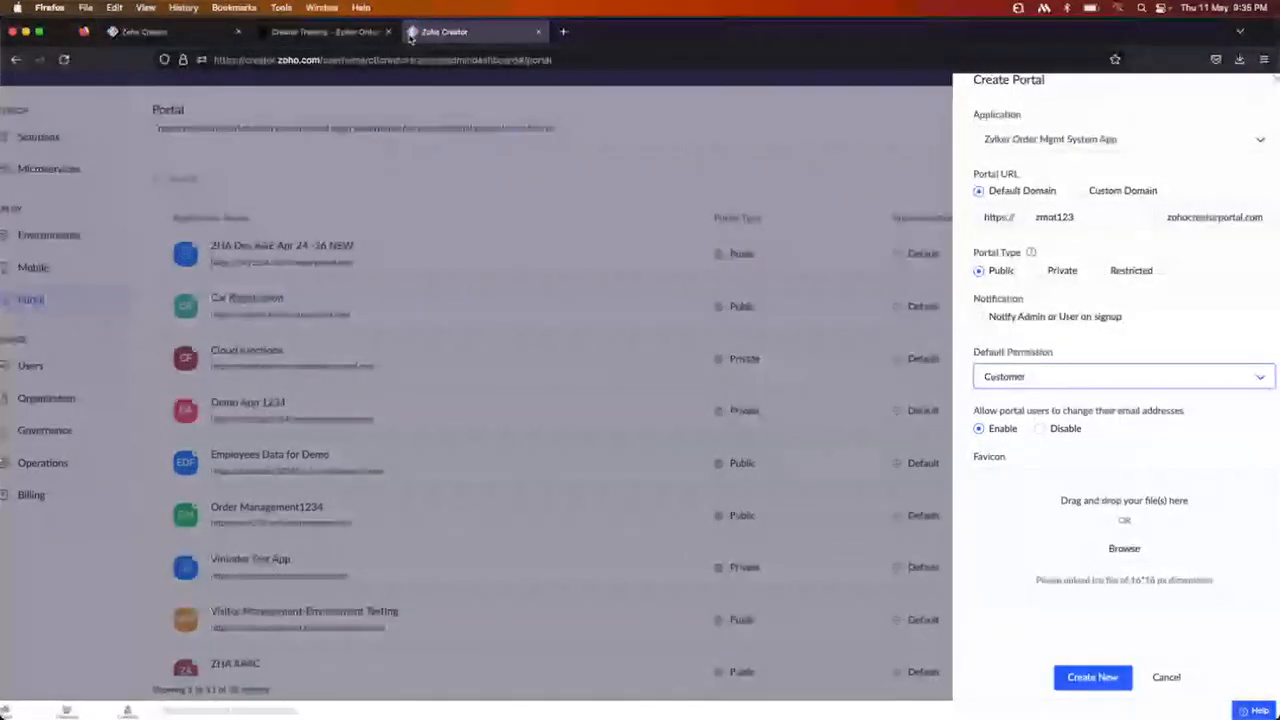
click(1100, 678)
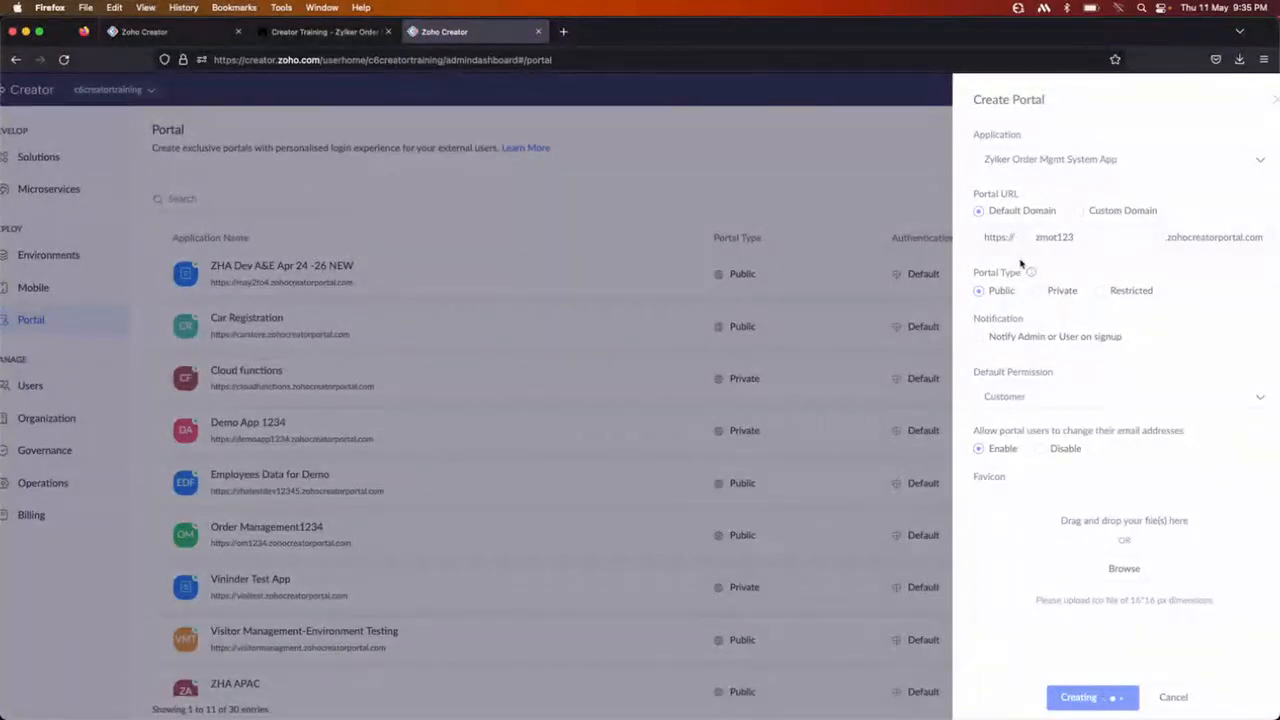
Step: Reload the portal list and search it for Zylker
click(66, 60)
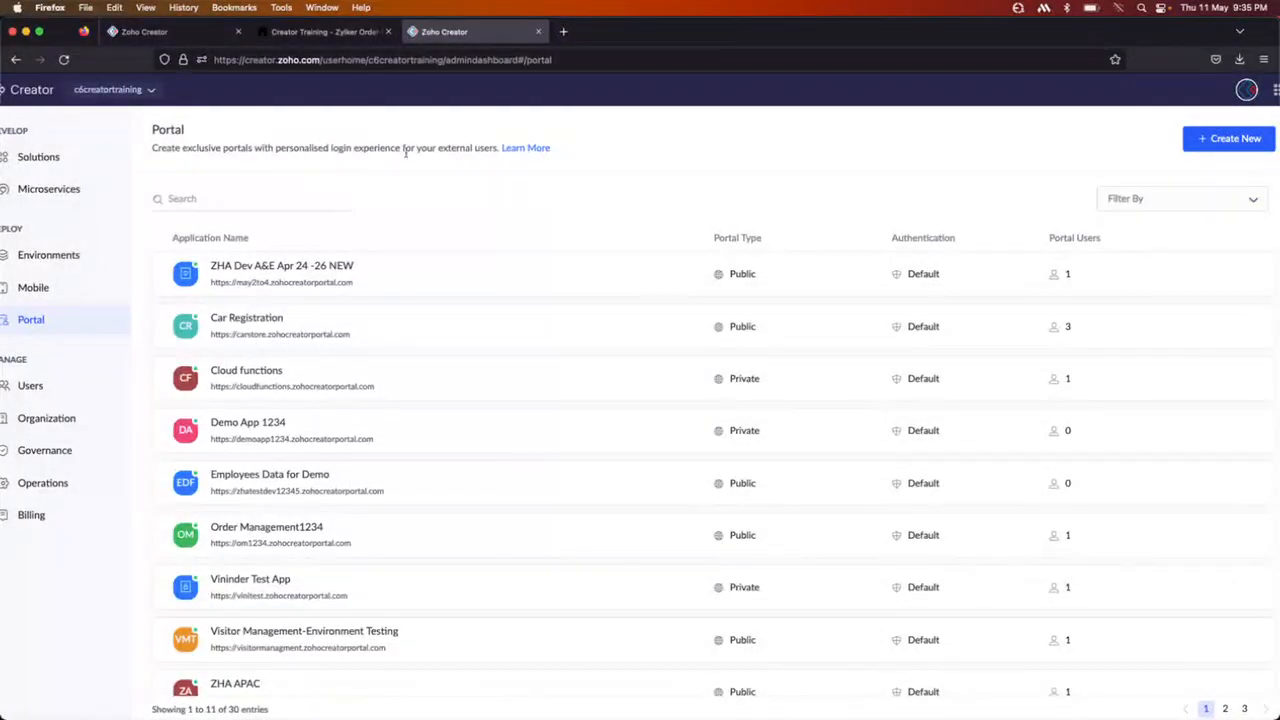
click(325, 195)
text(Zylker)
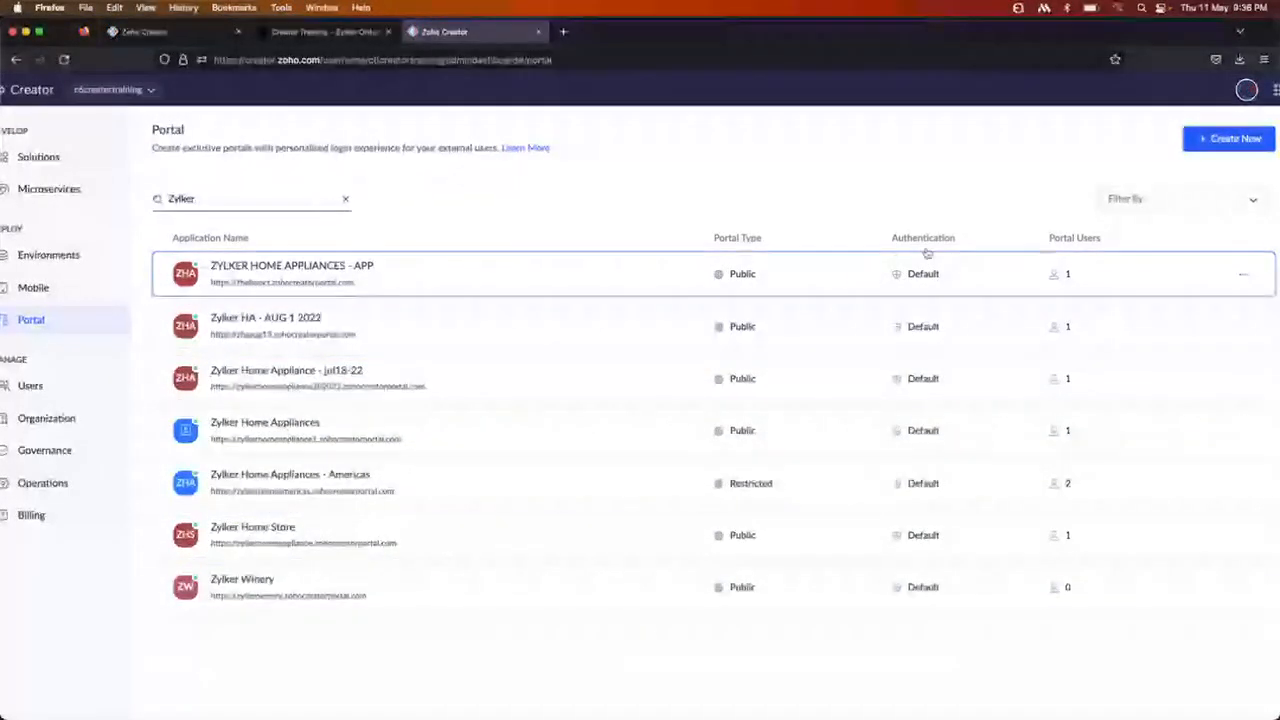
Step: Start a new portal, accepting the terms of use, for Zylker Order Mgmt System App with the URL prefix ZMOt123
click(1234, 138)
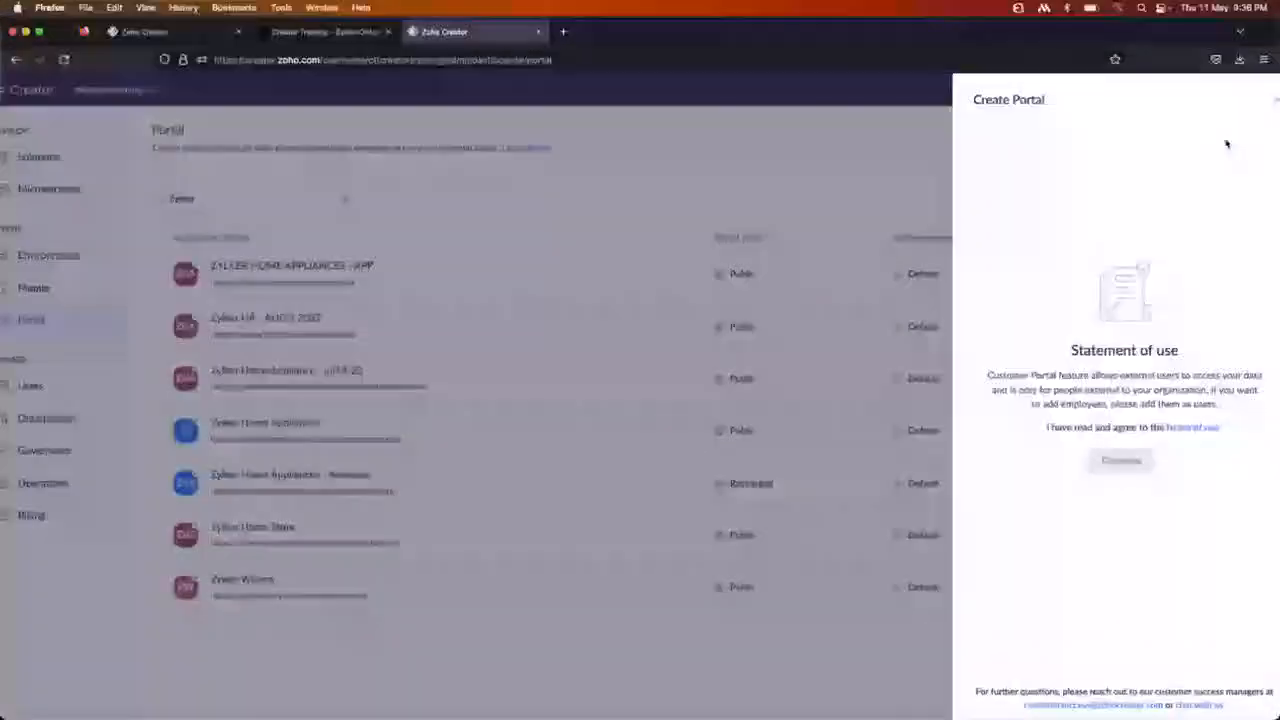
click(1079, 431)
click(1121, 460)
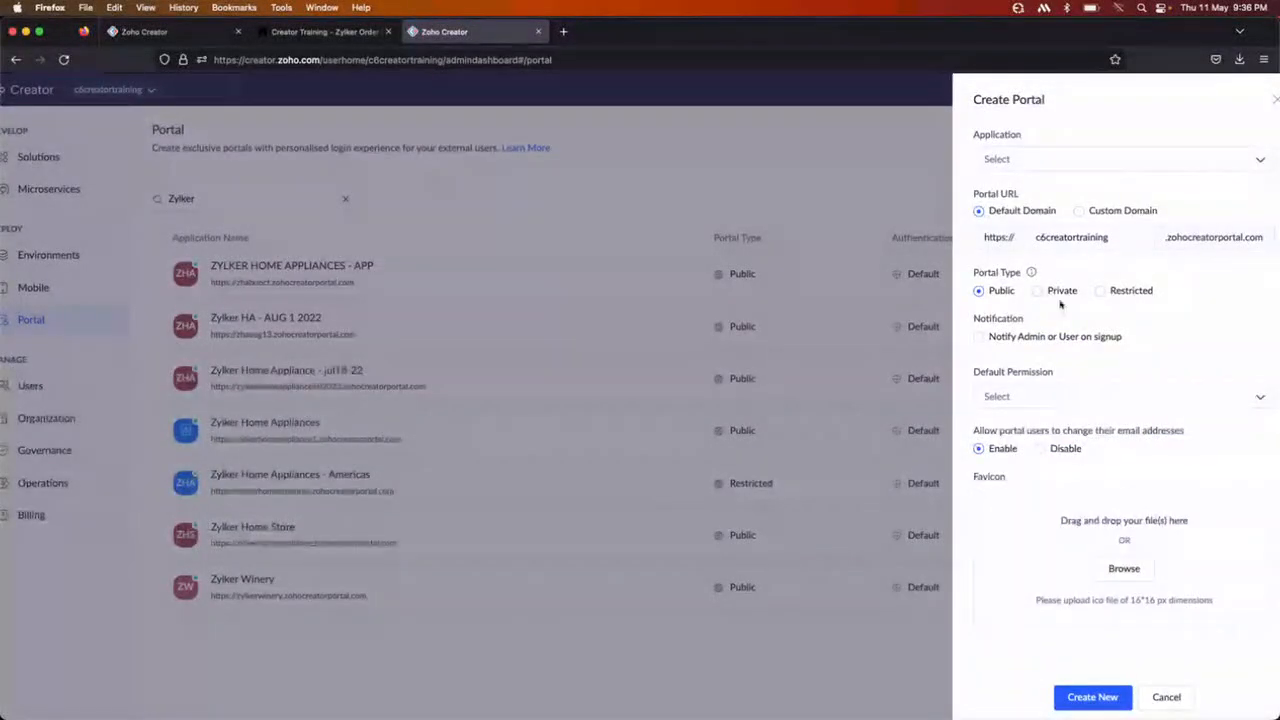
click(1008, 161)
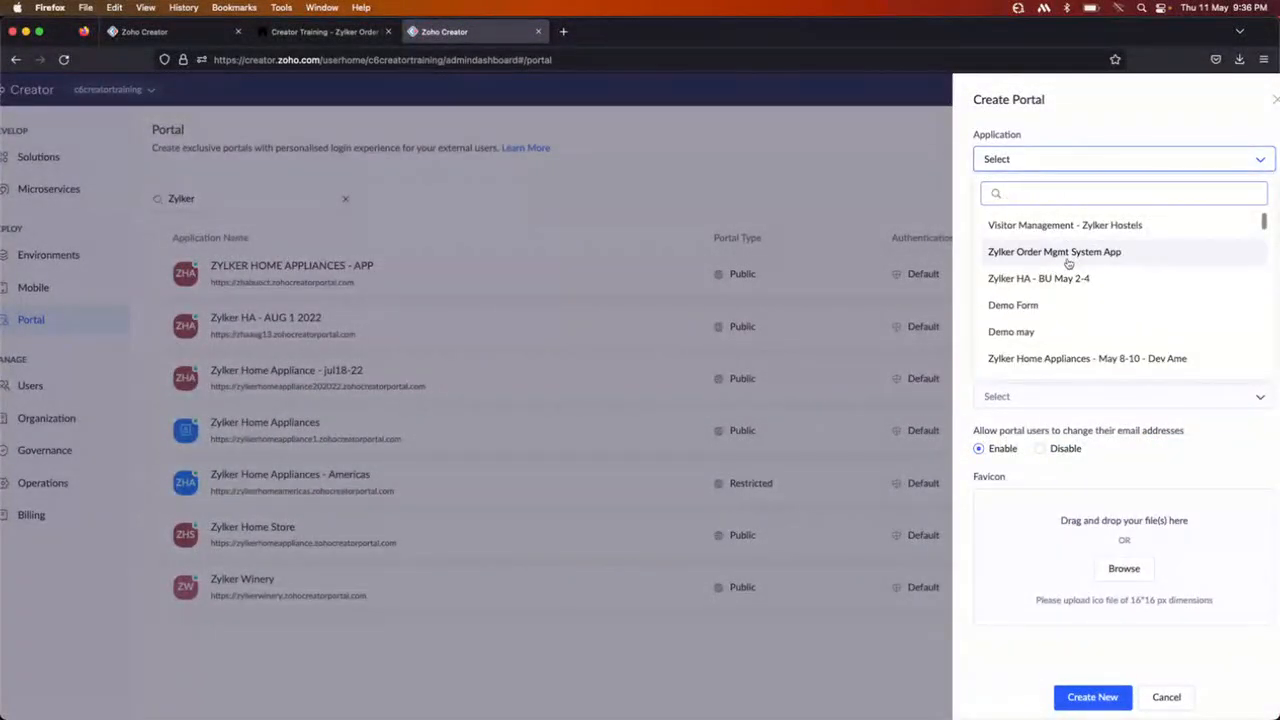
click(1069, 254)
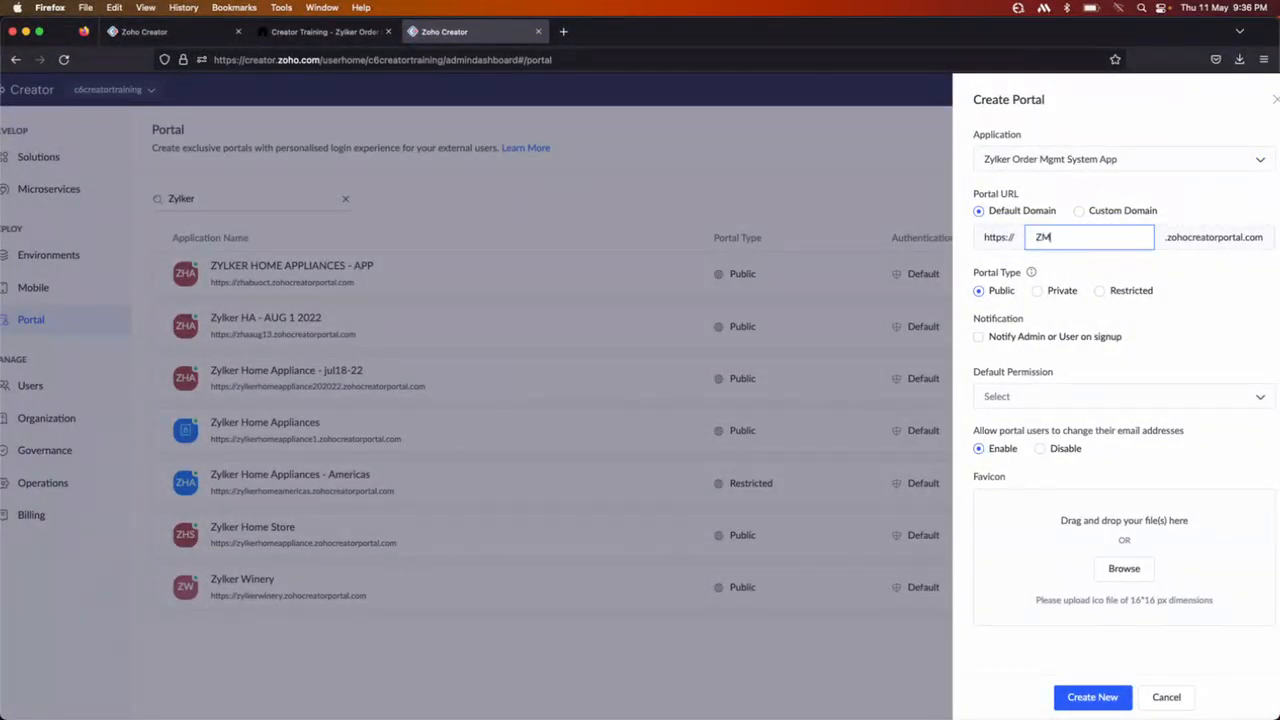
text(ZMOt123)
Step: Assign Customer as the default permission and create the Zylker Order Mgmt System App portal
click(1078, 396)
click(1049, 432)
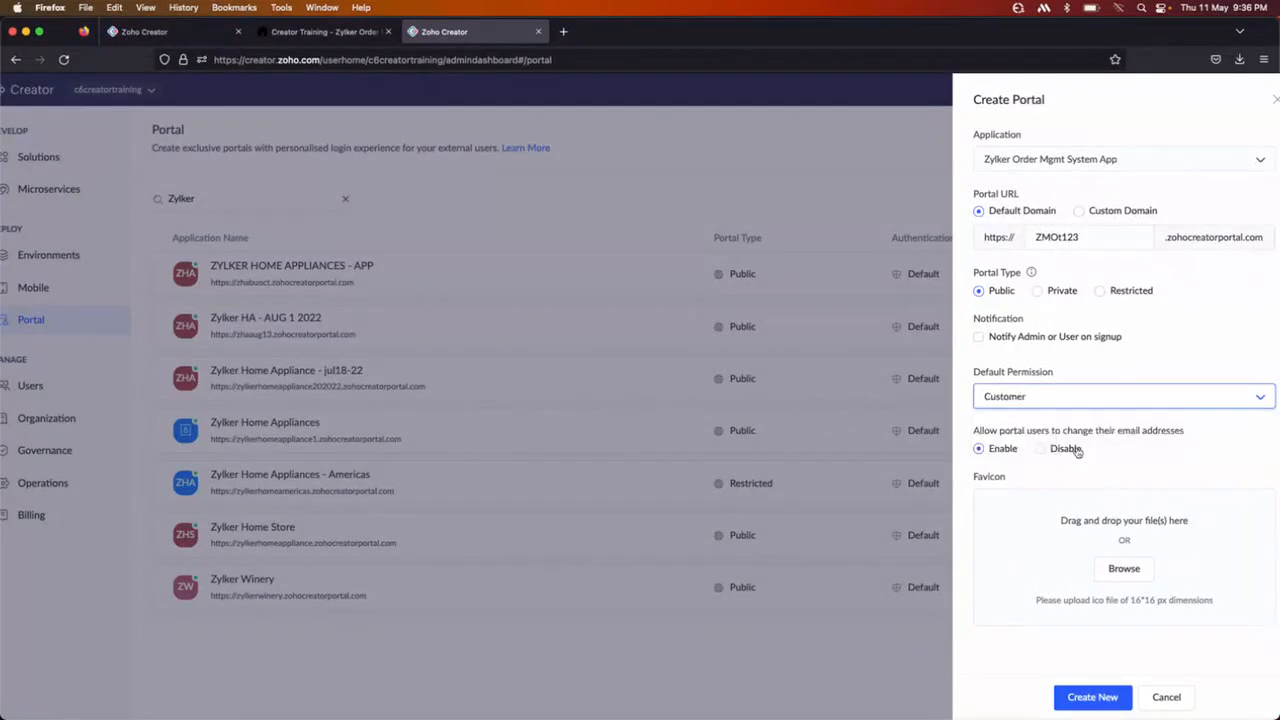
click(1098, 698)
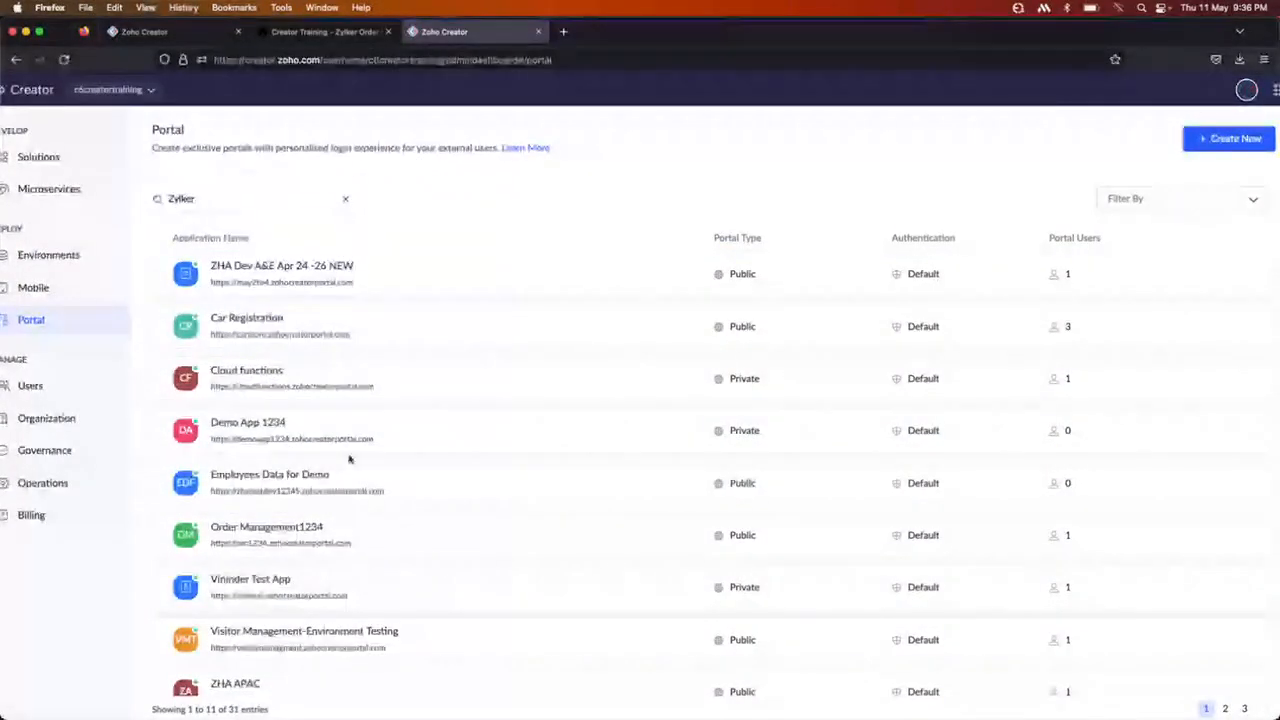
Step: Reload the portal list, search for Zylker and open the Zylker Order Mgmt System App portal
scroll(349, 457, down, 3)
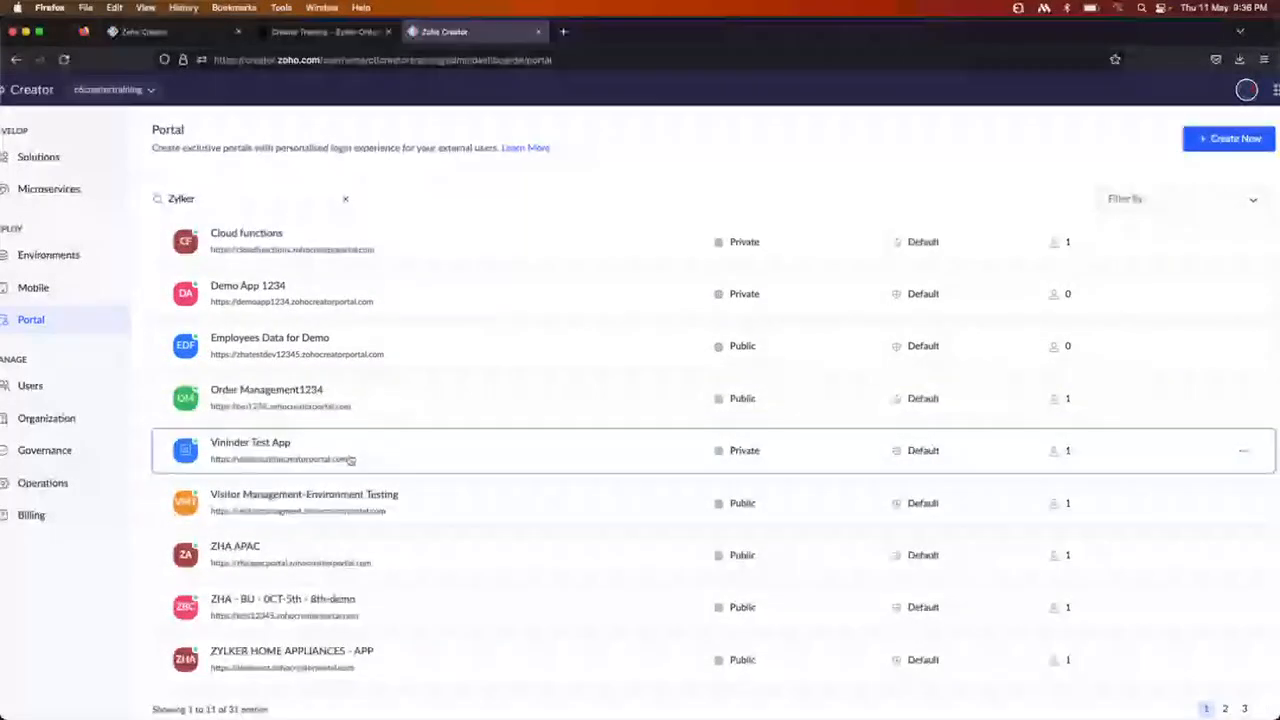
scroll(349, 457, up, 3)
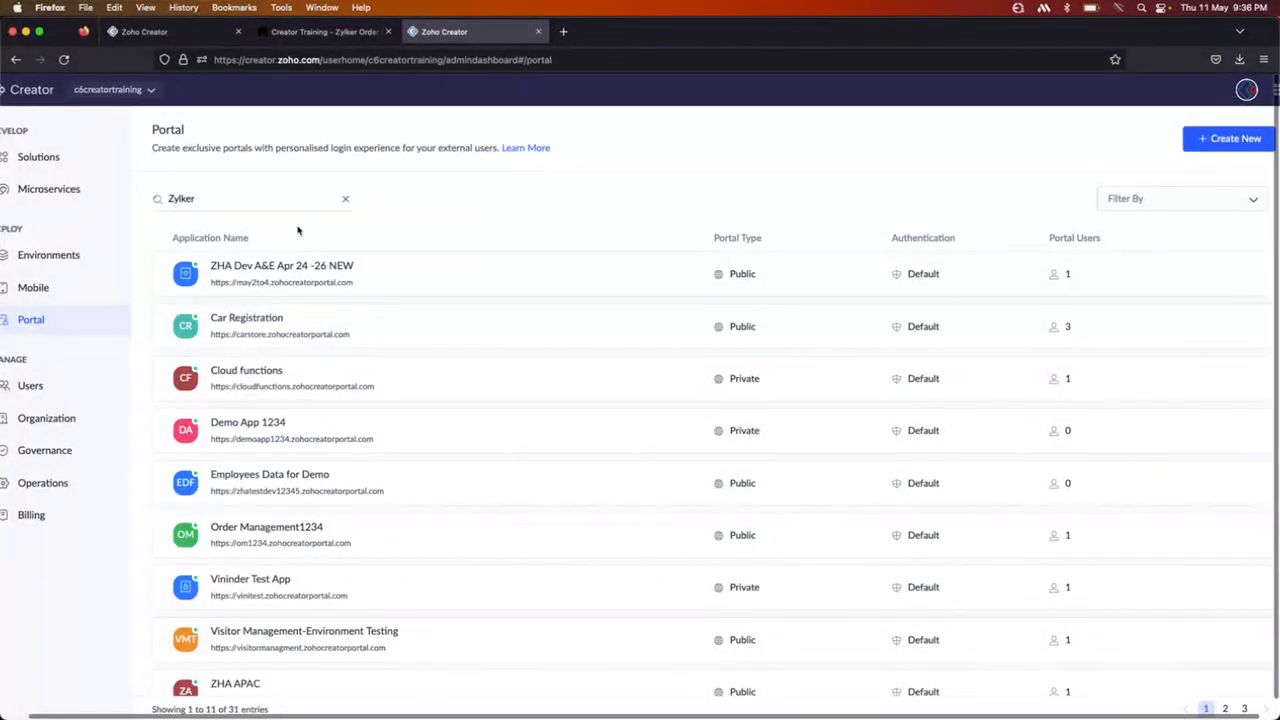
scroll(345, 450, down, 3)
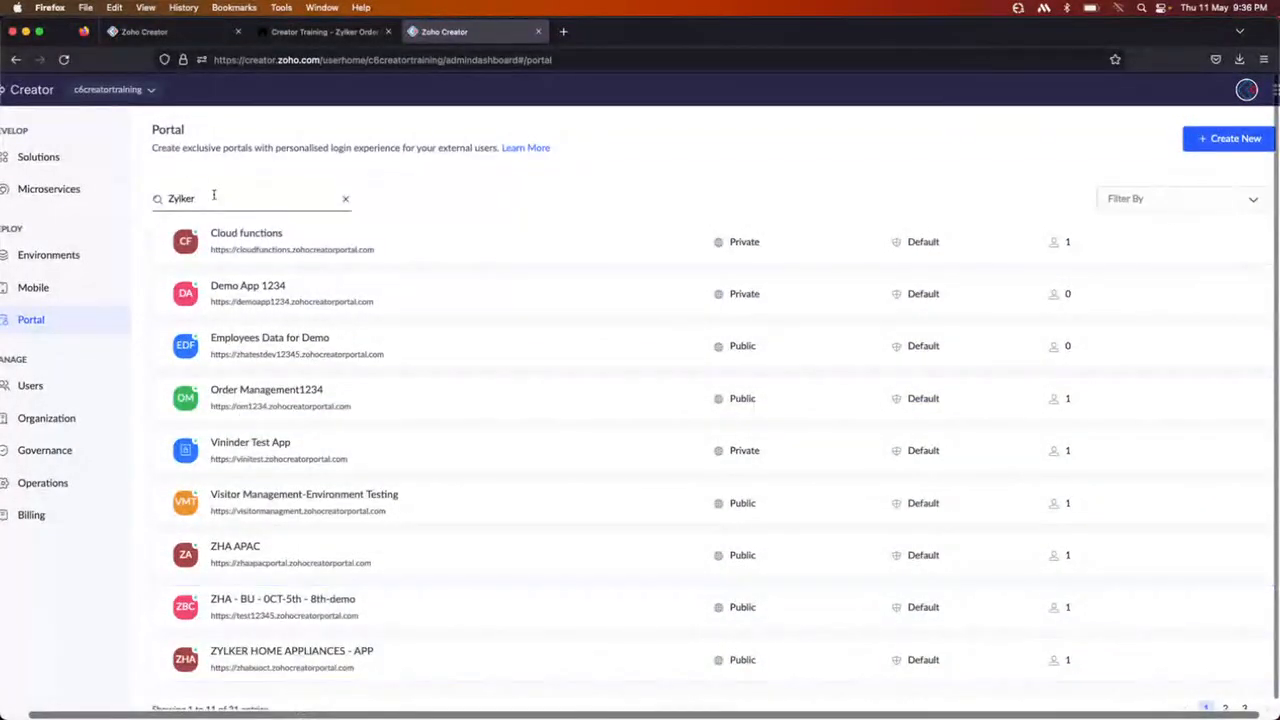
click(62, 61)
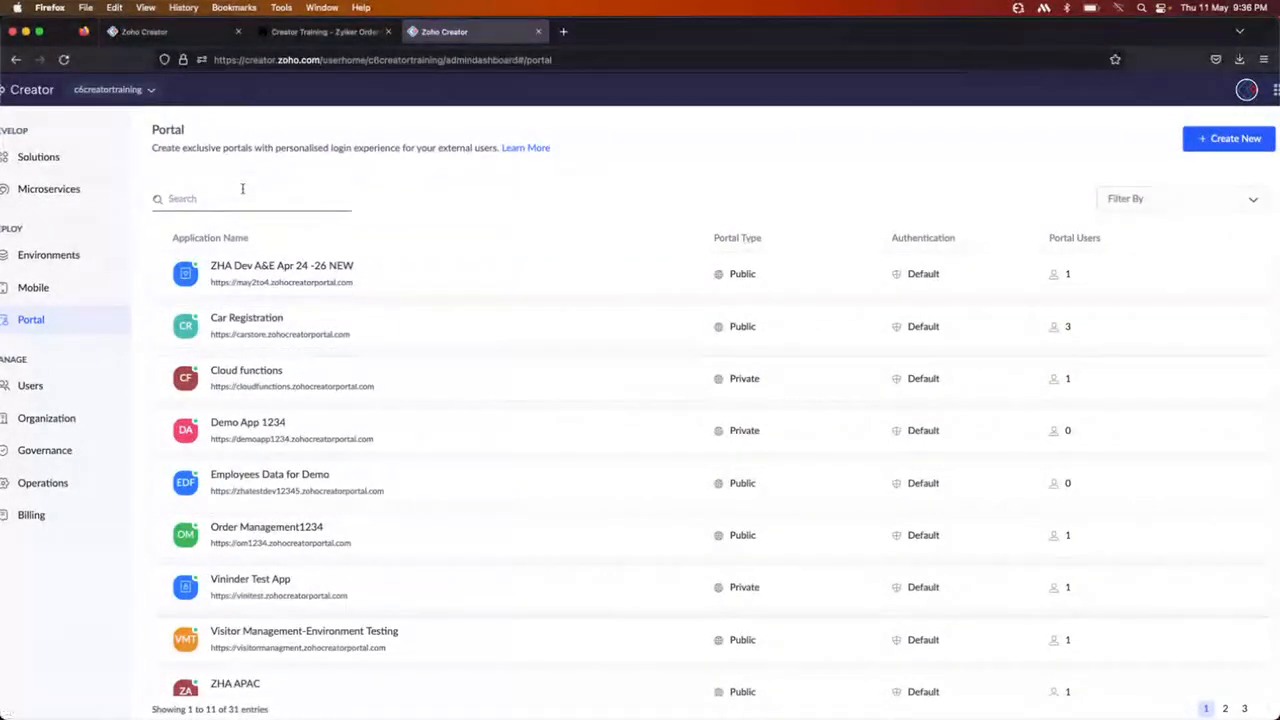
text(Zylker)
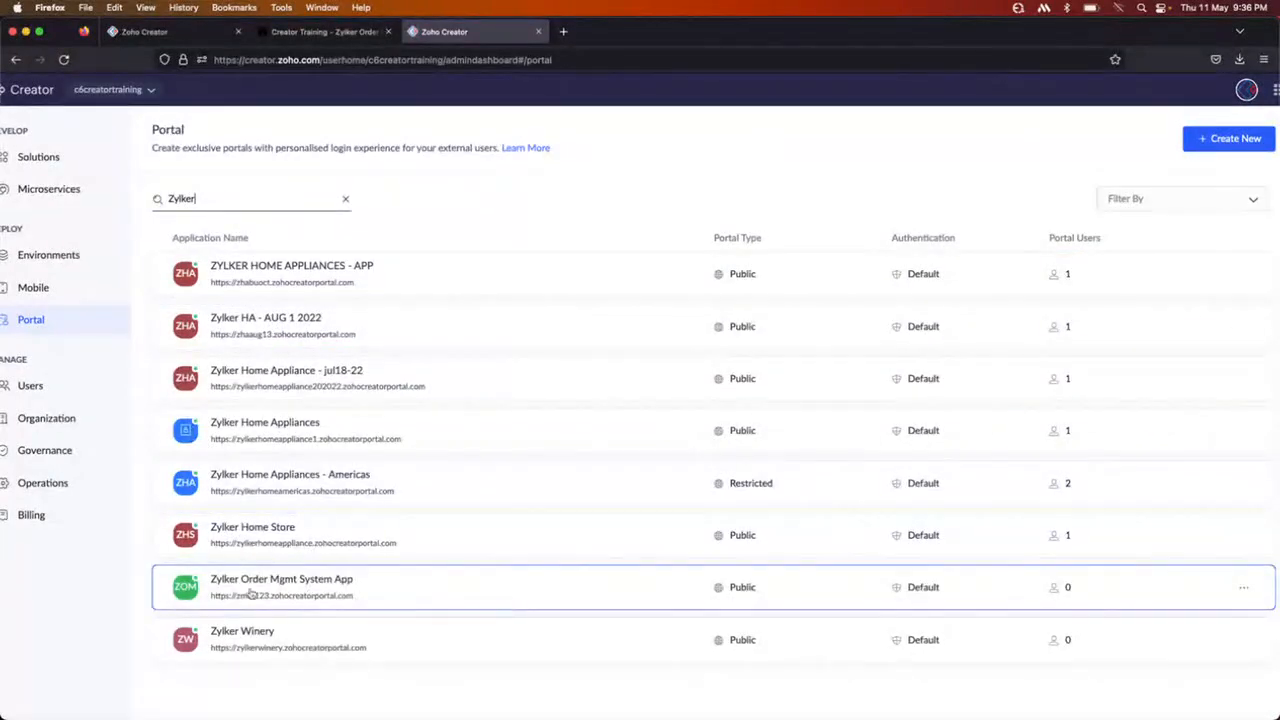
click(309, 588)
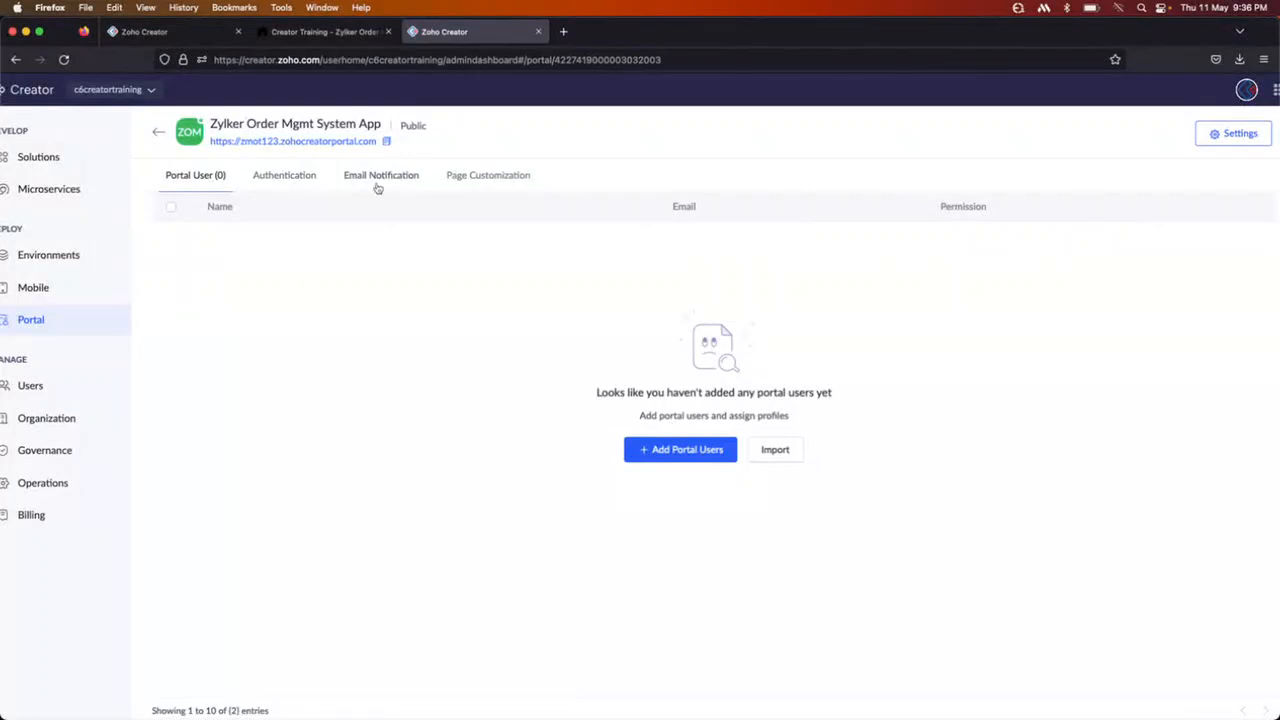
Step: Review the portal's page customization and email notification options, opening the Reset Password template for viewing
click(470, 176)
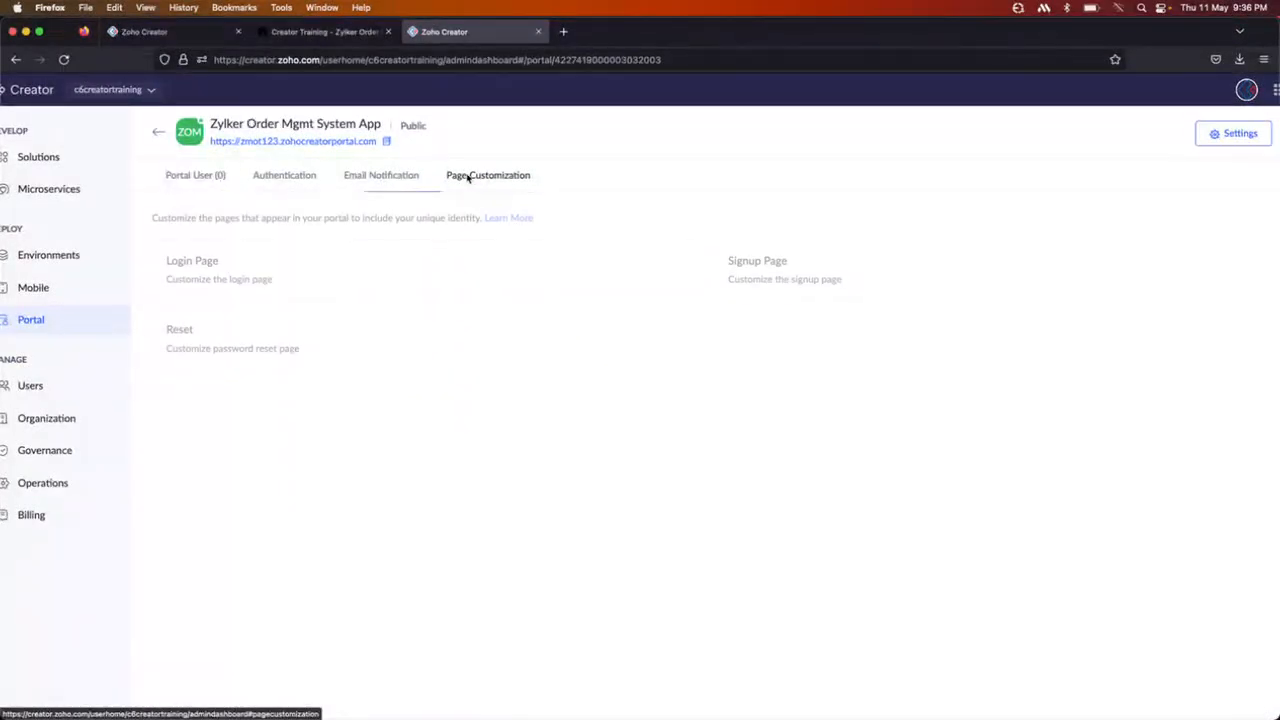
click(380, 176)
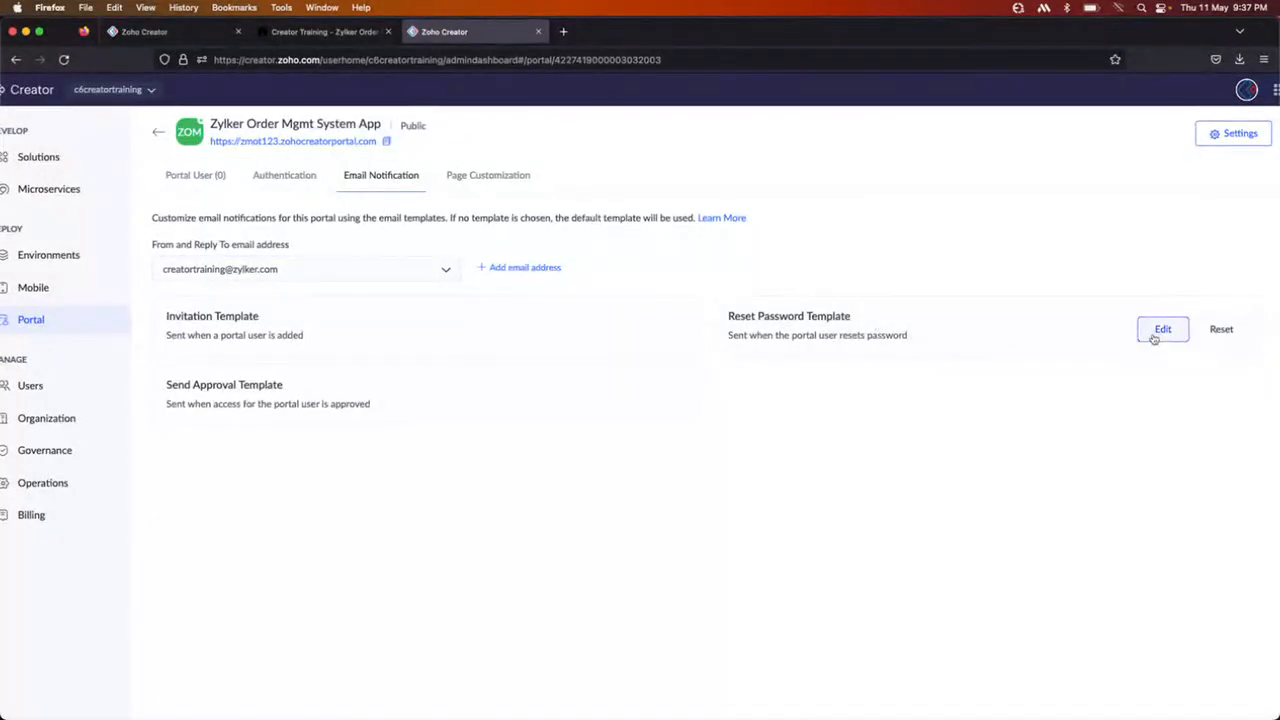
click(1155, 336)
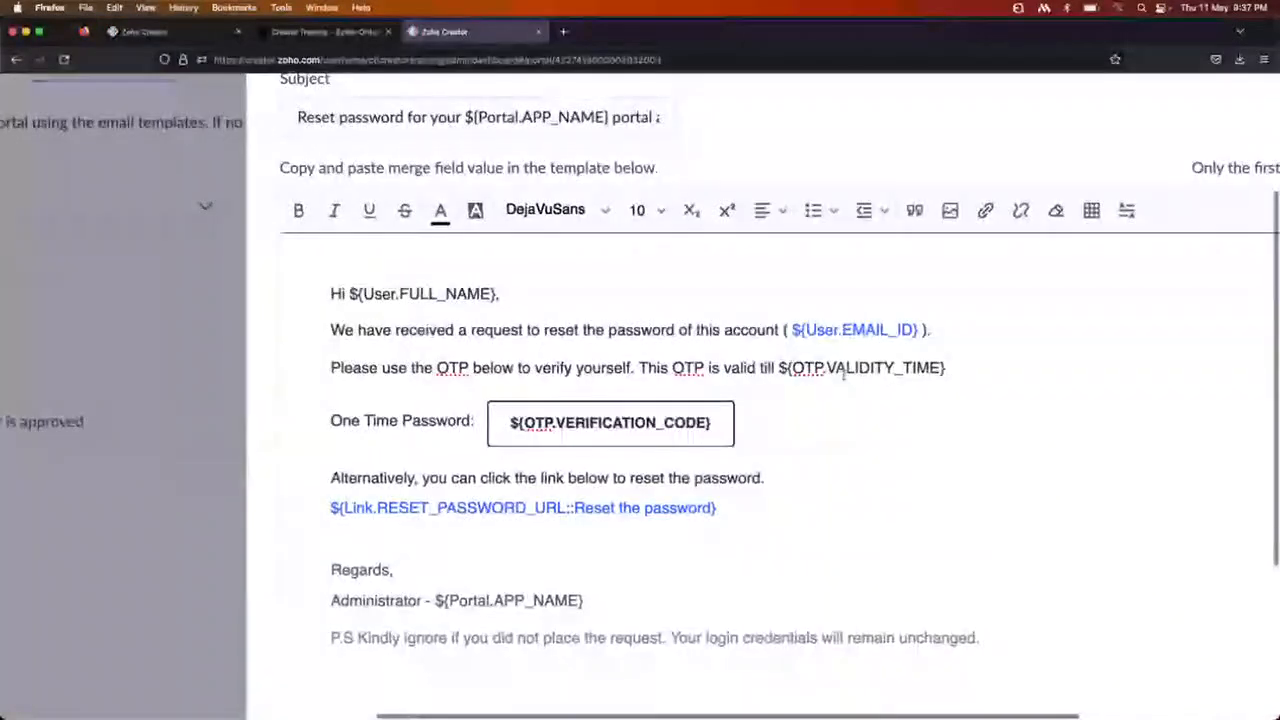
scroll(845, 372, right, 3)
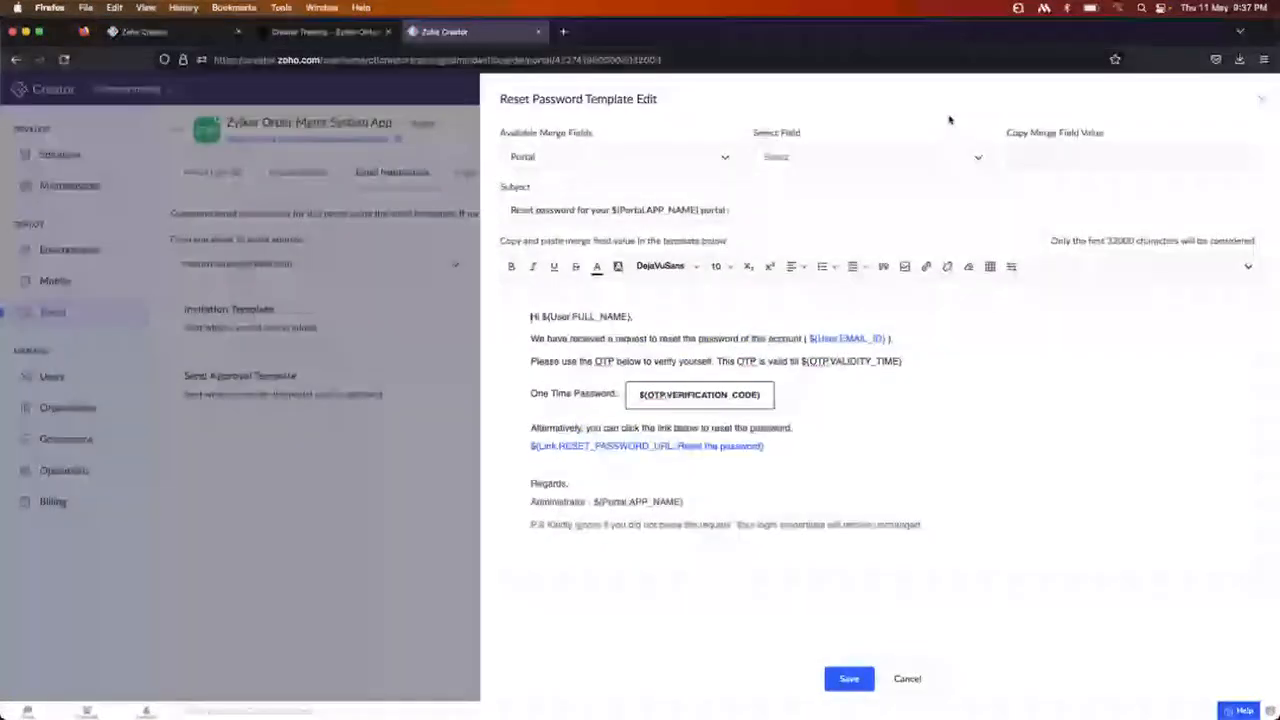
Step: Close the Reset Password template editor without saving changes
click(1264, 100)
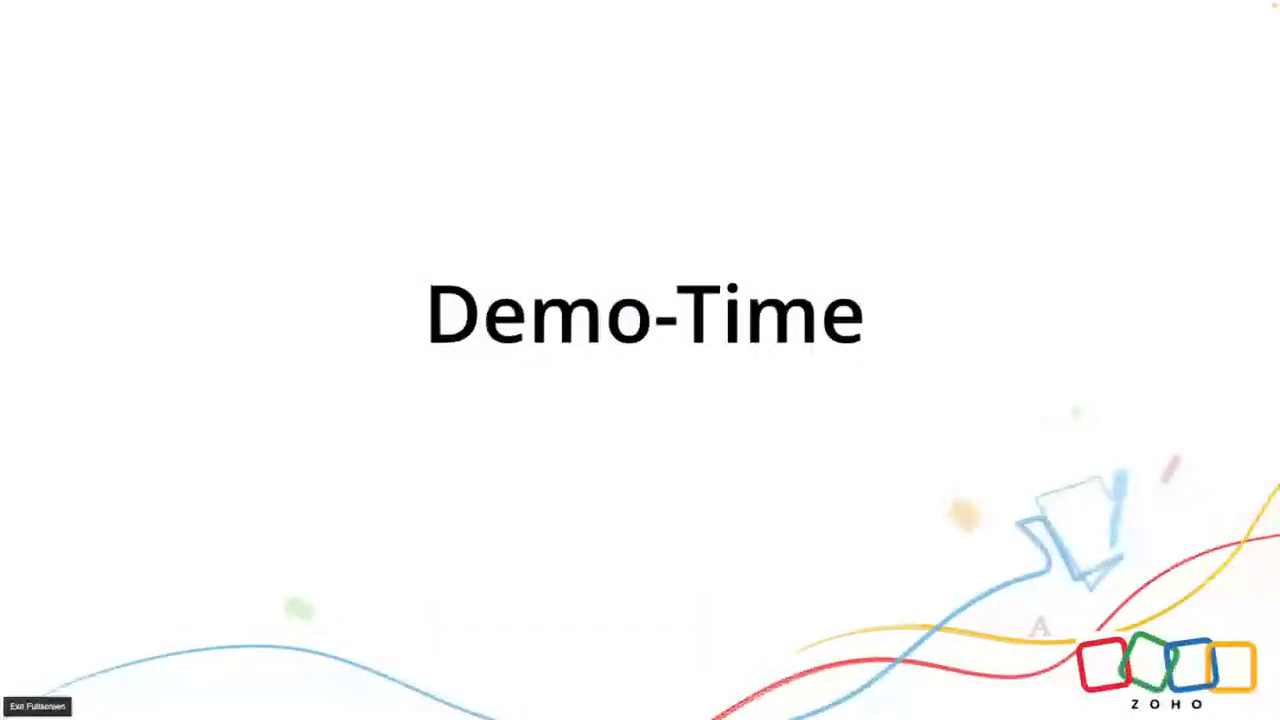
key(Right)
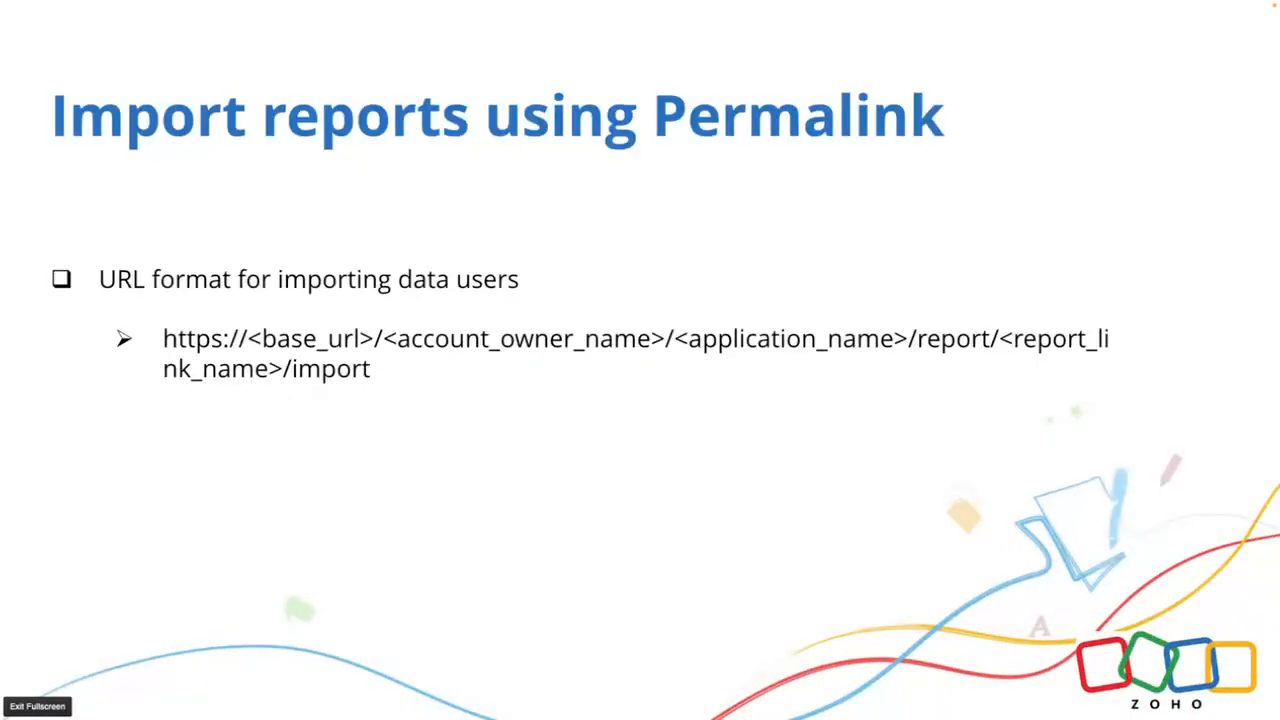
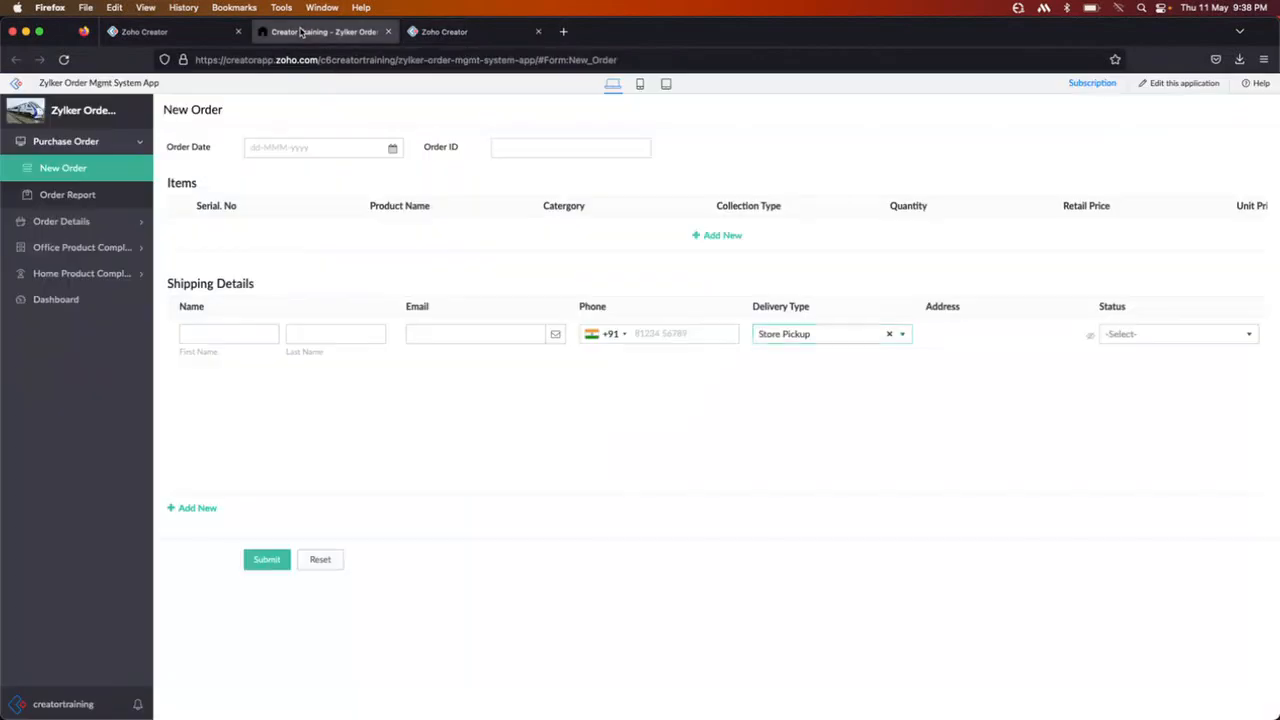
Step: Examine the Office Product Complain form's fields and its Product Type and Complain choices in the live app, then view its report
click(85, 250)
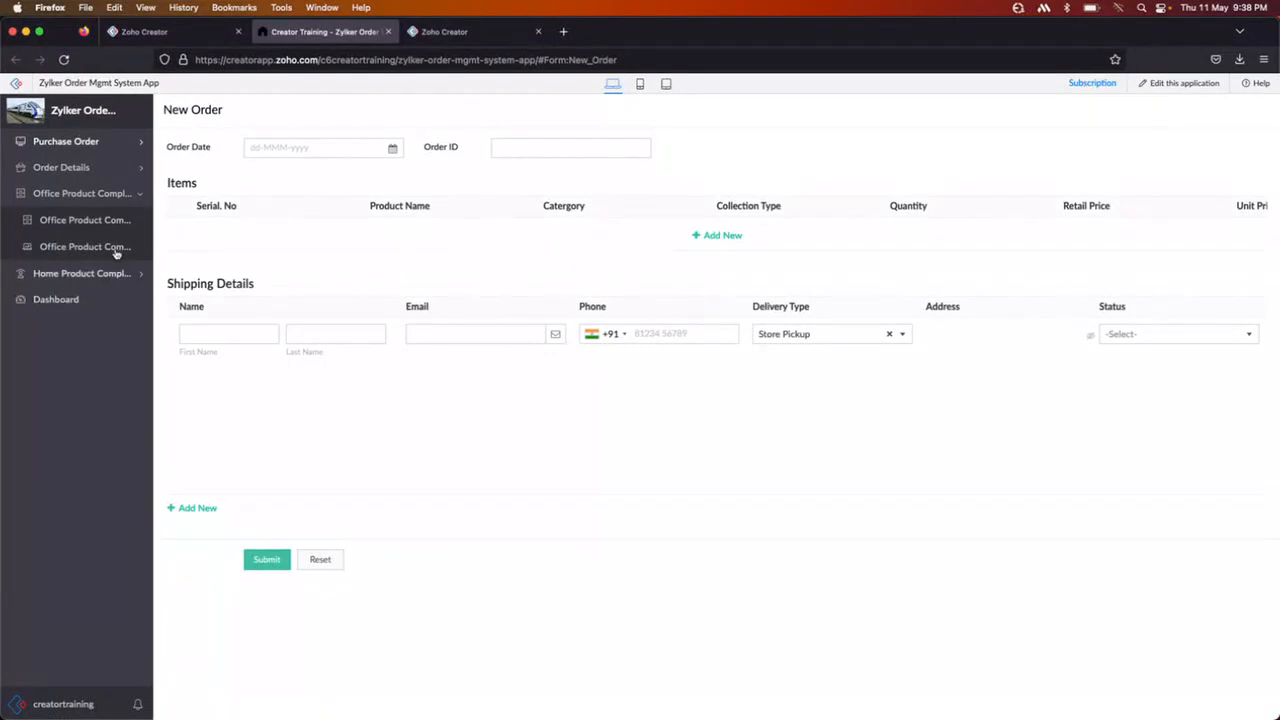
click(80, 221)
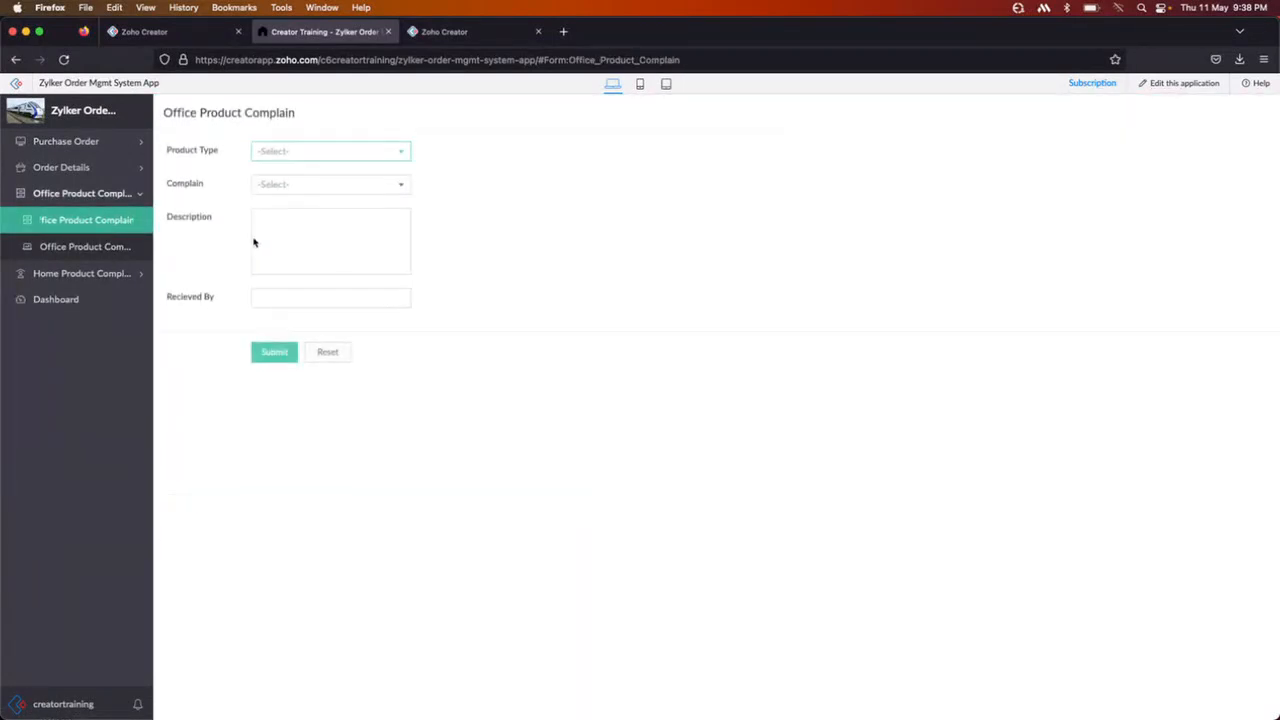
click(303, 150)
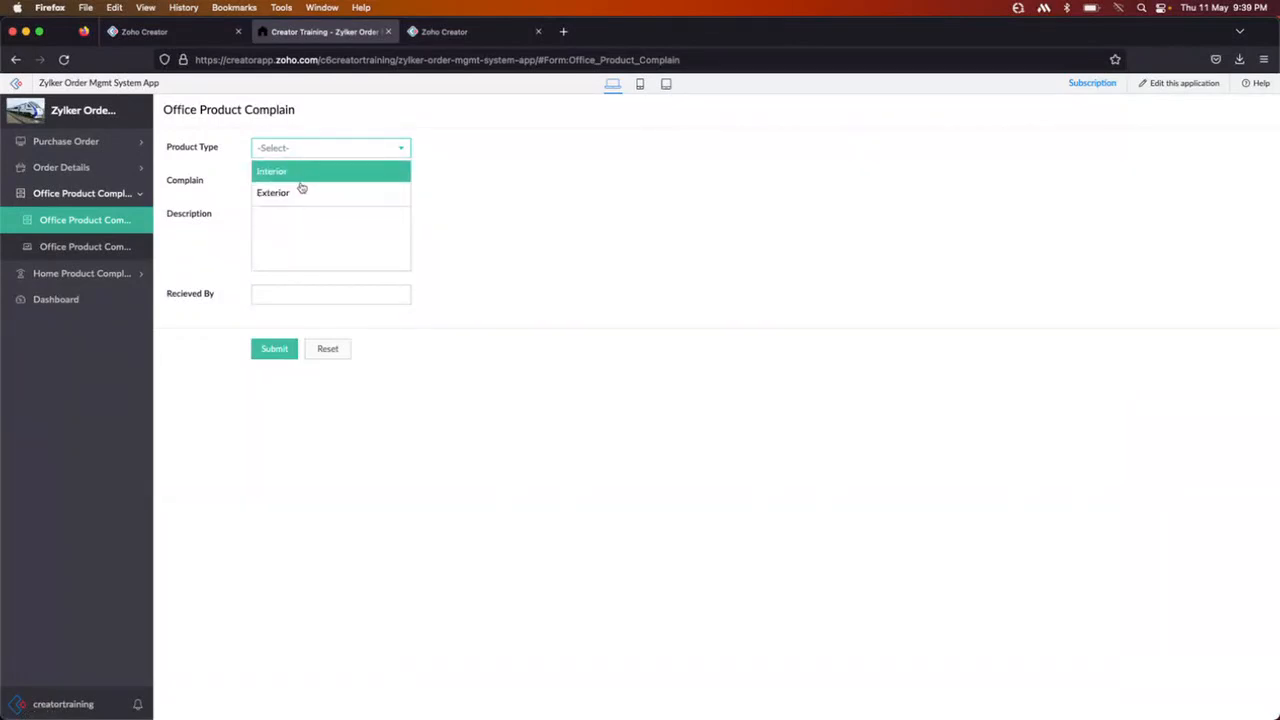
click(744, 248)
click(344, 186)
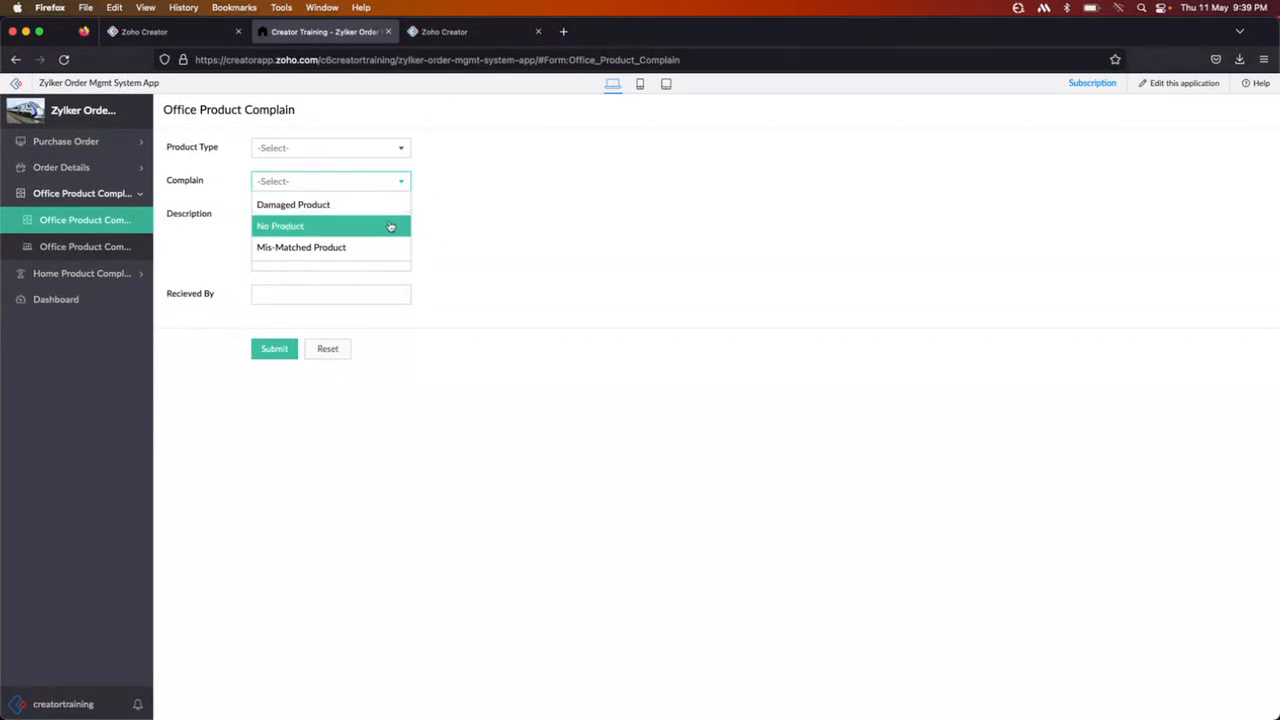
scroll(337, 230, up, 5)
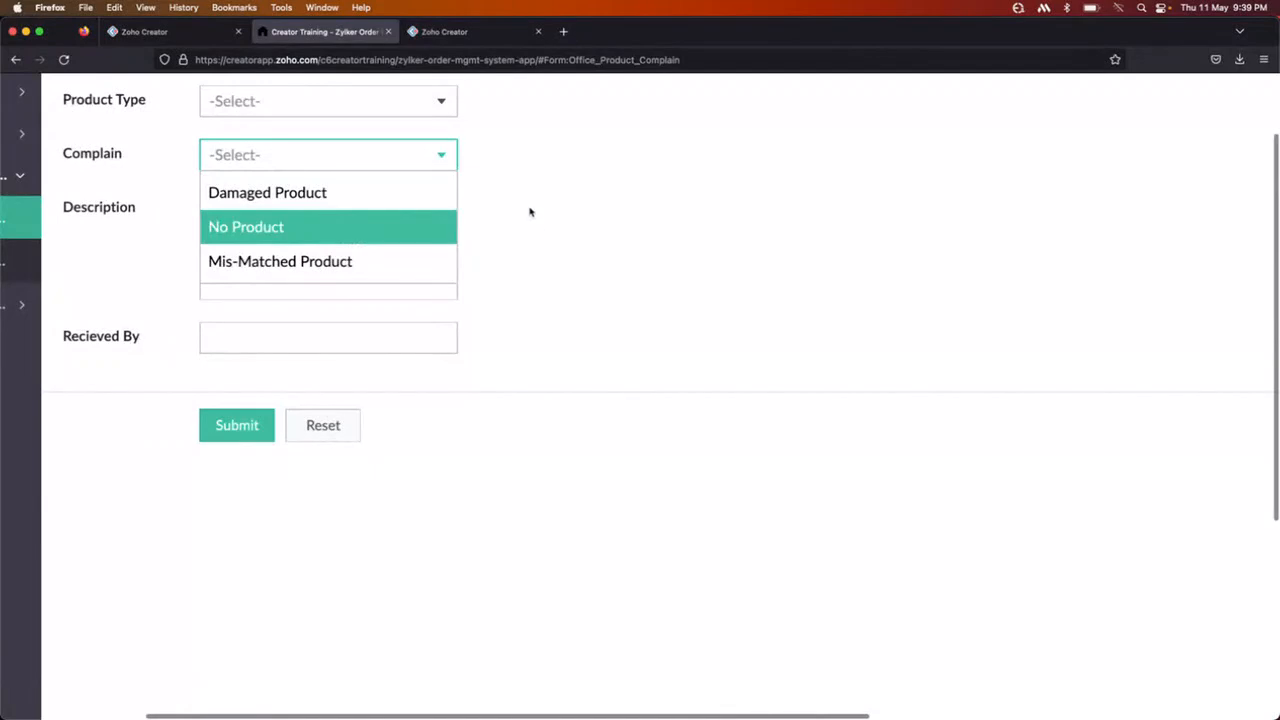
click(533, 216)
click(351, 229)
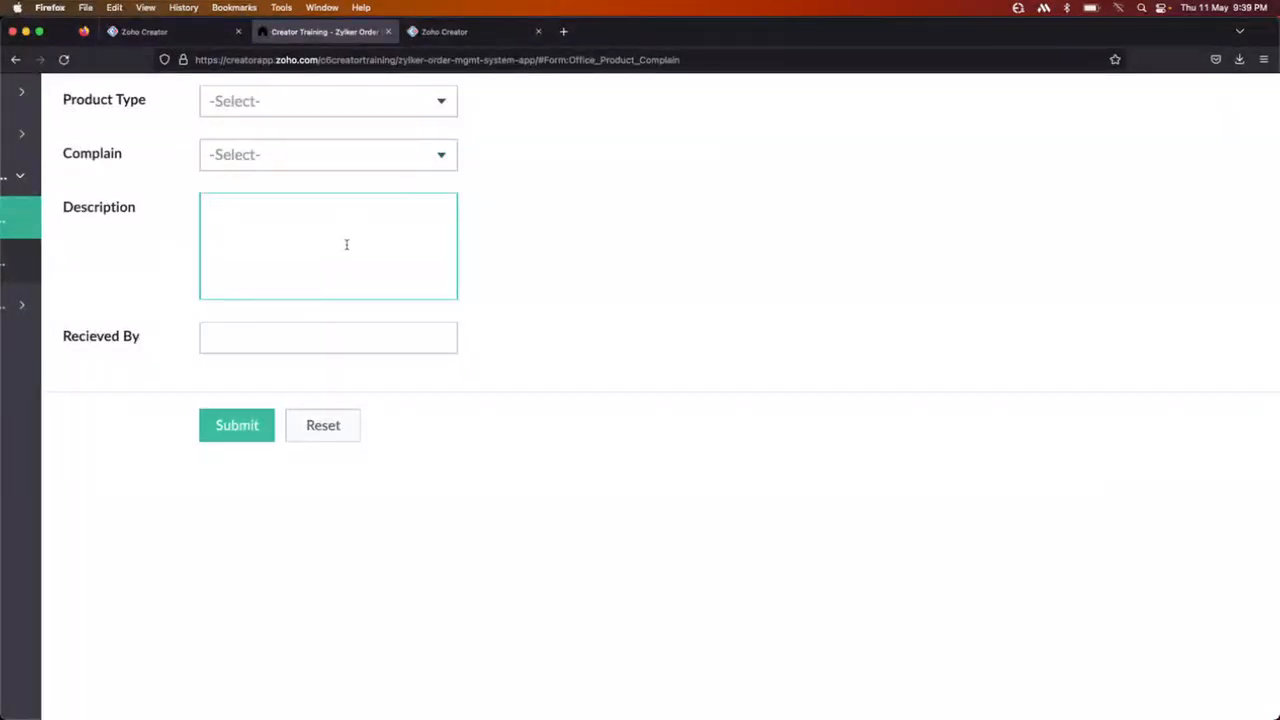
click(290, 344)
scroll(290, 344, down, 5)
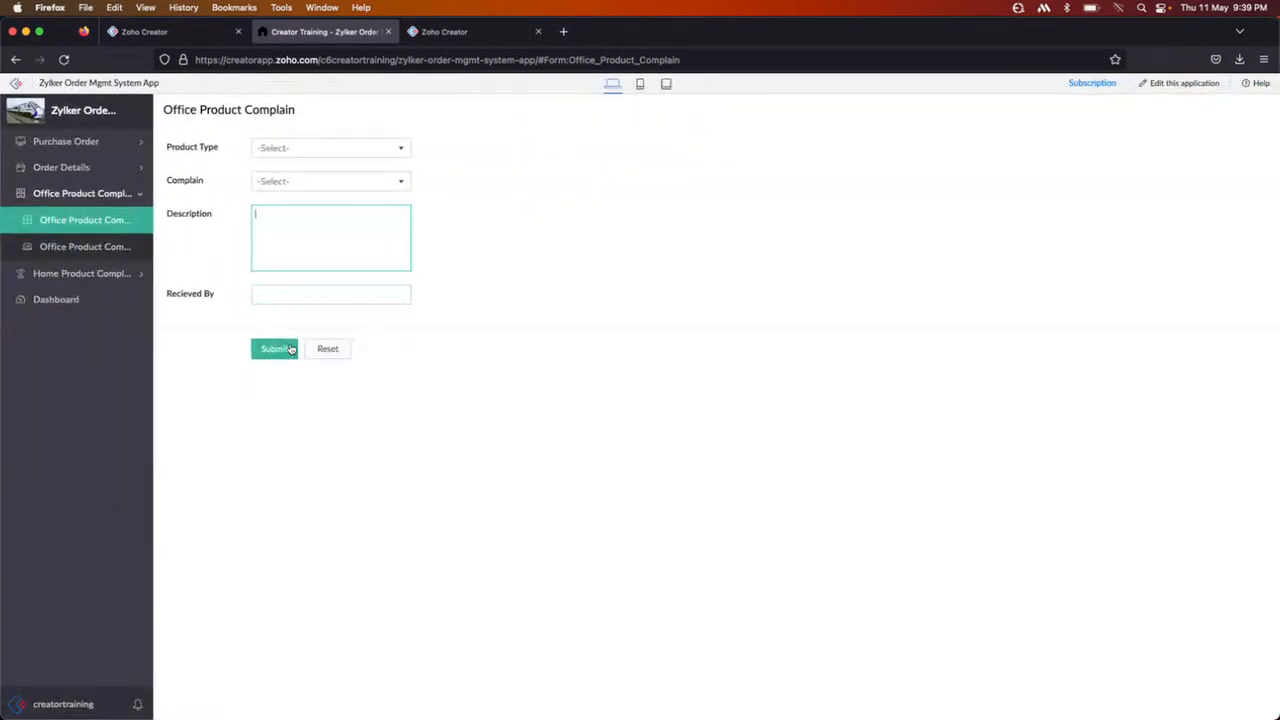
click(94, 250)
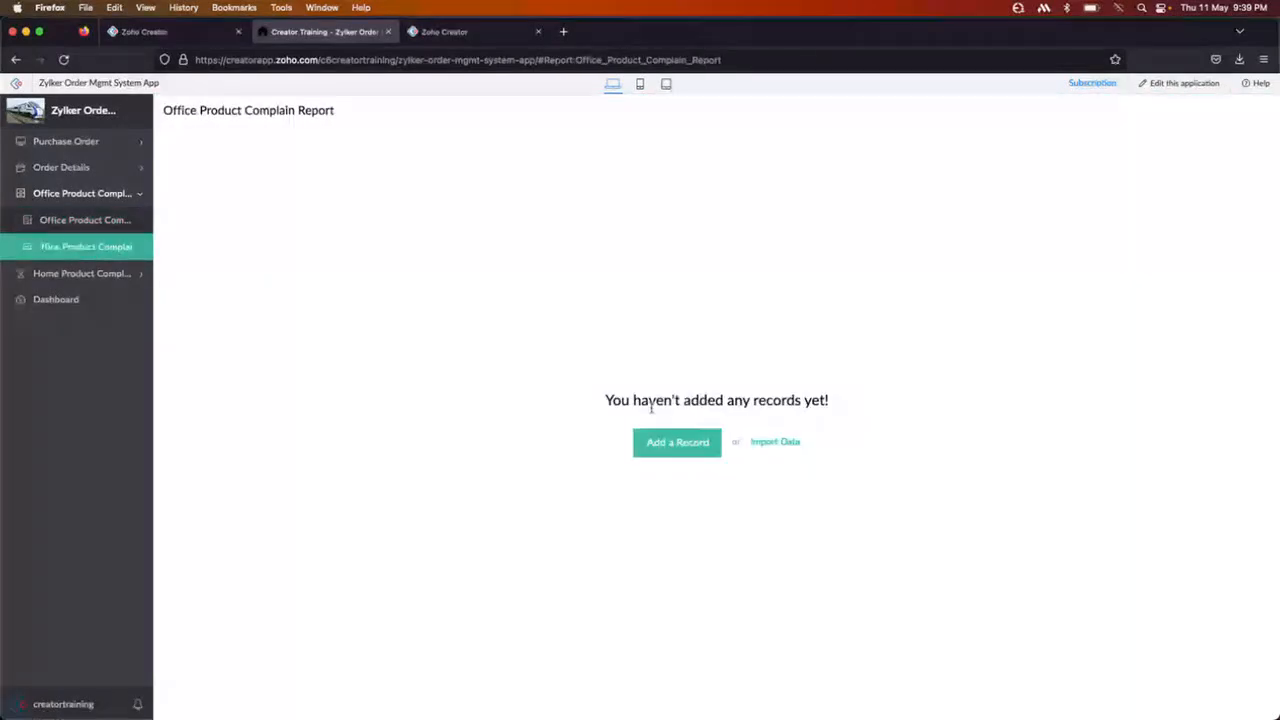
Step: Submit an Office Product Complain record with Product Type Exterior, Complain Damaged Product, Description "It was not working" and Recieved By test1
click(86, 219)
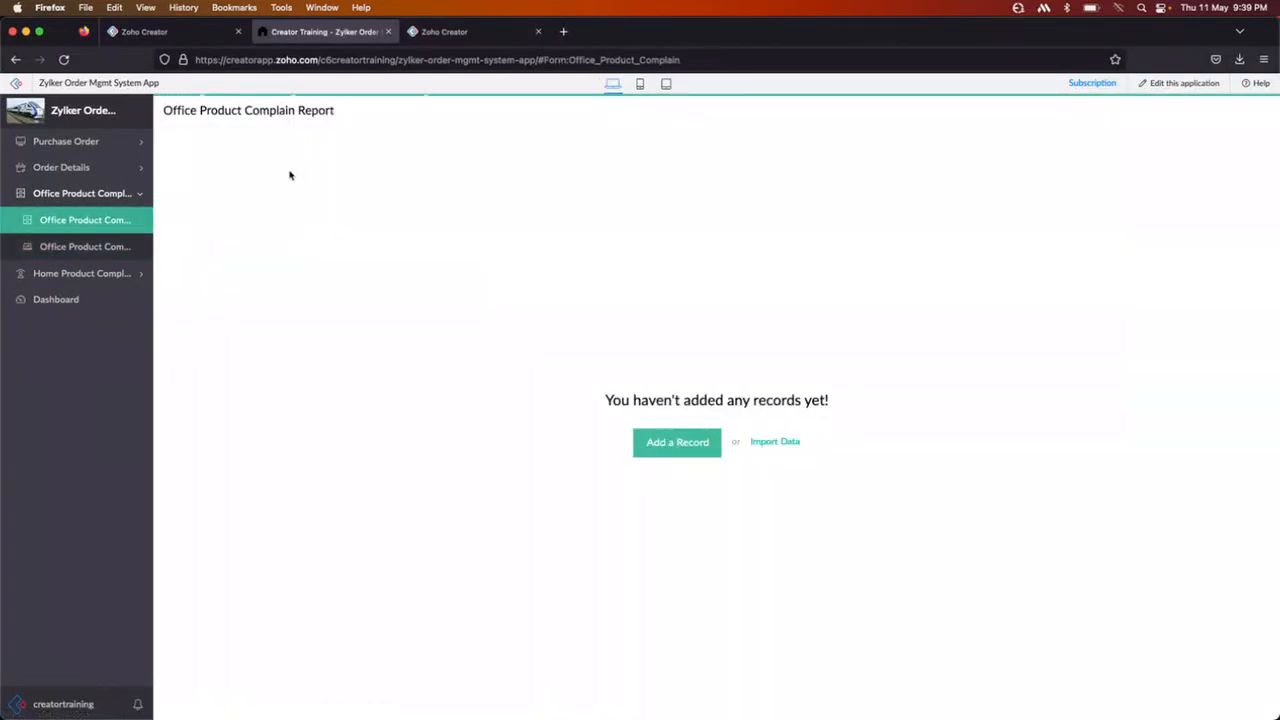
click(277, 150)
click(279, 189)
click(280, 183)
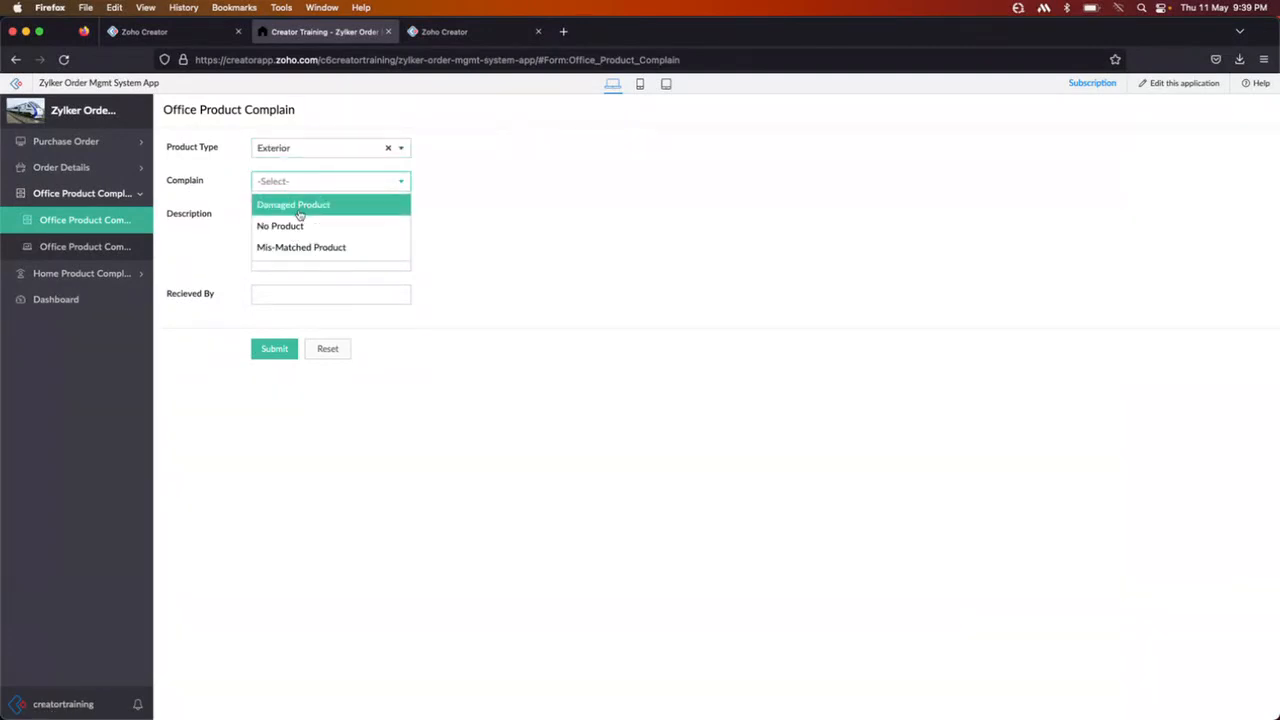
click(295, 205)
click(291, 249)
text(It was not working)
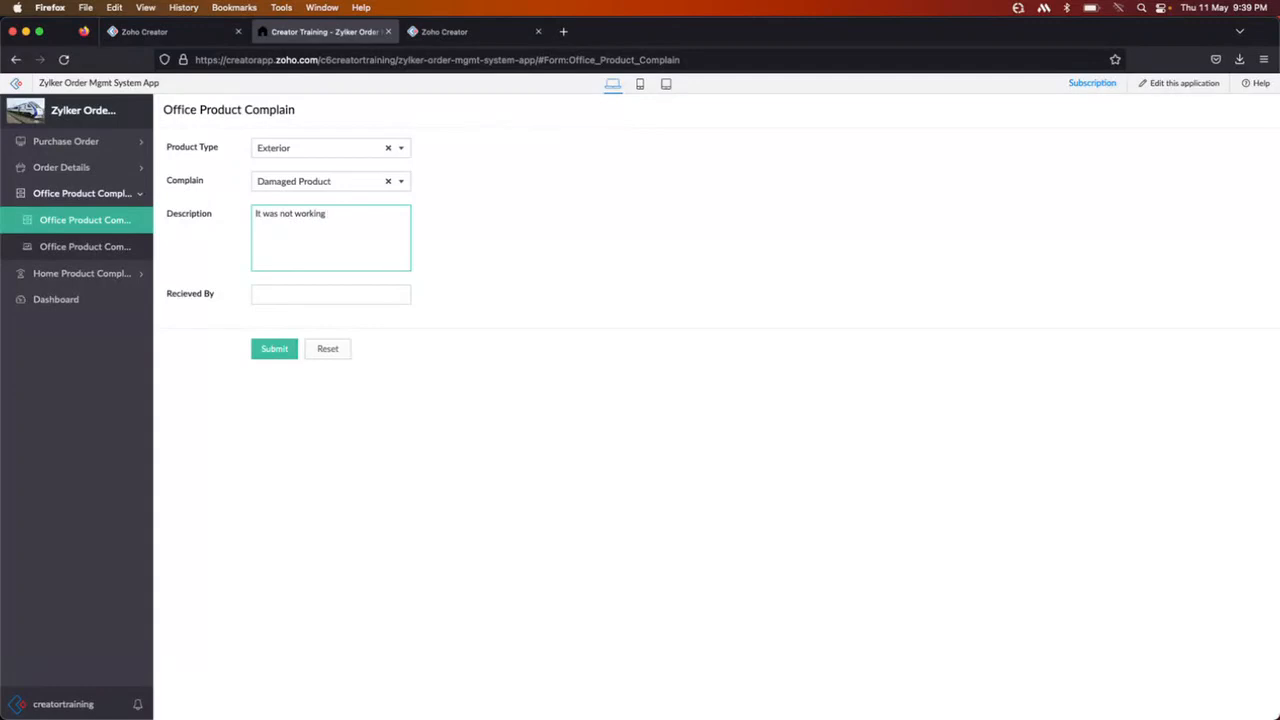
click(293, 299)
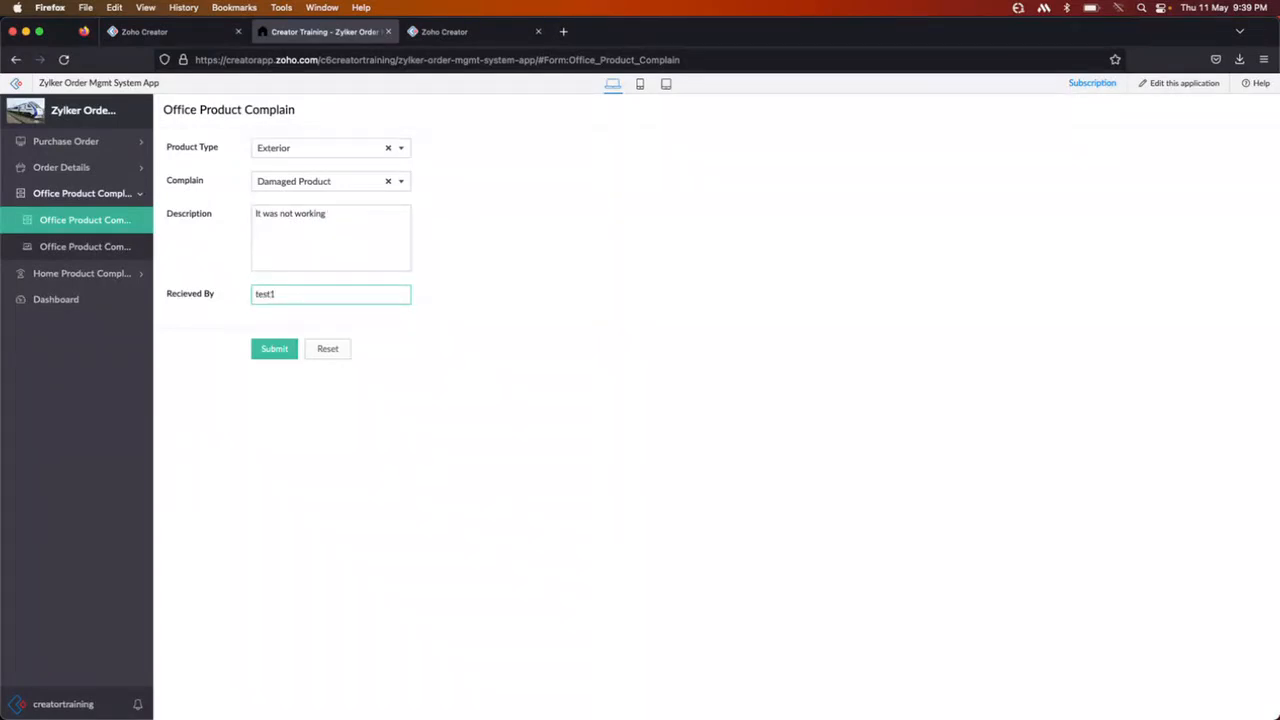
click(281, 354)
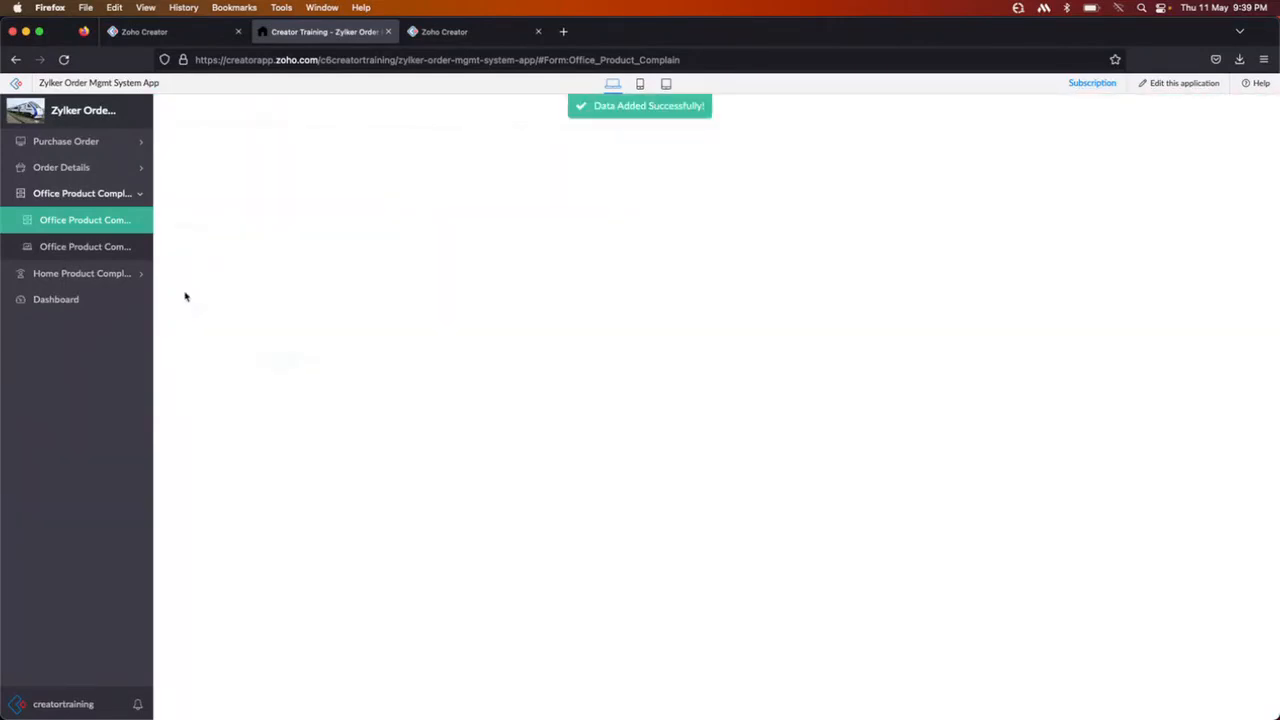
Step: Open the Office Product Complain Report, show its Import Data option, and copy the report's URL
click(55, 248)
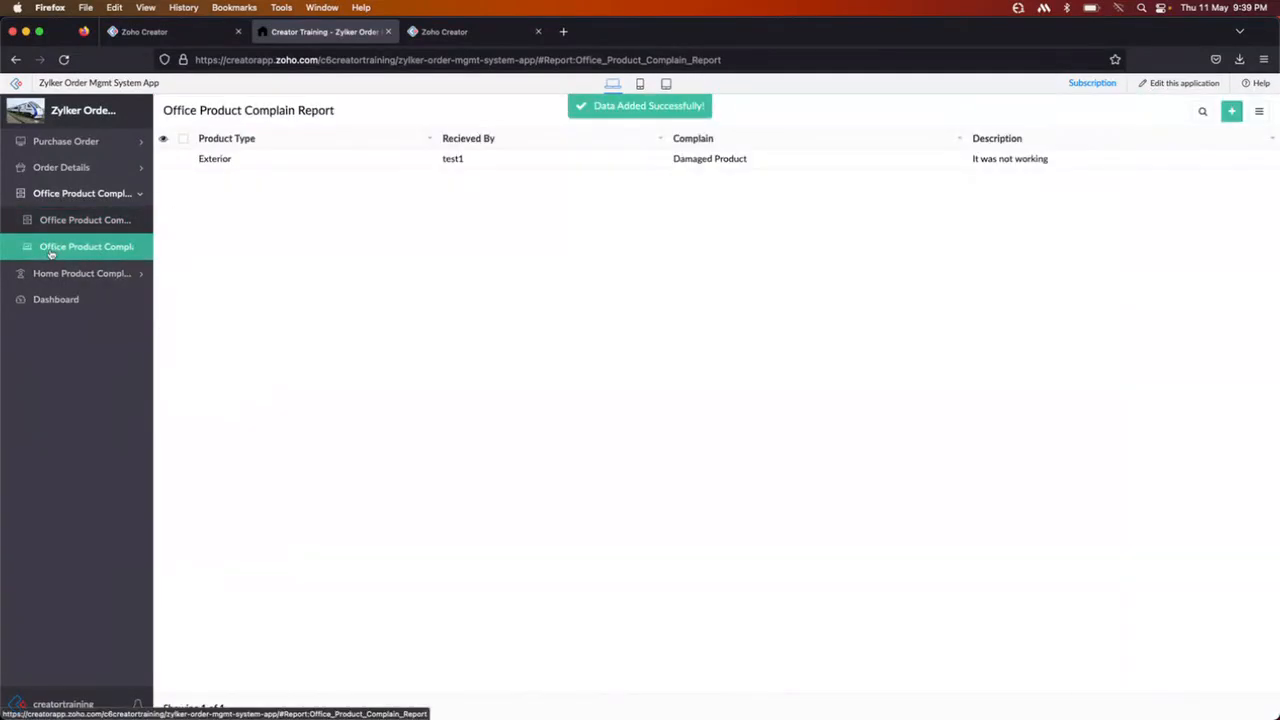
click(1258, 112)
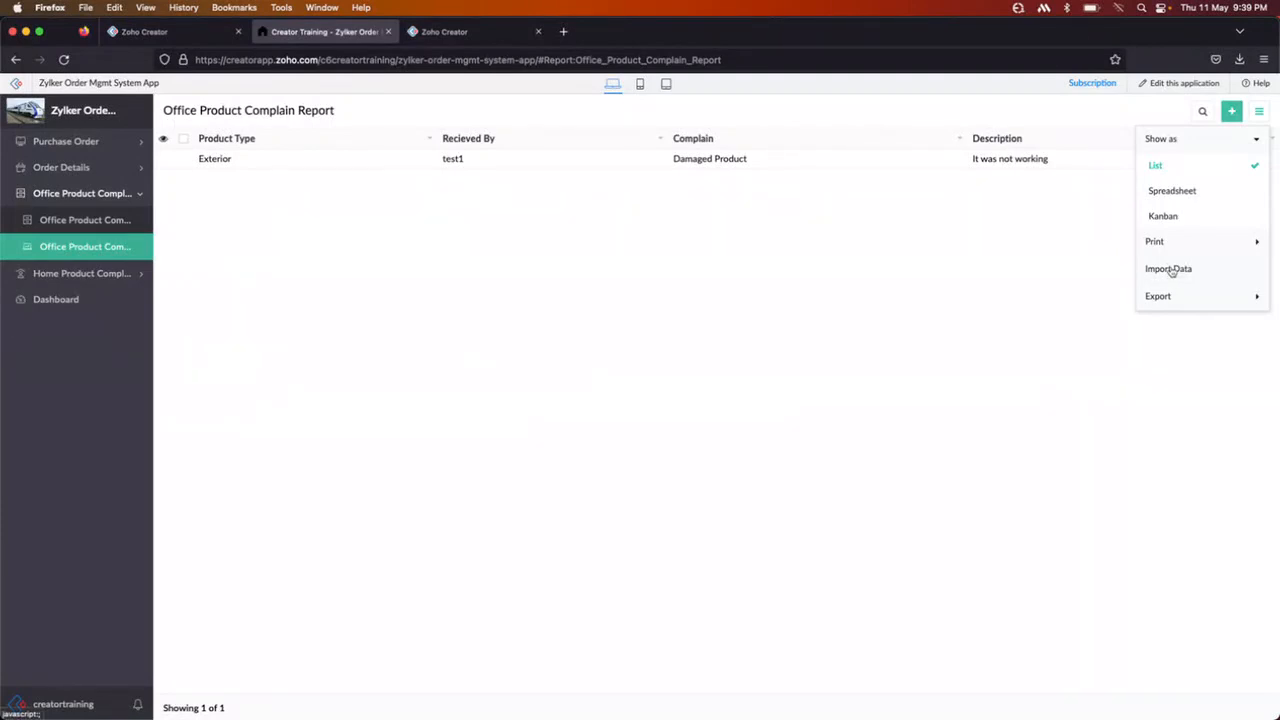
click(370, 60)
key(super+c)
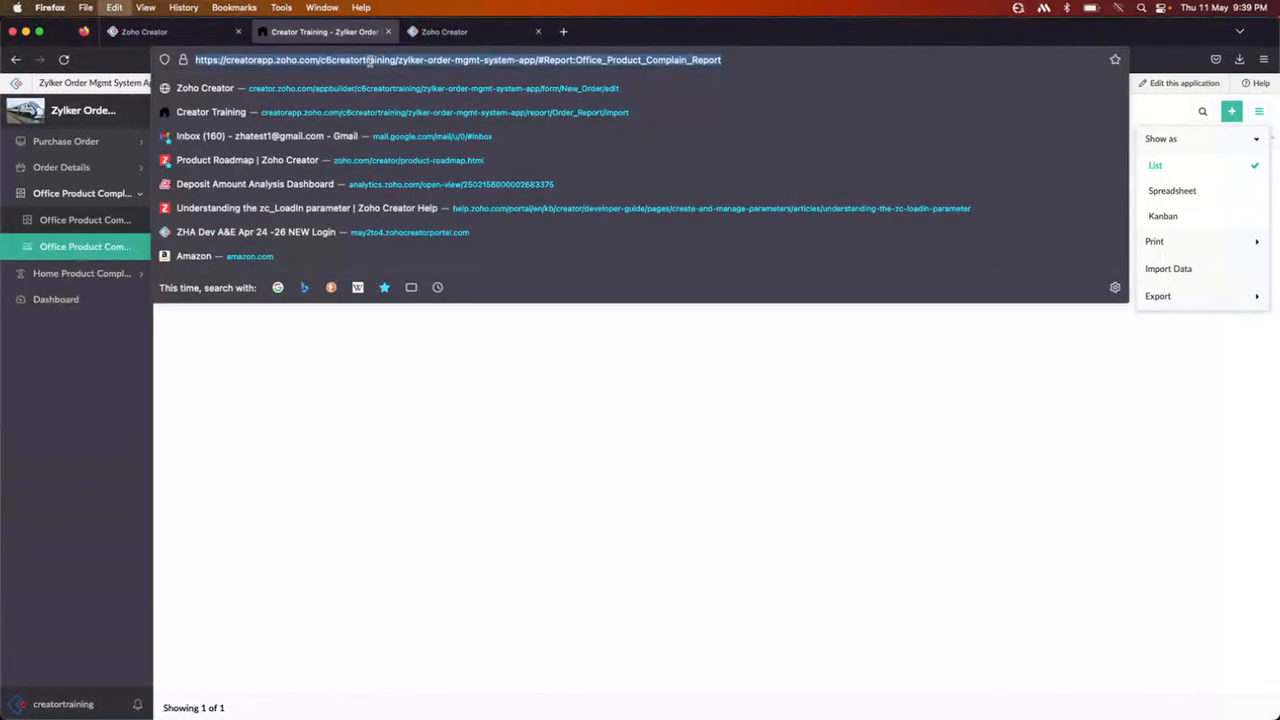
Step: Open the import permalink in a new browser tab, changing the copied URL's ending to /report/Office_Product_Complain_Report/import
click(566, 33)
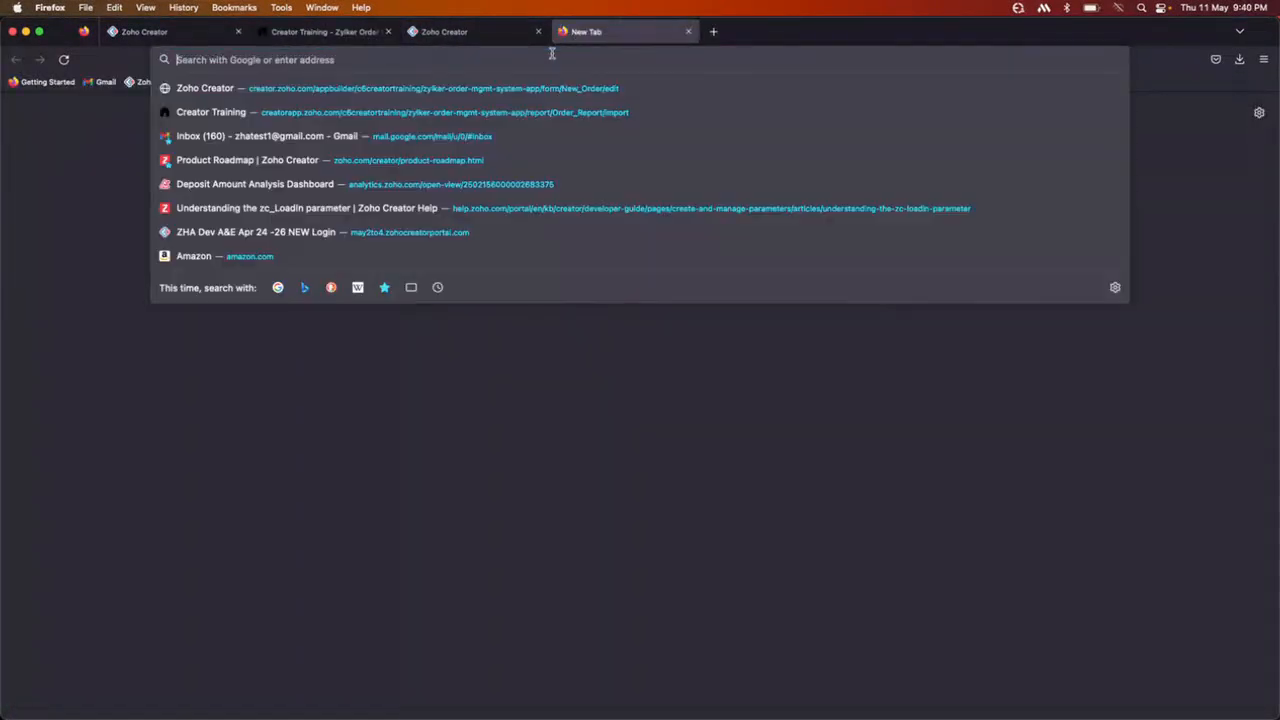
key(super+v)
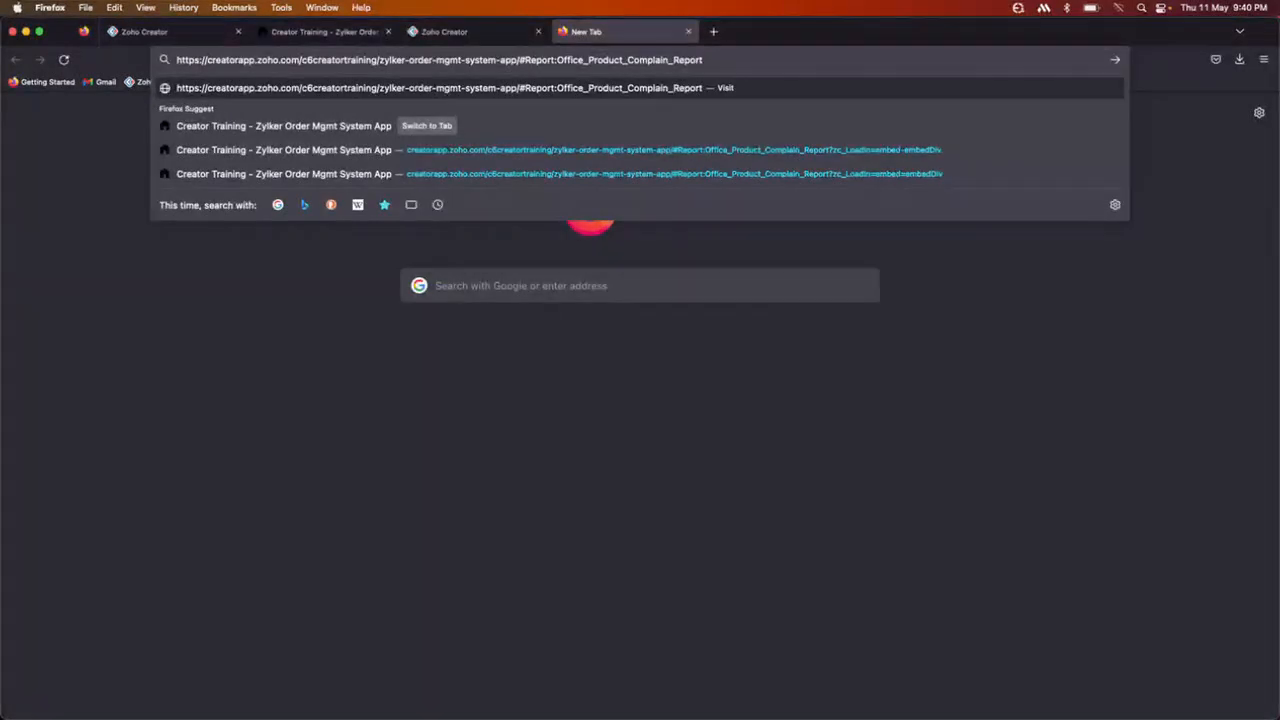
key(BackSpace)
key(Delete)
text(r)
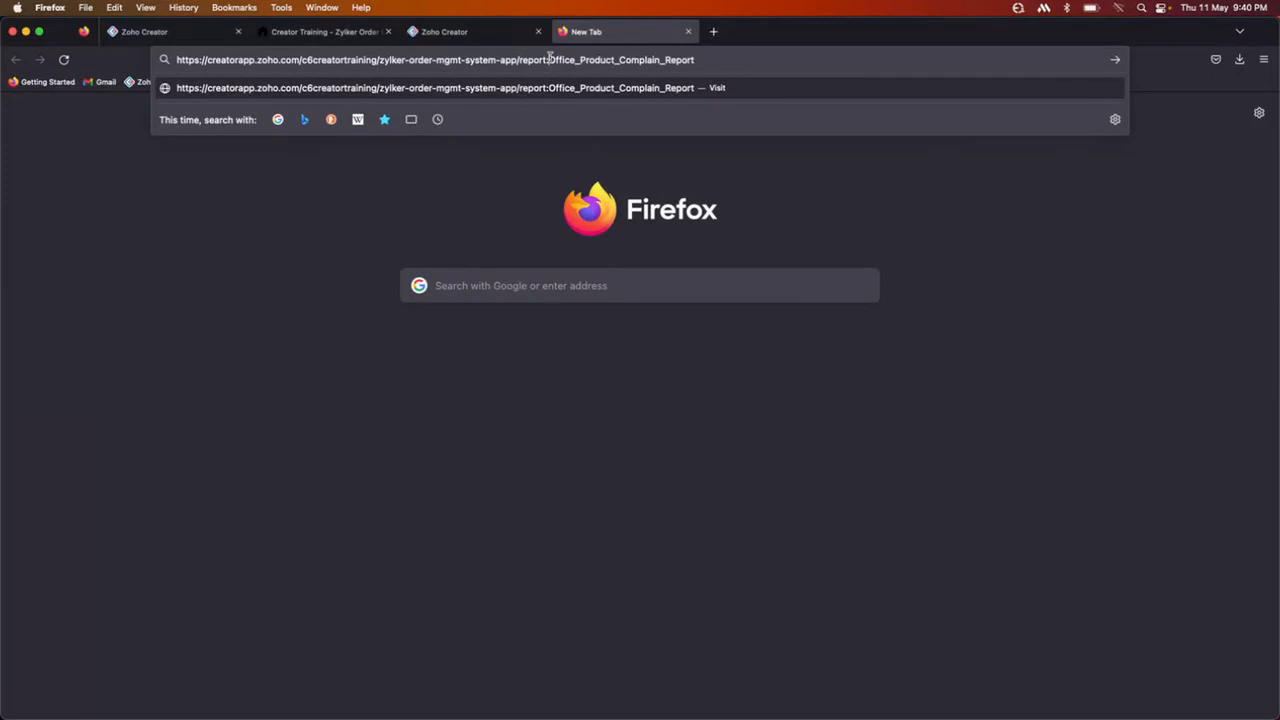
key(BackSpace)
text(/)
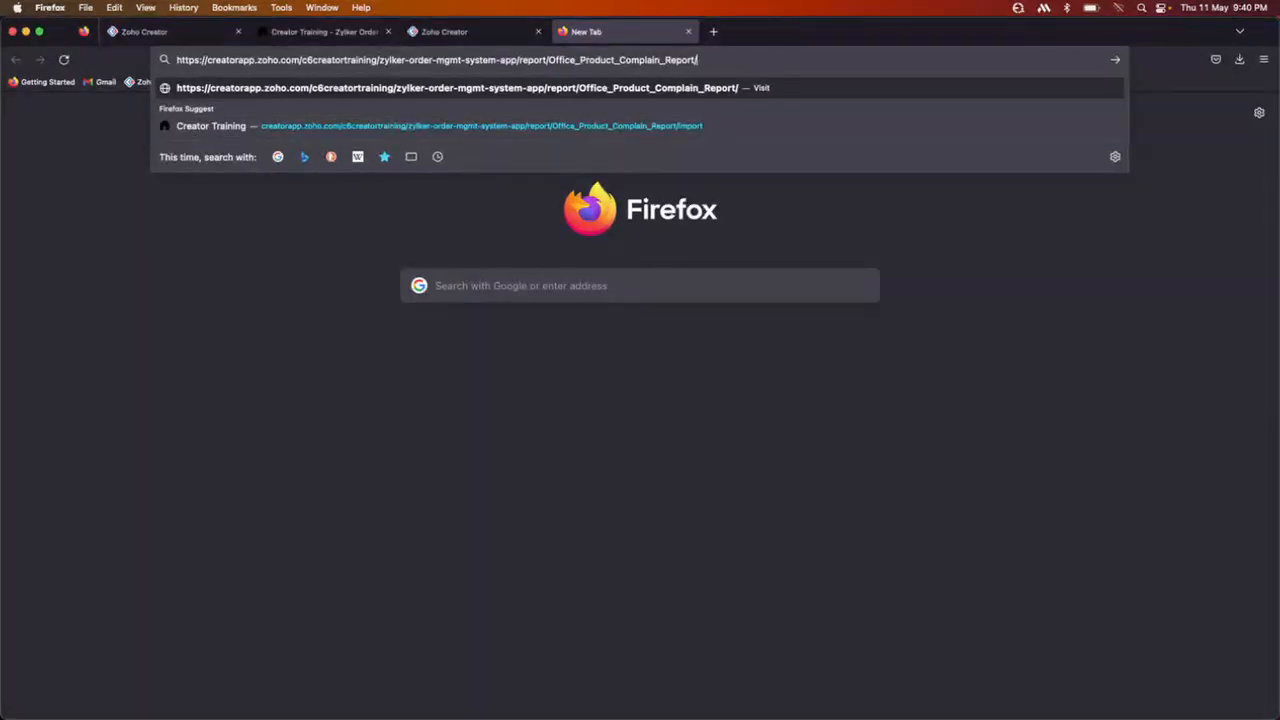
text(/)
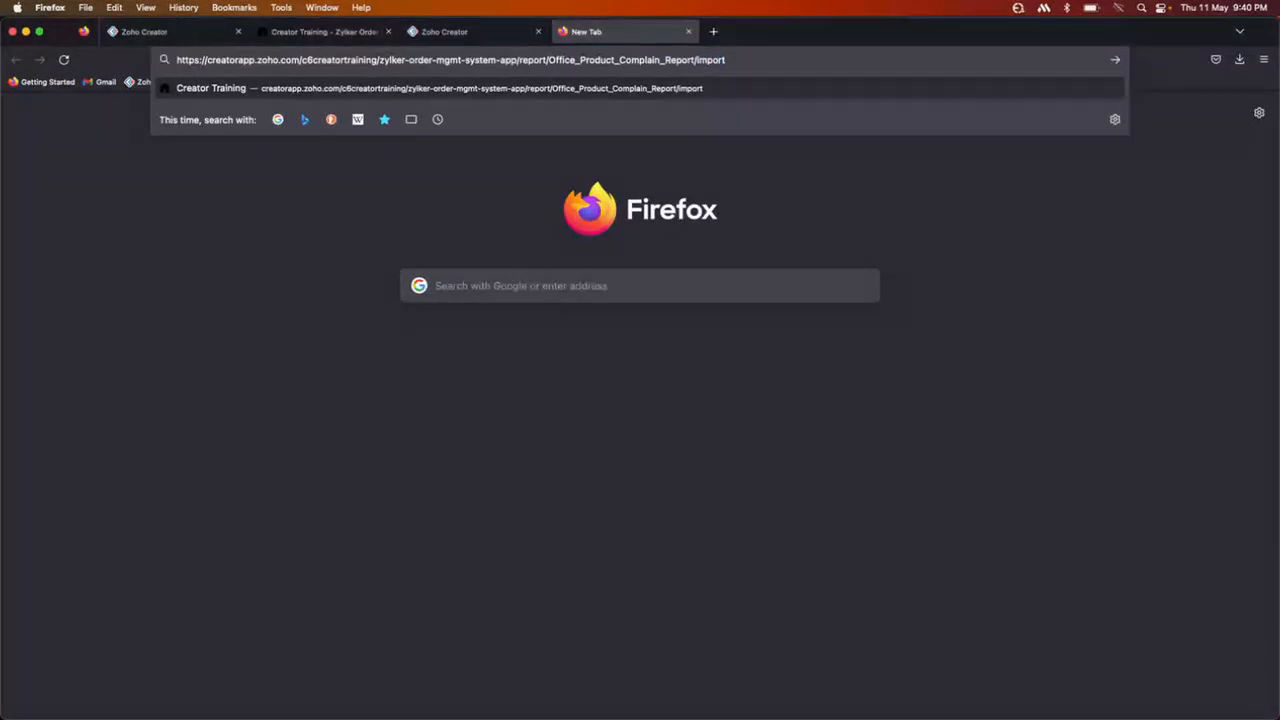
key(super+a)
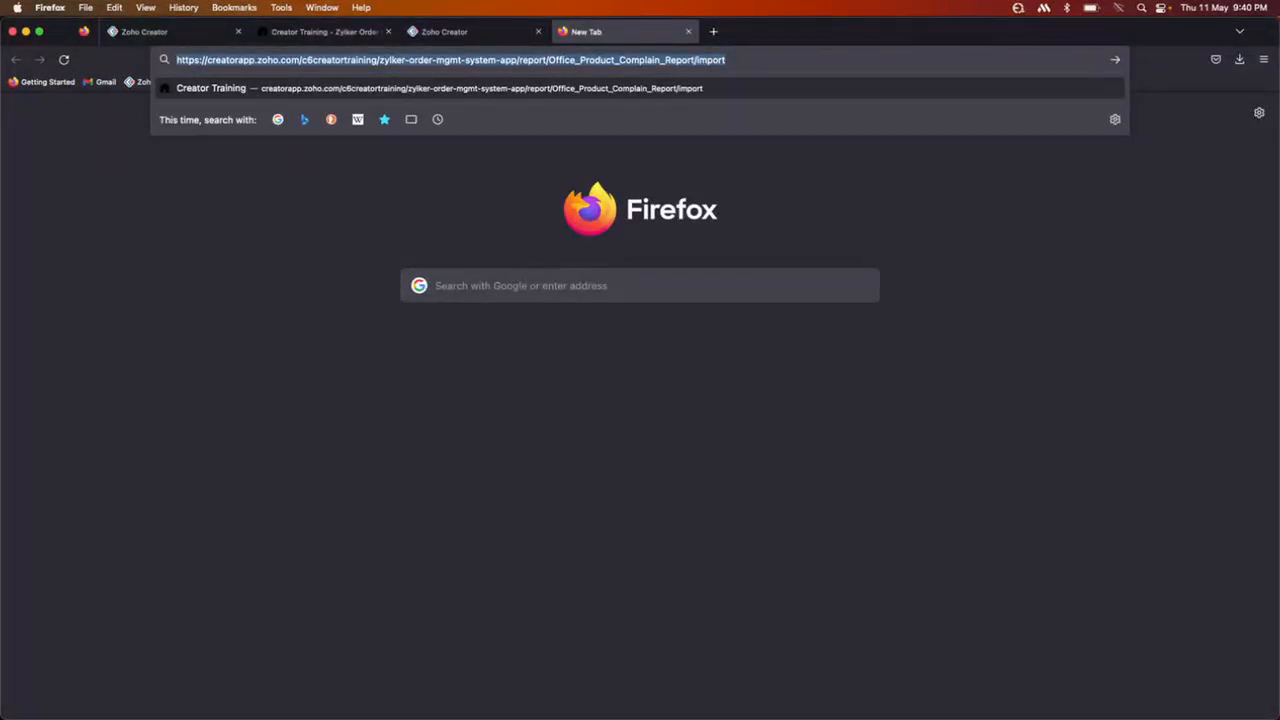
key(Return)
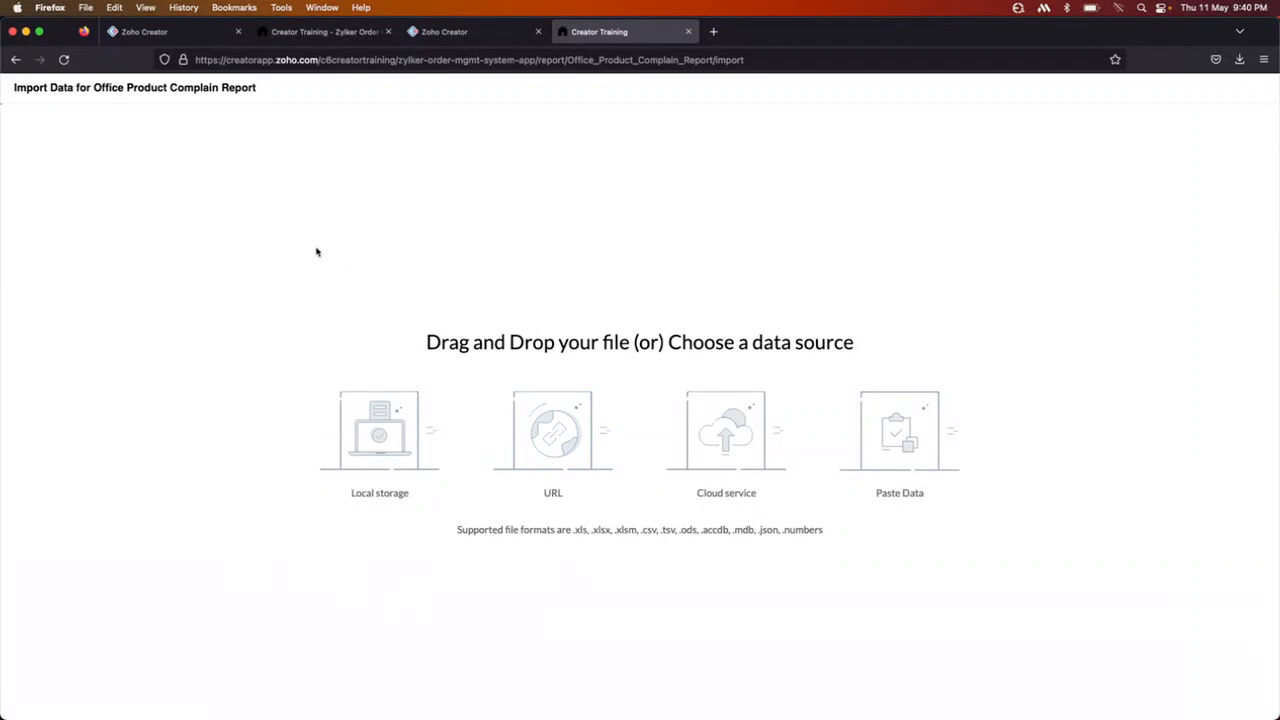
Step: Return to the Zylker Order Mgmt System App builder and create a blank page named Import Data
click(310, 31)
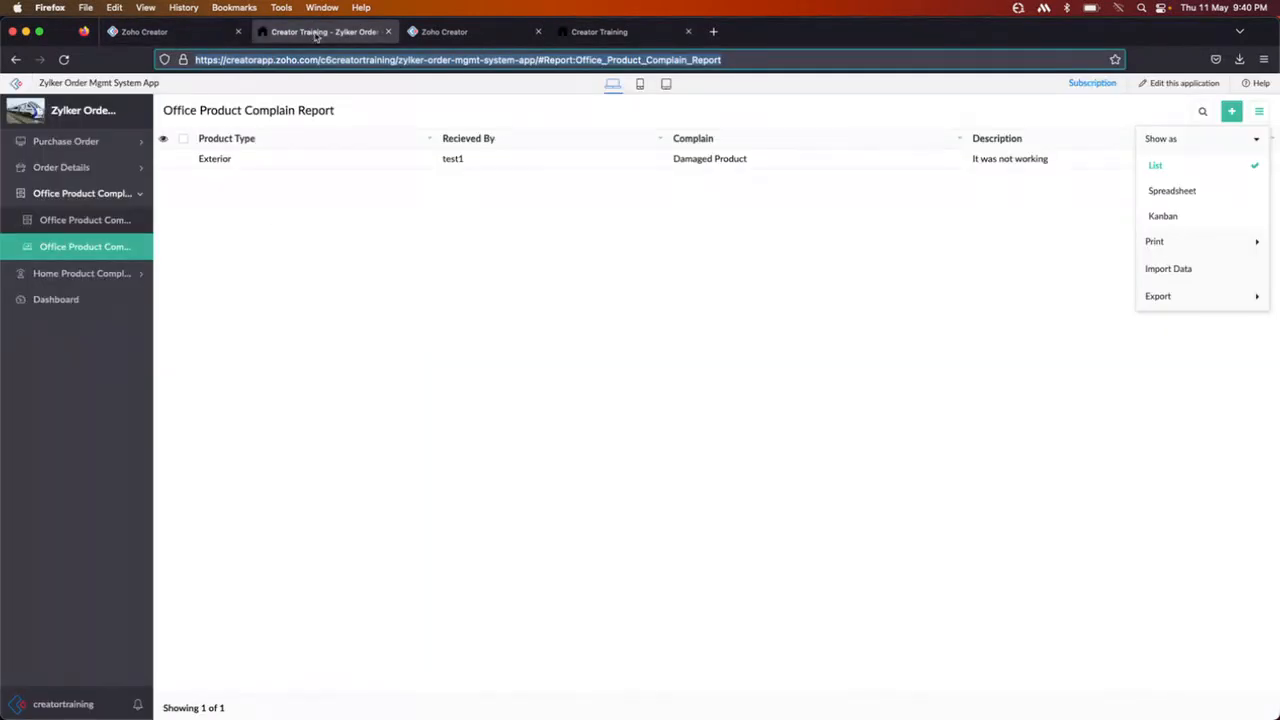
click(478, 32)
click(175, 32)
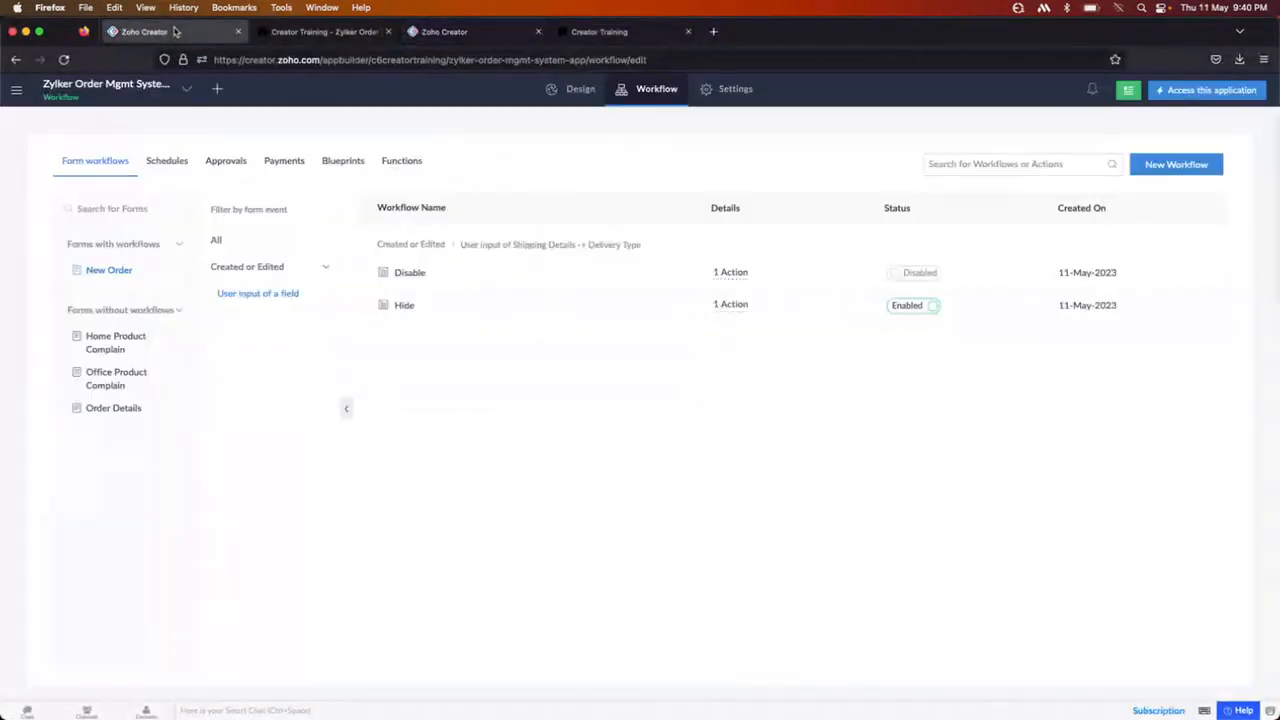
click(217, 91)
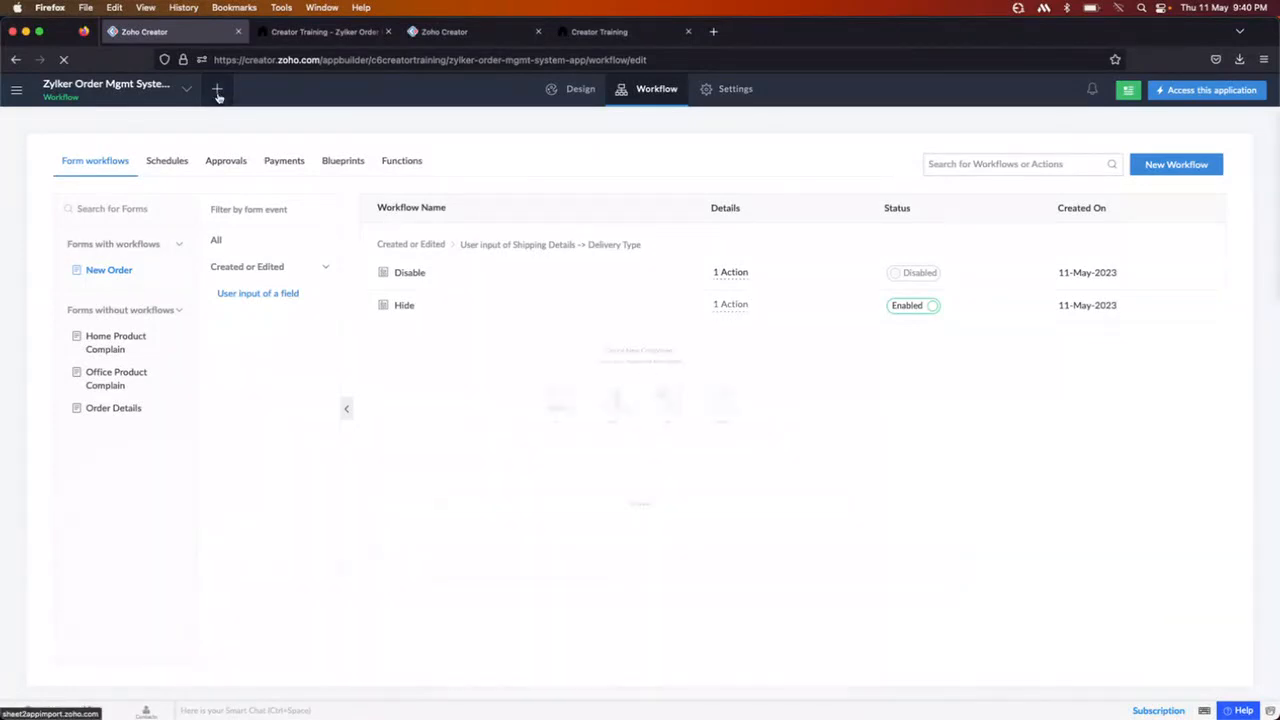
click(751, 438)
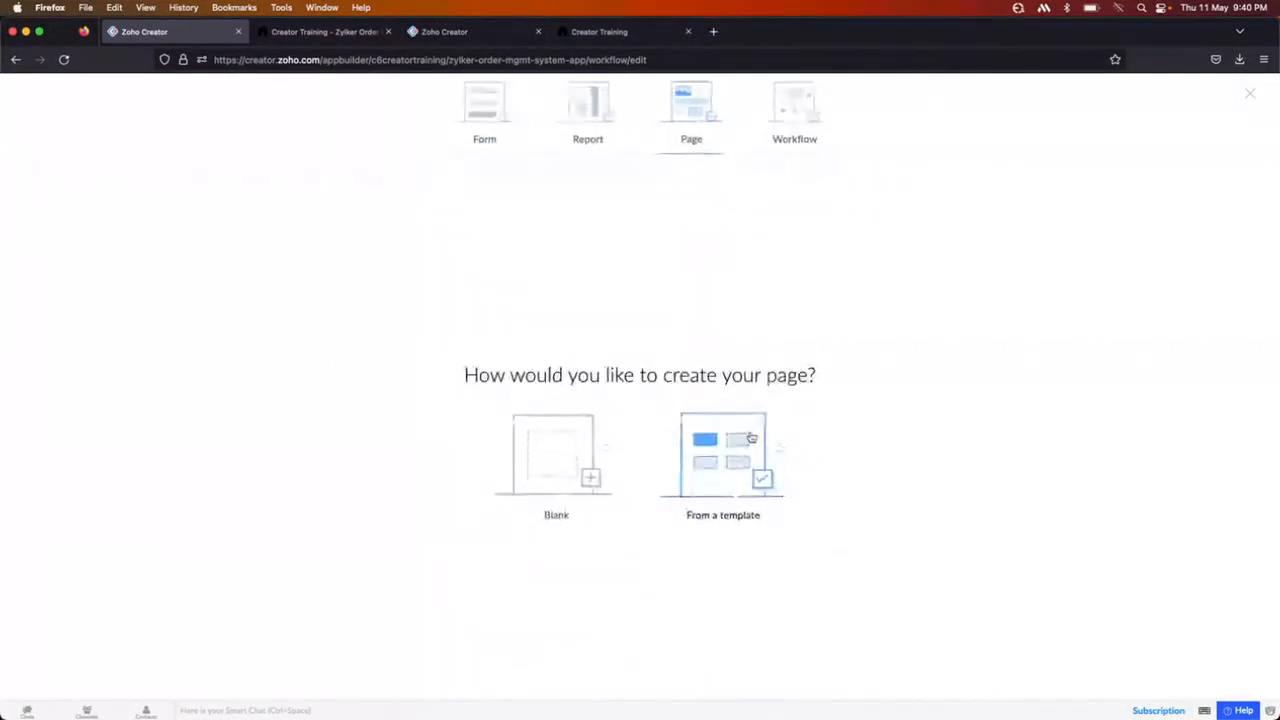
click(570, 468)
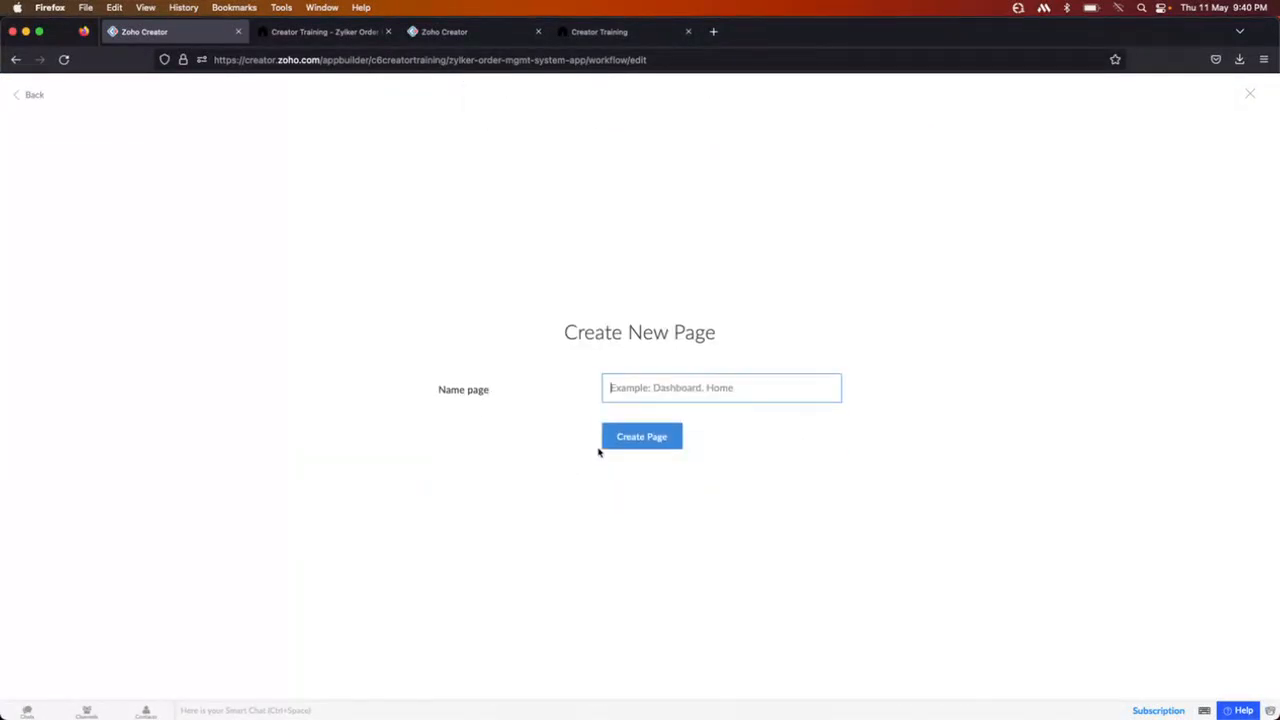
click(654, 388)
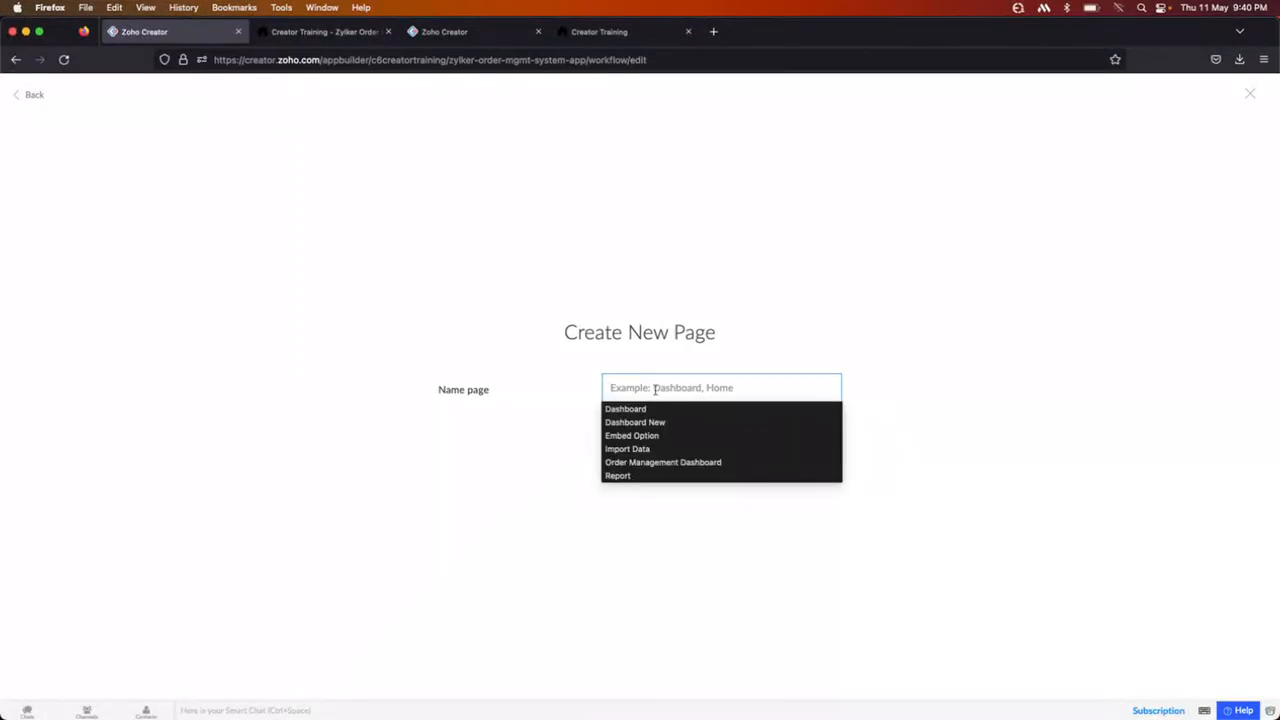
text(Import Data)
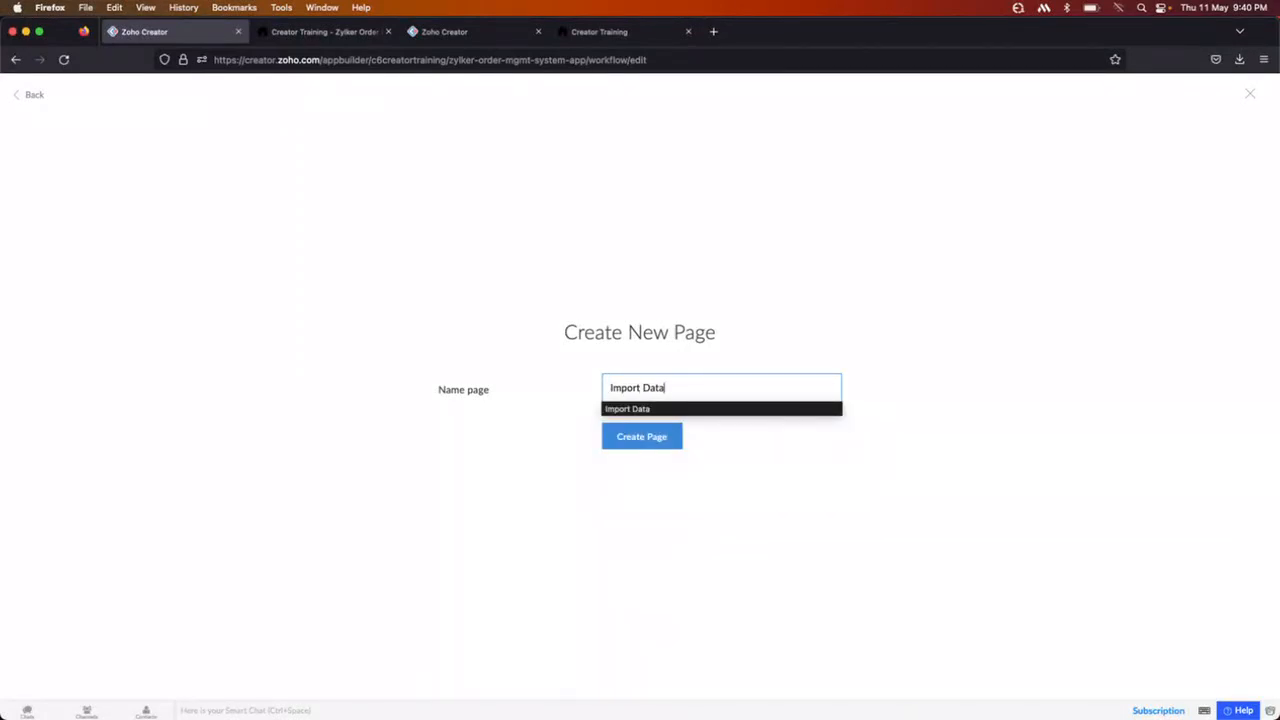
click(638, 439)
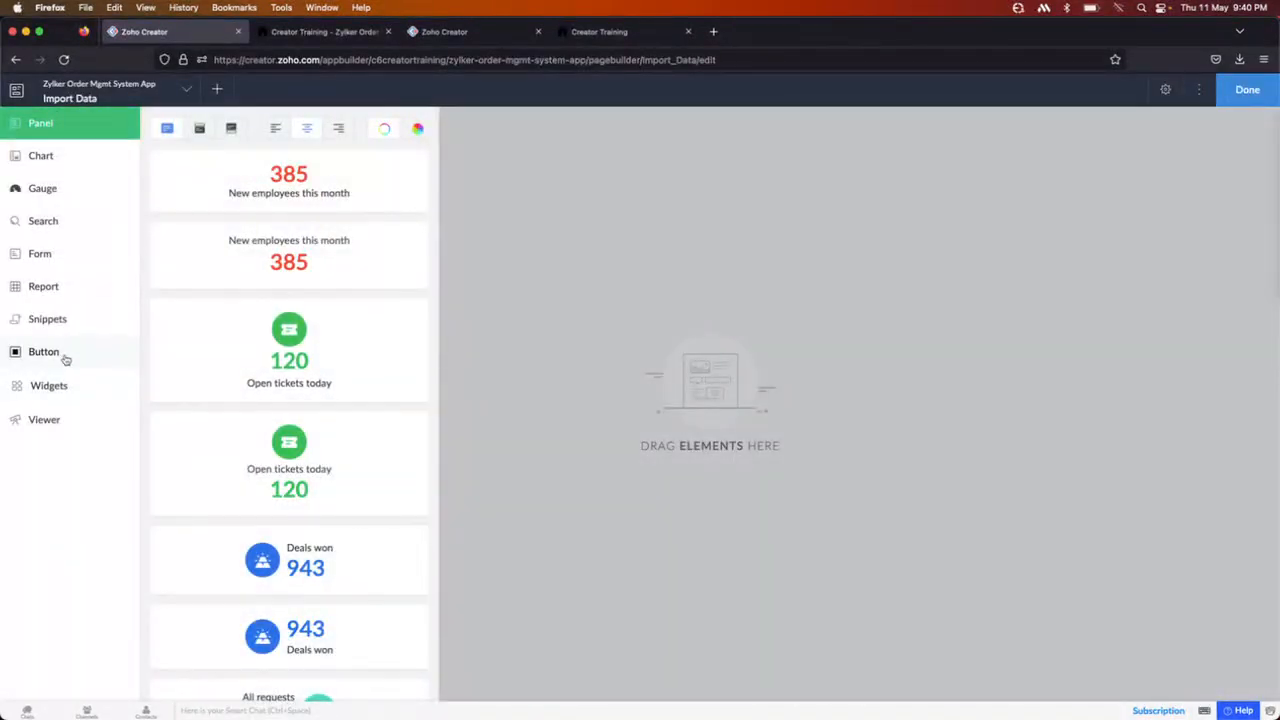
Step: Add a button to the Import Data page and label it "Import Data - Office Complains"
click(65, 359)
drag(320, 154, 510, 171)
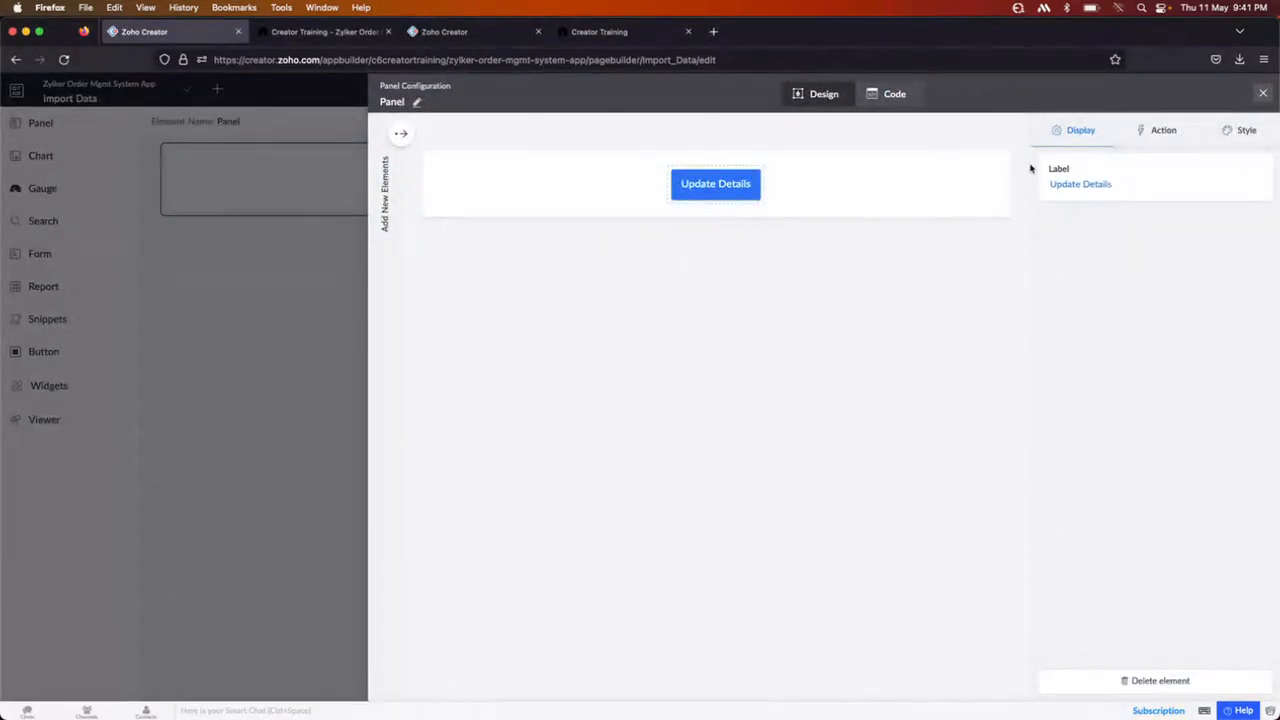
click(1114, 189)
drag(1114, 189, 1045, 190)
key(BackSpace)
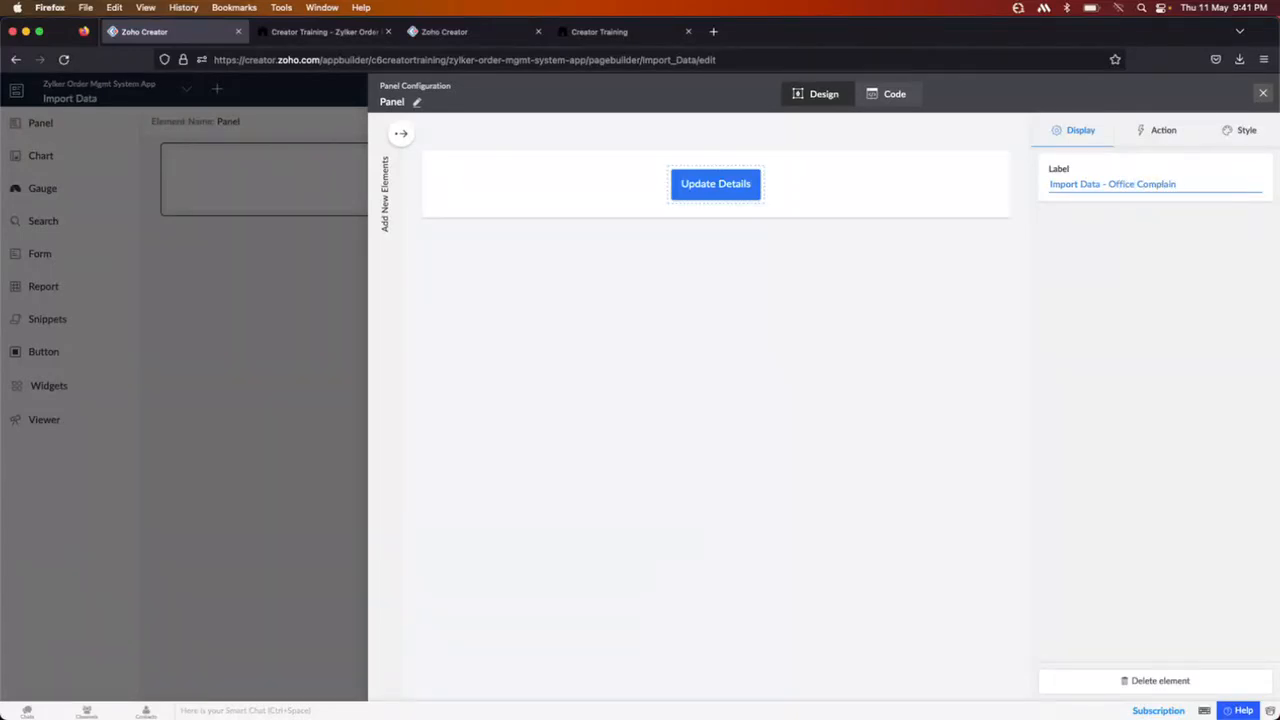
Step: Make the button open the copied URL ending in /report/Office_Product_Complain_Report/import, and finish editing the page
click(1163, 131)
click(1100, 216)
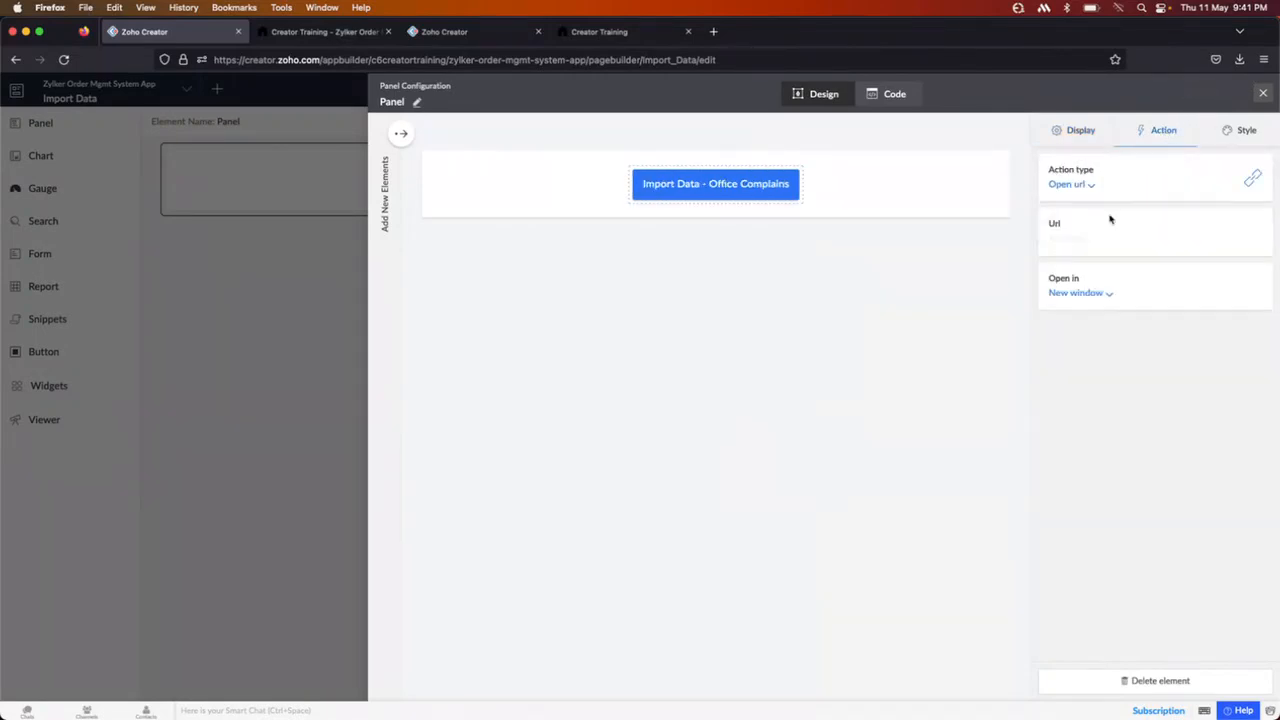
click(1060, 241)
key(super+v)
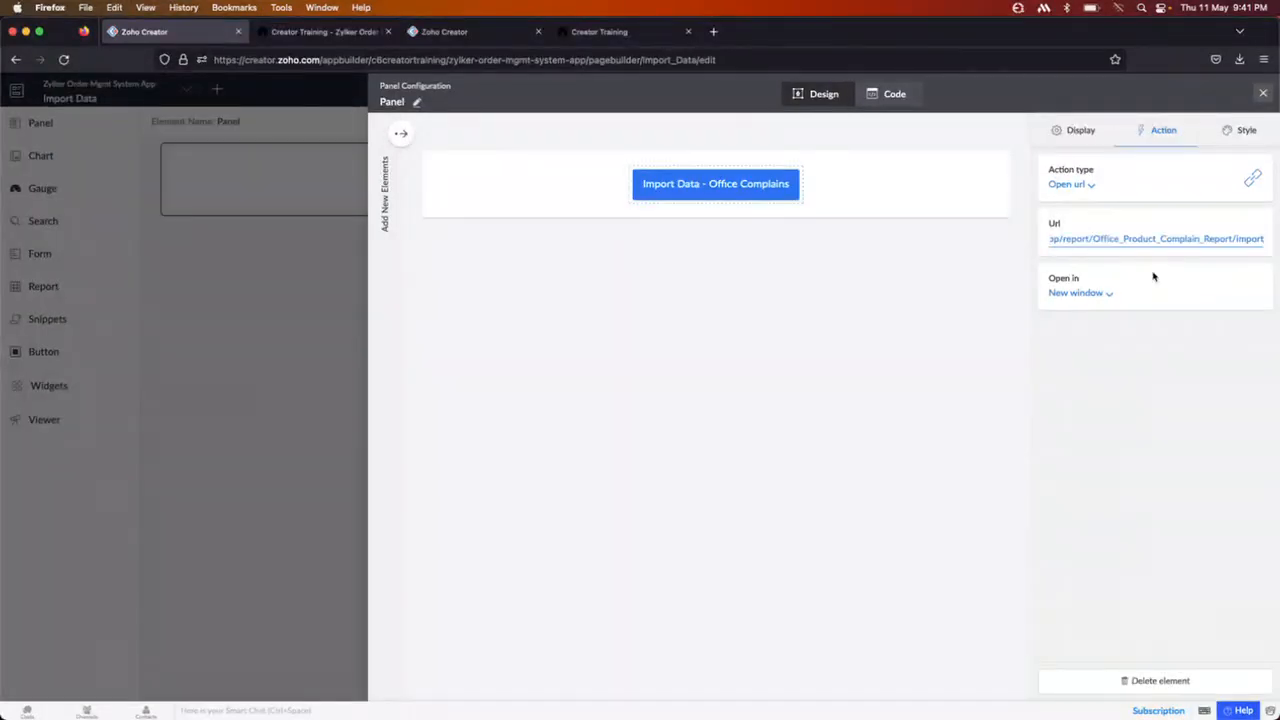
click(1145, 460)
scroll(1202, 117, up, 3)
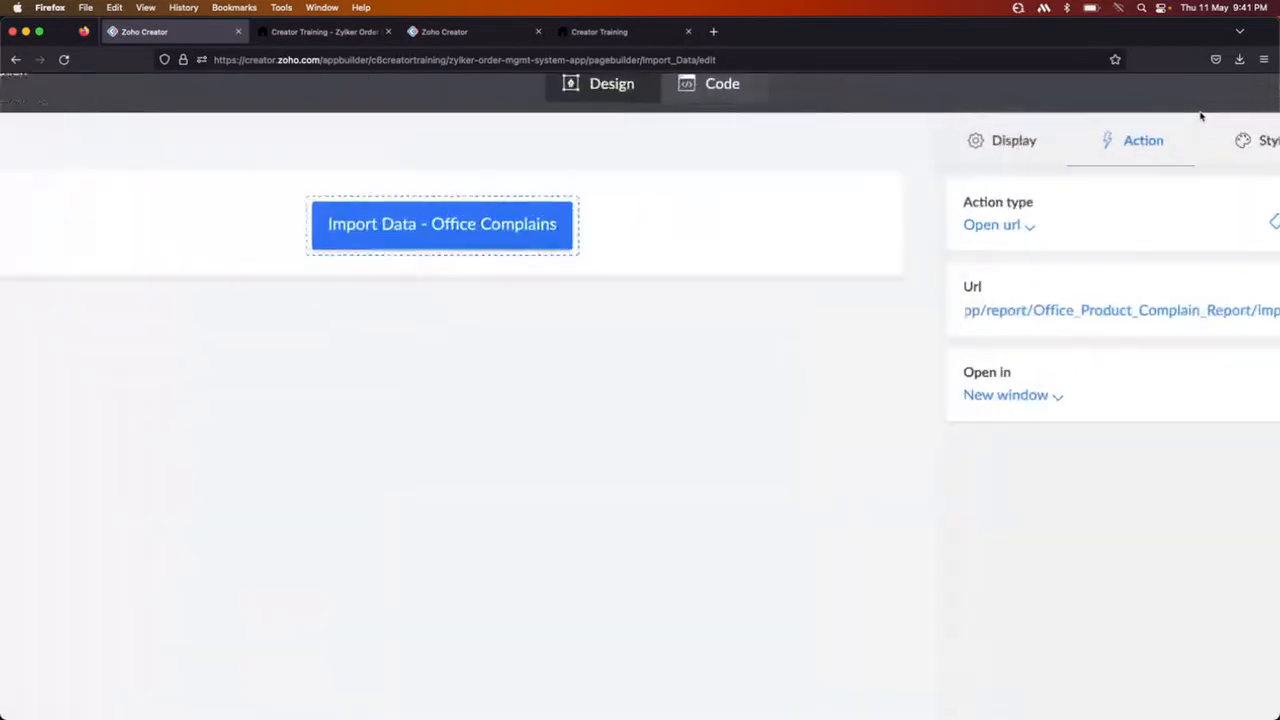
scroll(1202, 117, down, 3)
click(1263, 95)
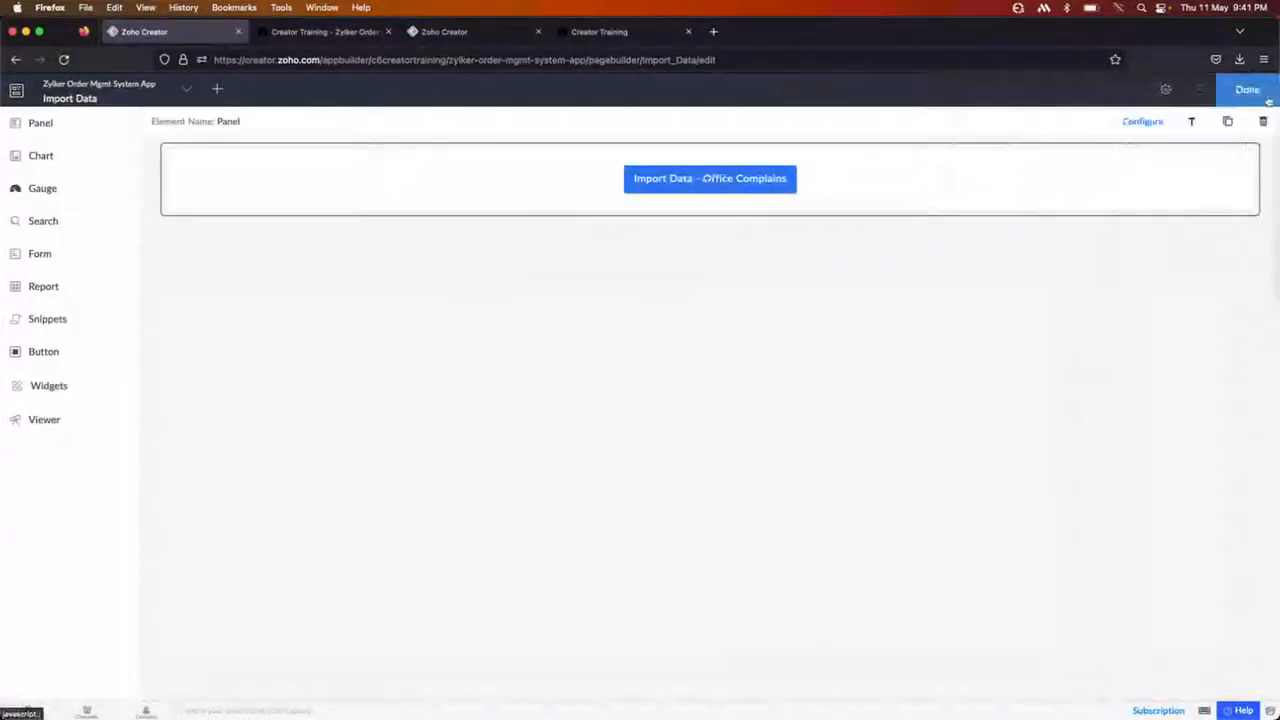
click(1267, 100)
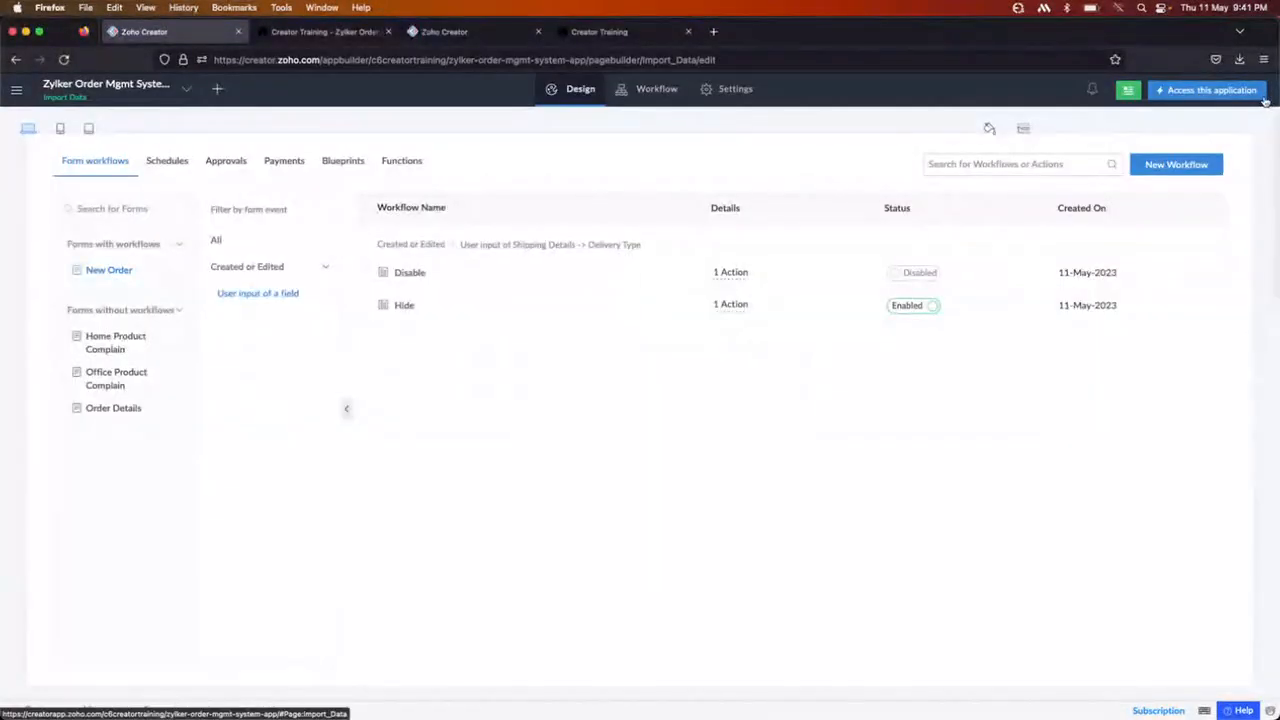
Step: Reload the live application, open the Import Data page under Dashboard, and launch the import with its Import Data - Office Complains button
click(315, 32)
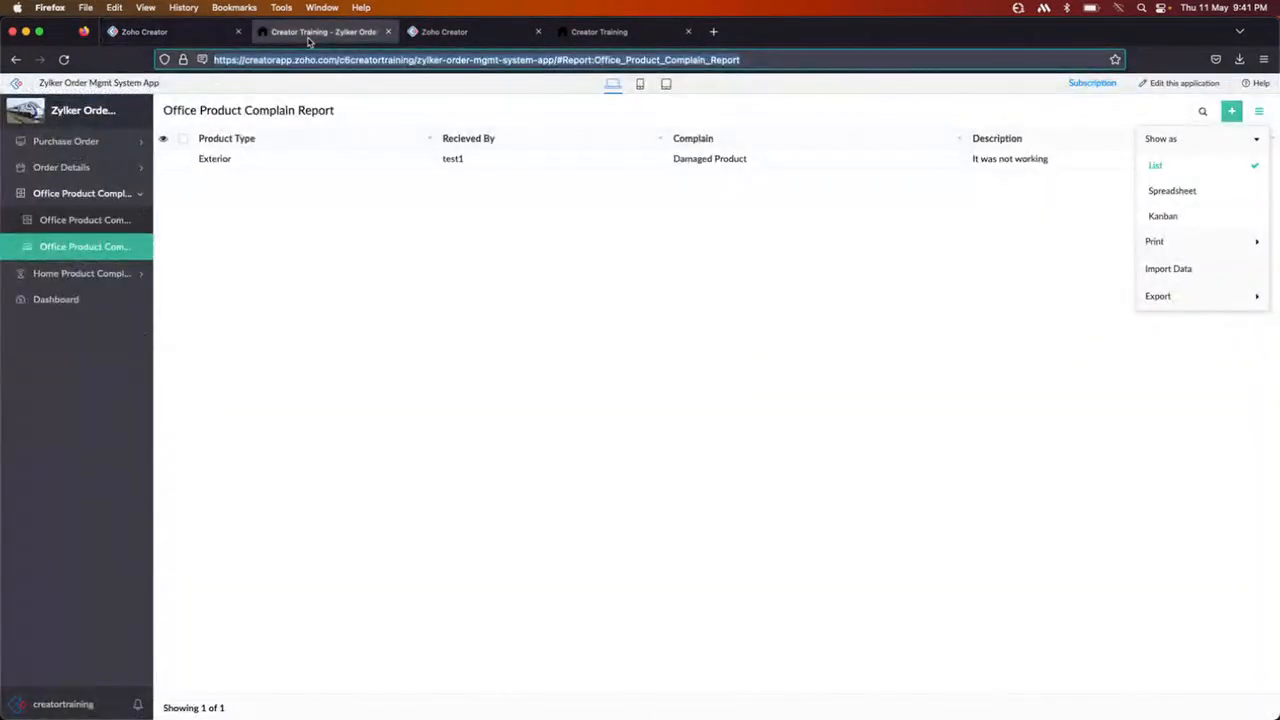
click(63, 59)
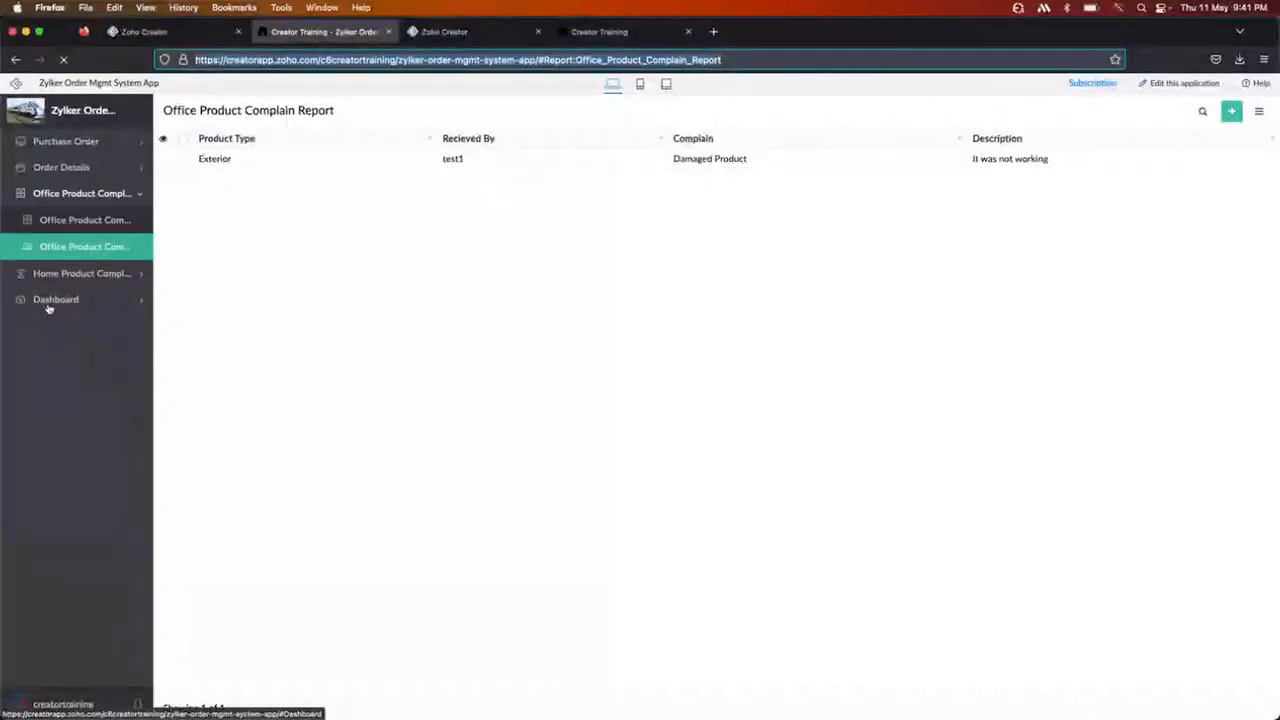
click(46, 300)
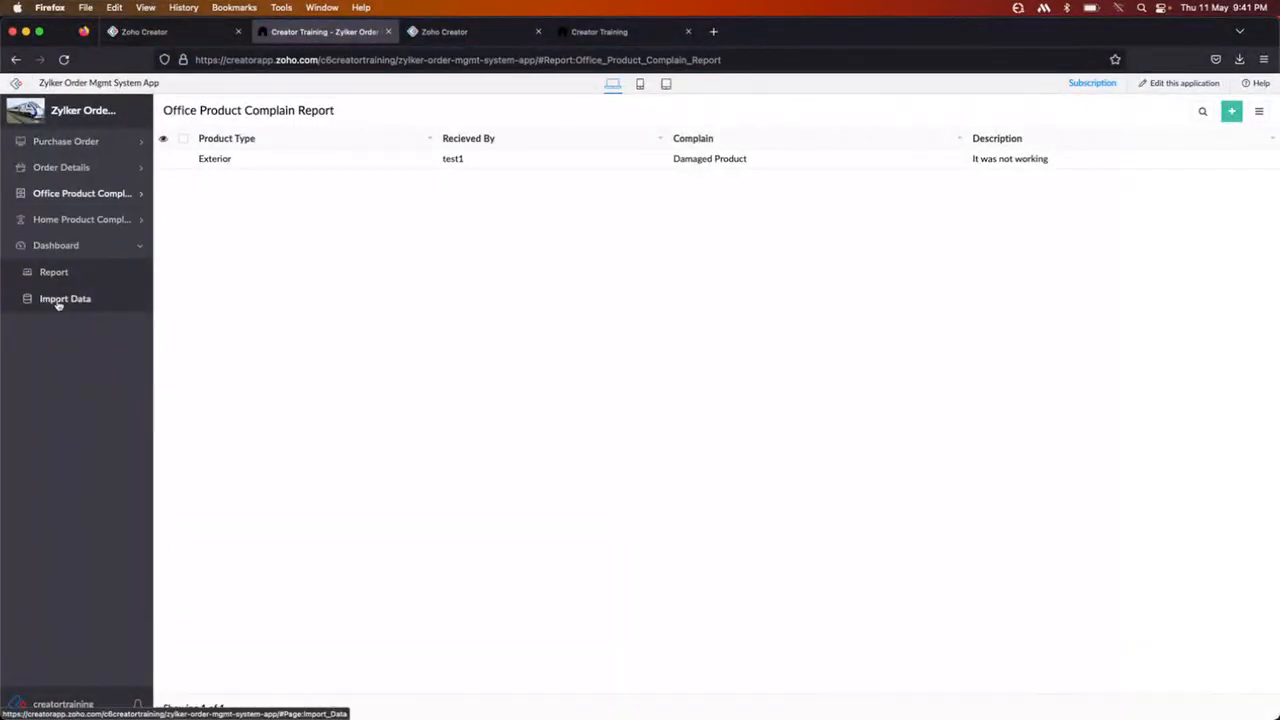
click(58, 304)
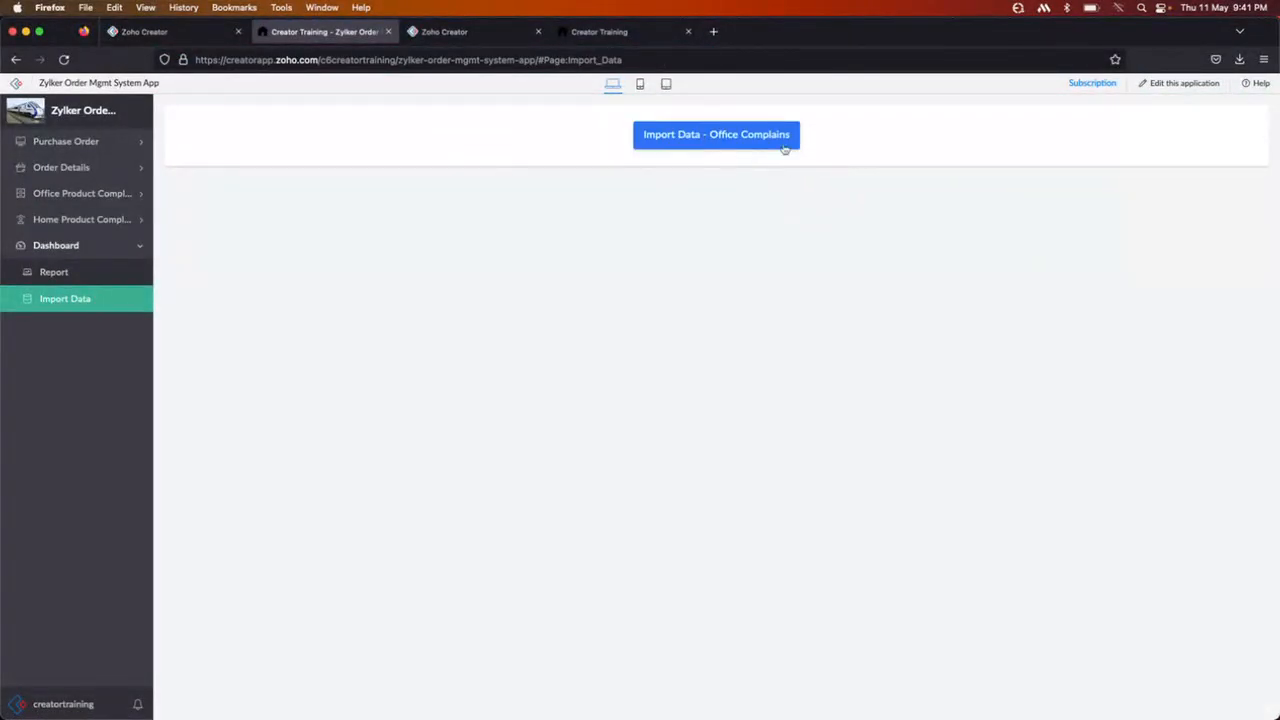
click(722, 140)
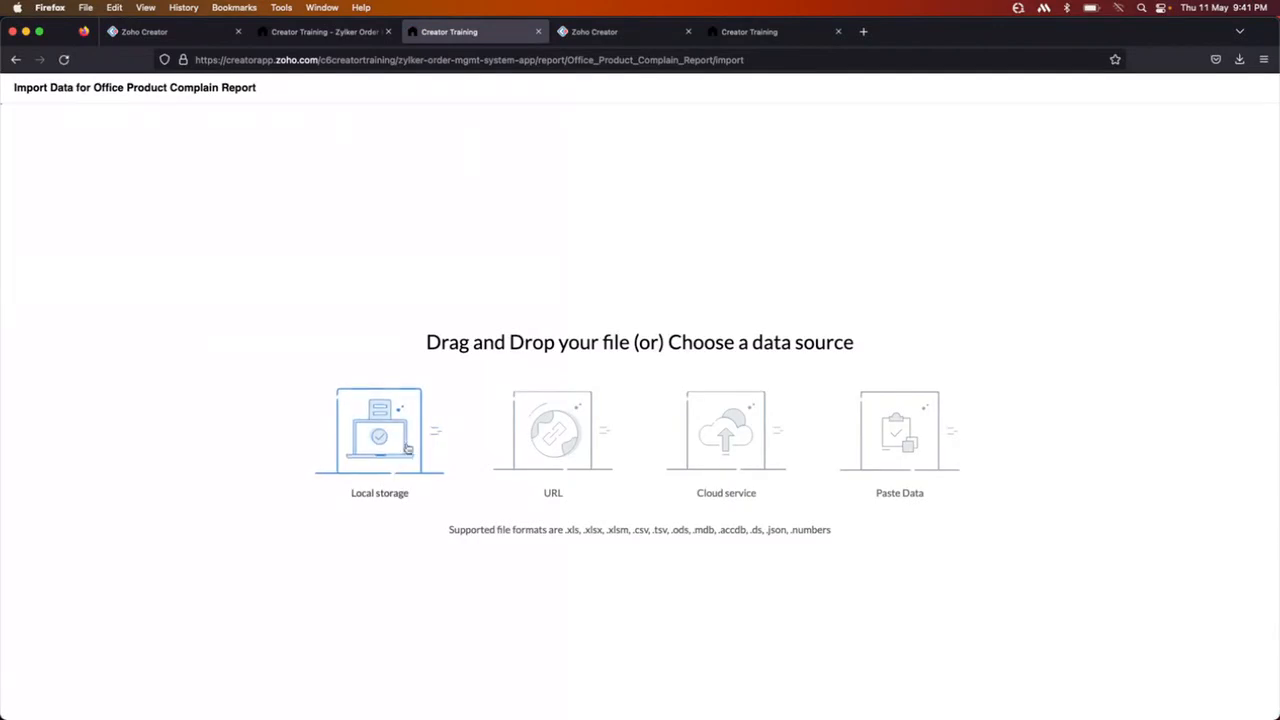
Step: Load the Office Product Complain Report .xls file from the Downloads folder in local storage as the import source
click(395, 461)
scroll(588, 316, down, 5)
scroll(585, 318, down, 3)
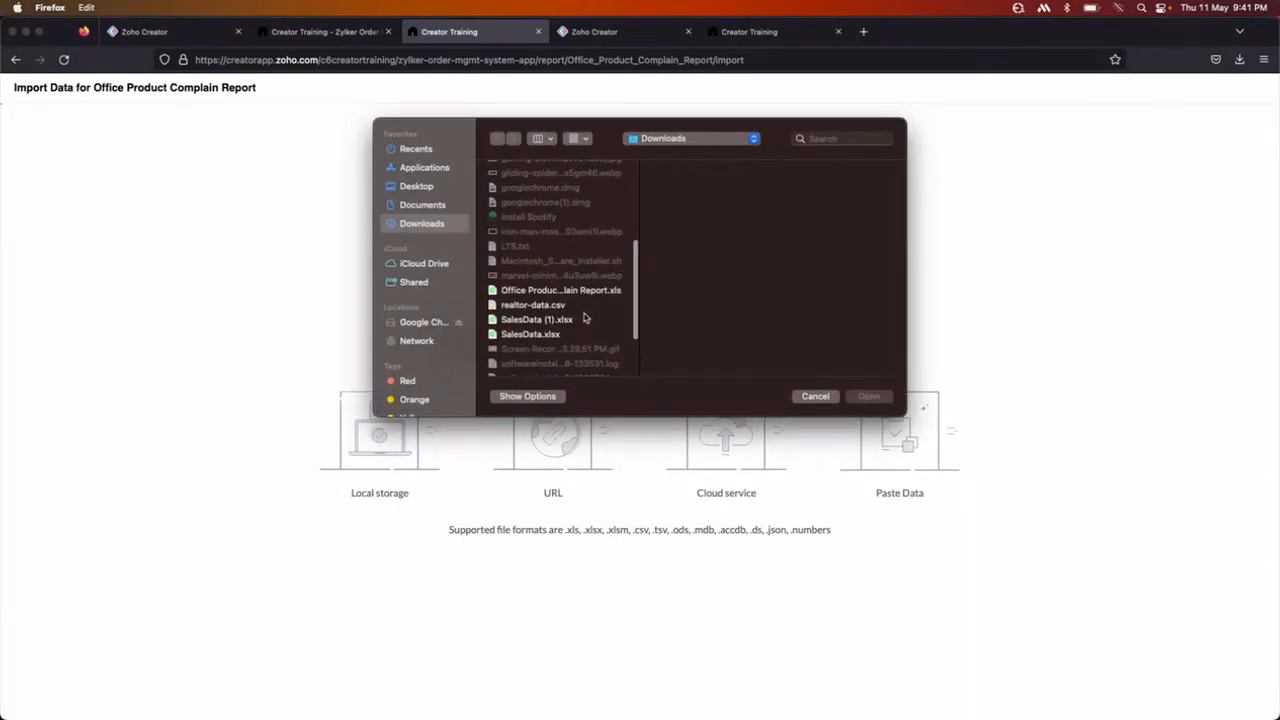
scroll(595, 325, down, 1)
scroll(596, 325, down, 5)
scroll(596, 325, up, 3)
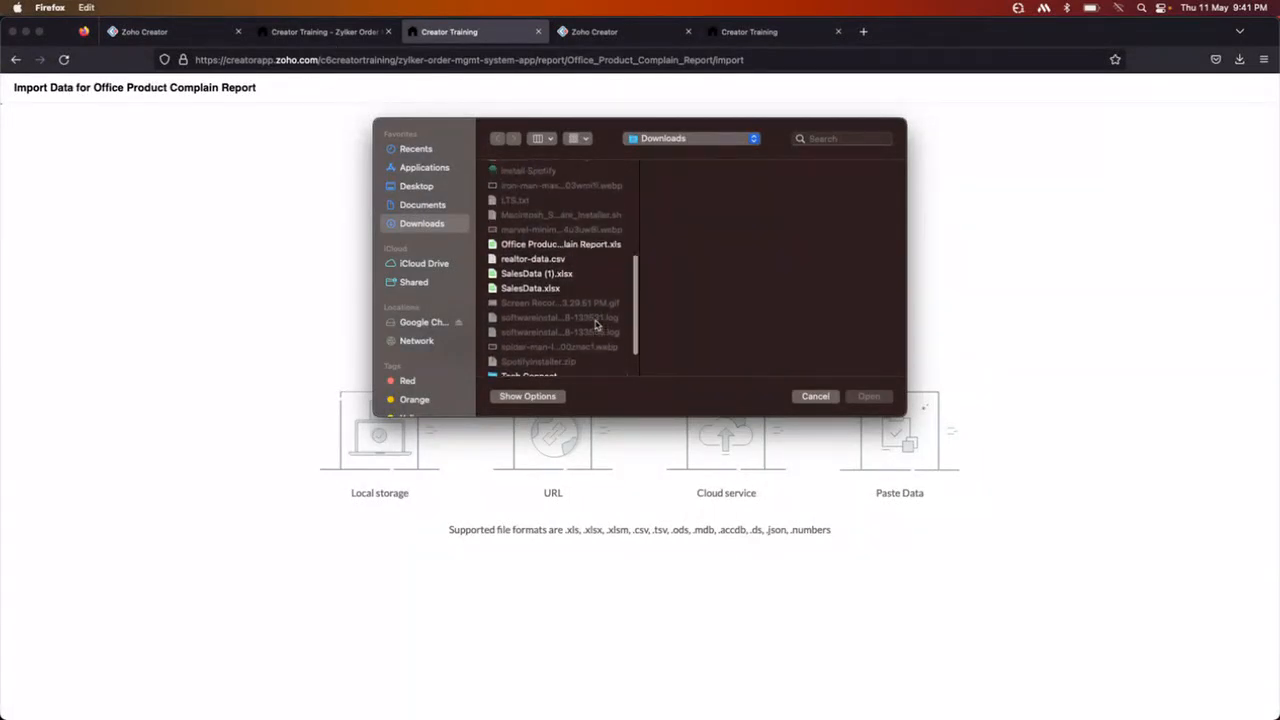
click(585, 248)
click(884, 401)
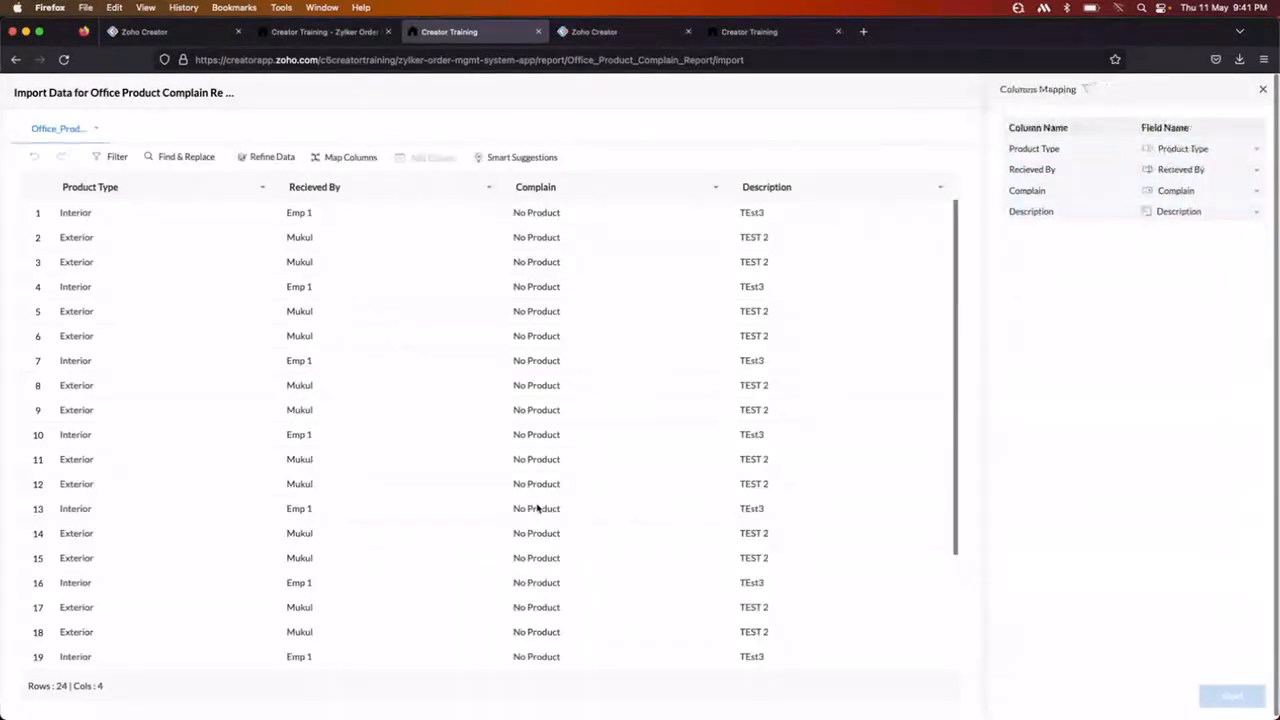
Step: Import the loaded rows with the existing column mapping, and open the Office Product Complain Report with its options shown
click(1264, 91)
click(1168, 130)
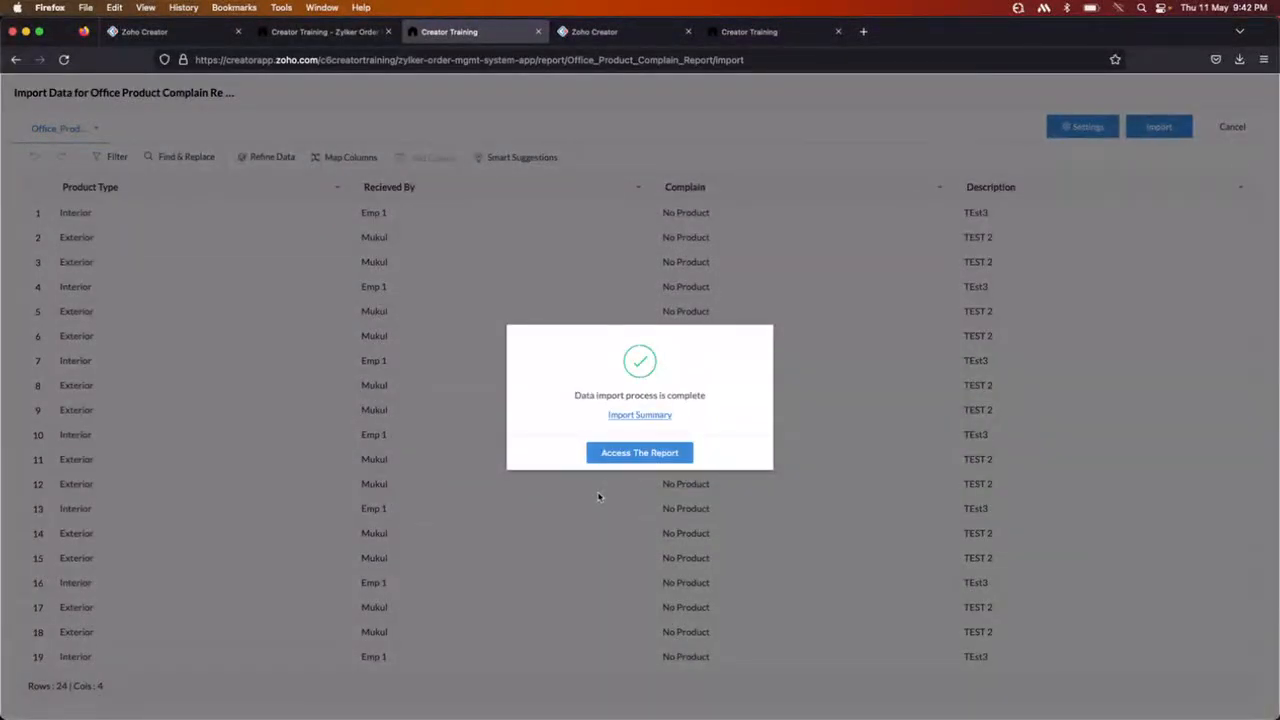
click(644, 458)
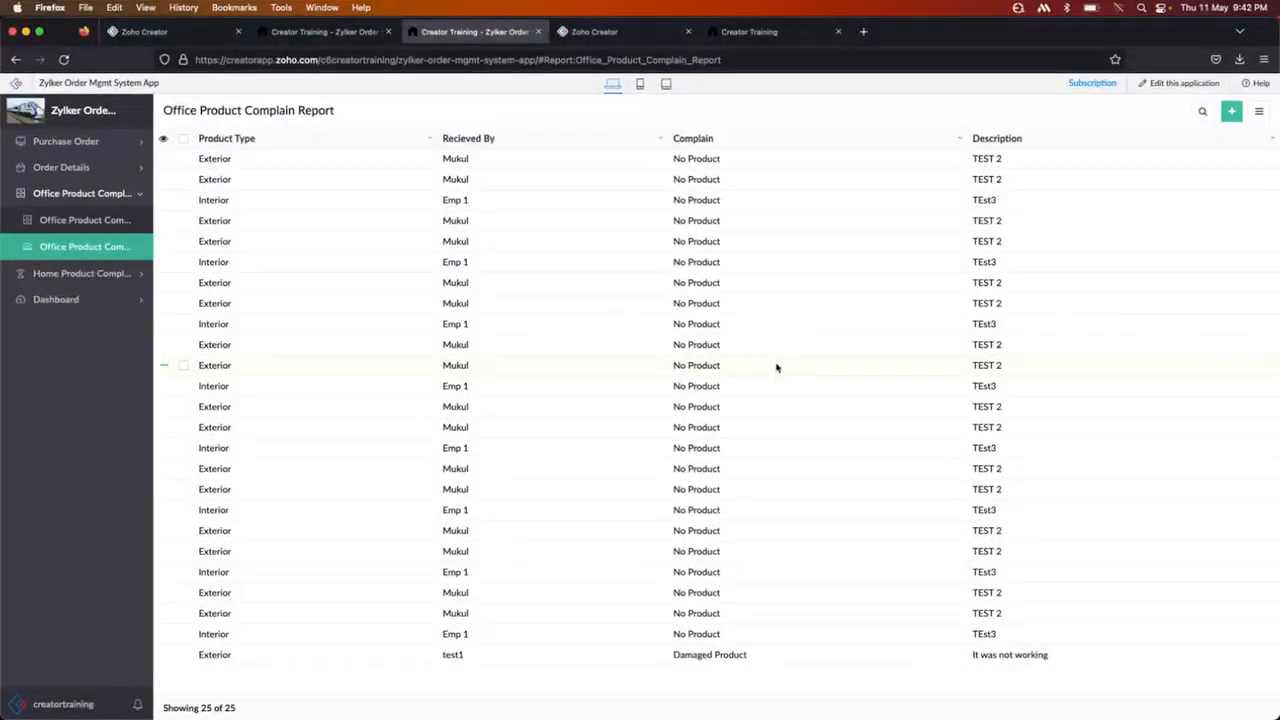
click(1260, 113)
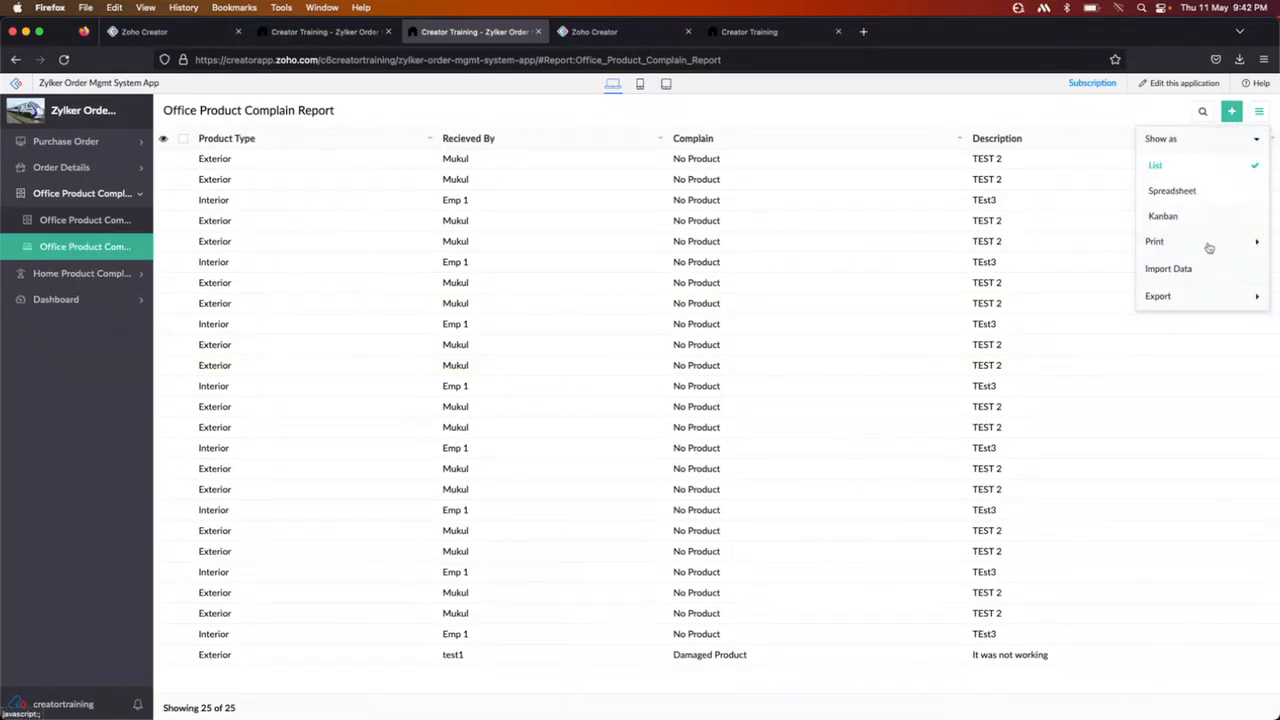